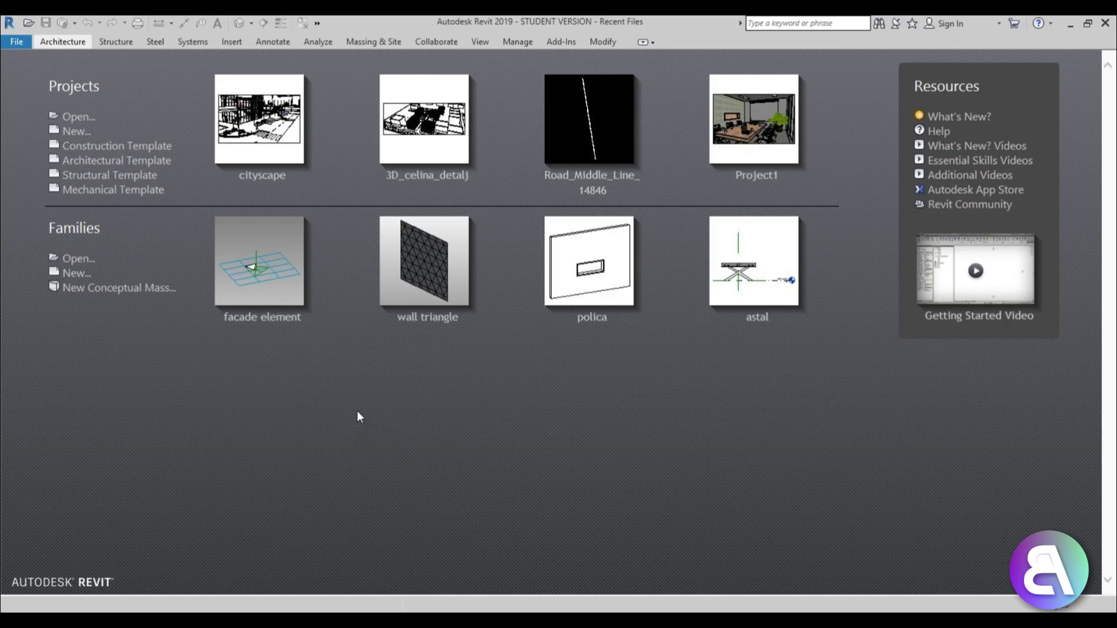
# - Create a new conceptual mass family from the Metric Mass template in the English Conceptual Mass folder
pyautogui.click(94, 288)
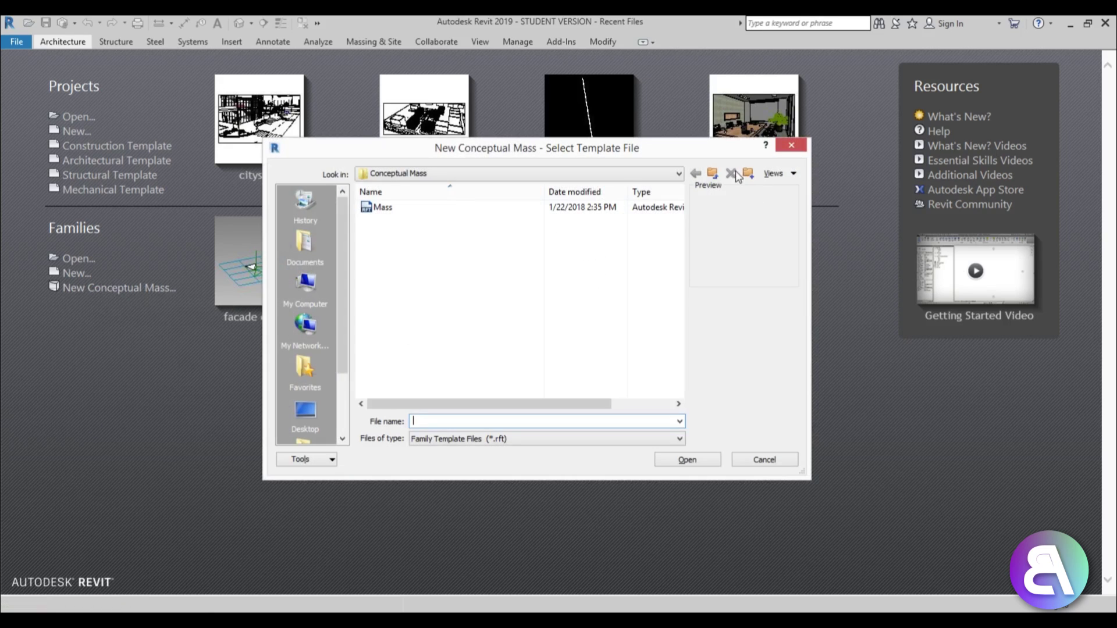
pyautogui.click(713, 174)
pyautogui.click(714, 173)
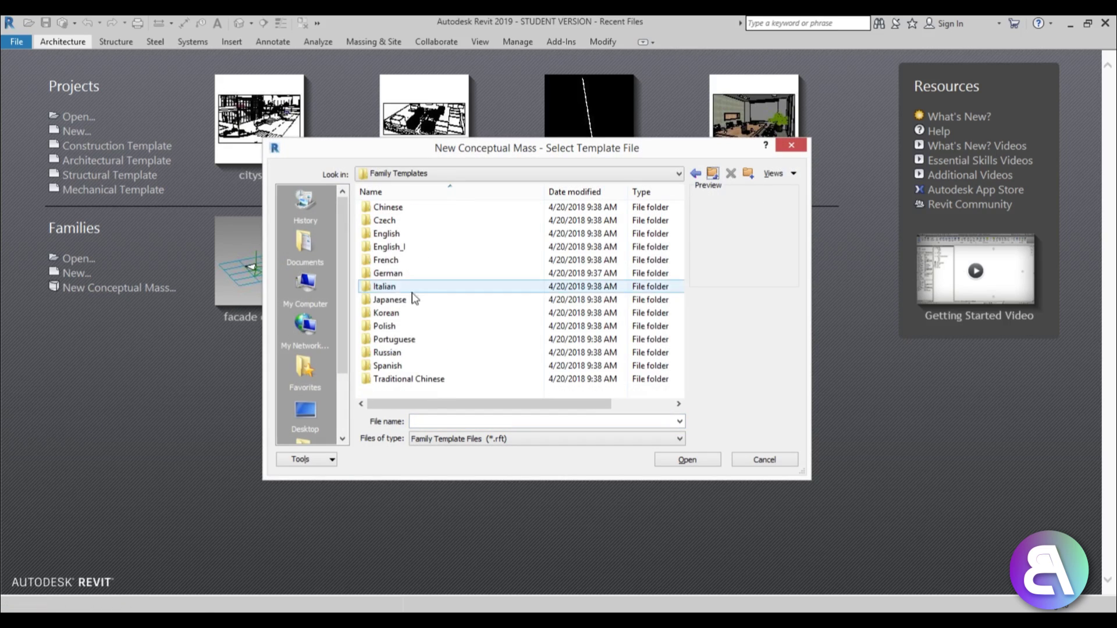
pyautogui.doubleClick(409, 234)
pyautogui.doubleClick(410, 221)
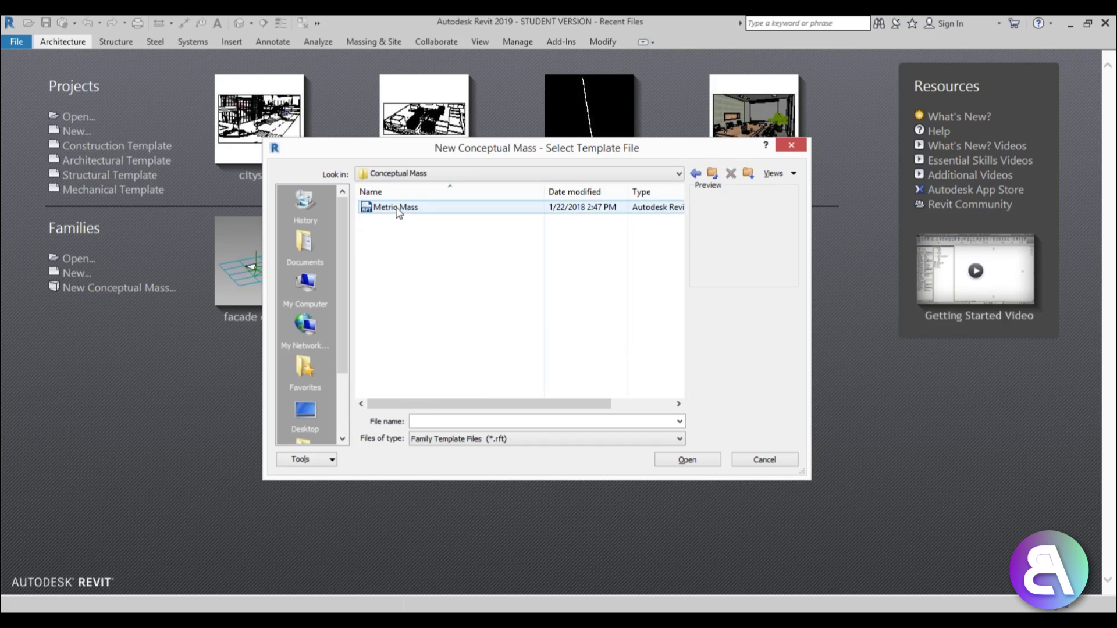
pyautogui.doubleClick(401, 209)
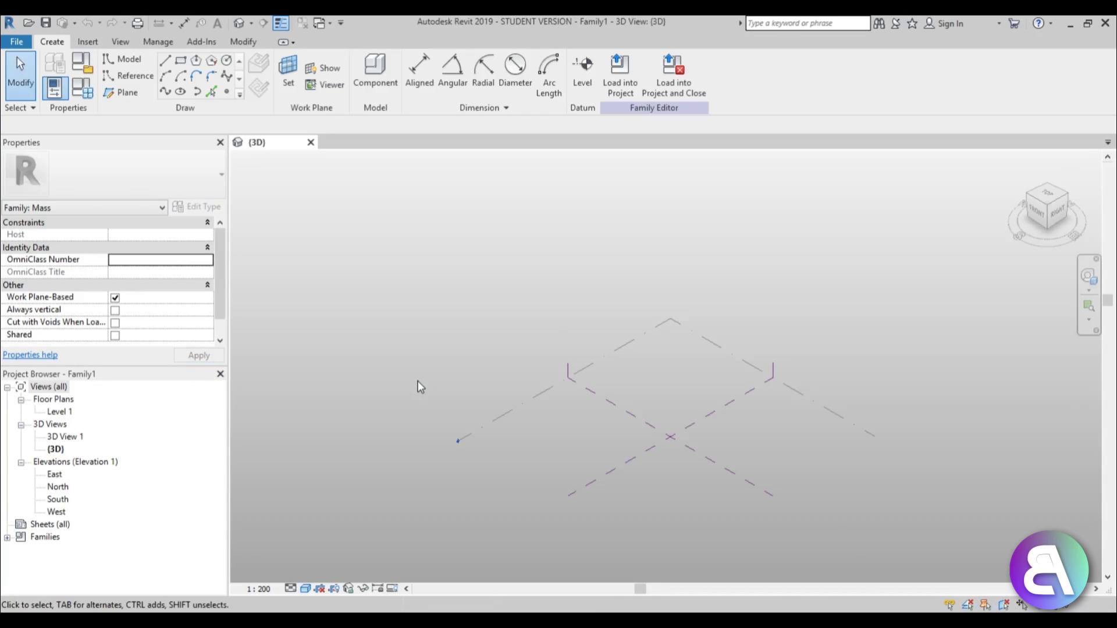
# - Set the project's length units to meters with rounding to 2 decimal places
pyautogui.moveTo(673, 437); pyautogui.dragTo(625, 376, button='middle')
pyautogui.scroll(3, 594, 366)
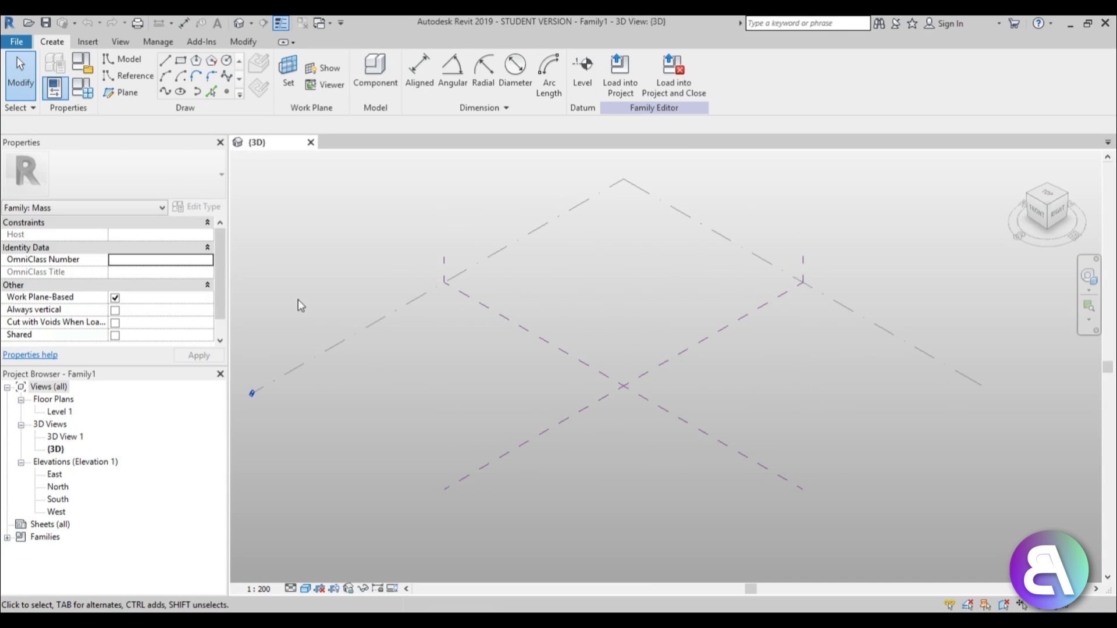
pyautogui.press('u')
pyautogui.press('n')
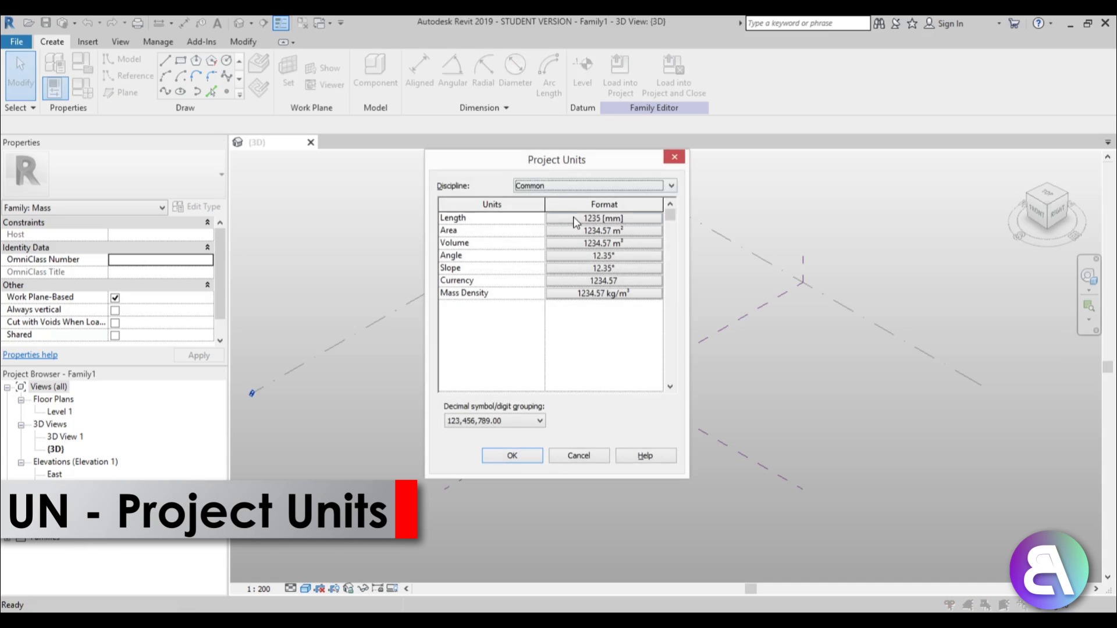
pyautogui.click(576, 220)
pyautogui.click(560, 241)
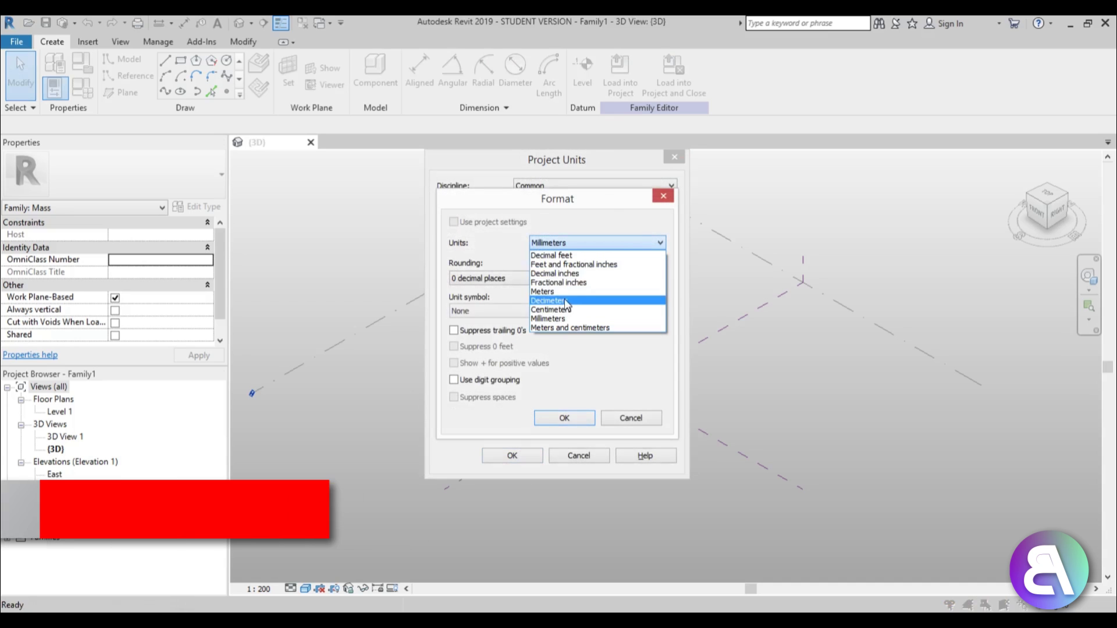
pyautogui.click(558, 292)
pyautogui.click(562, 418)
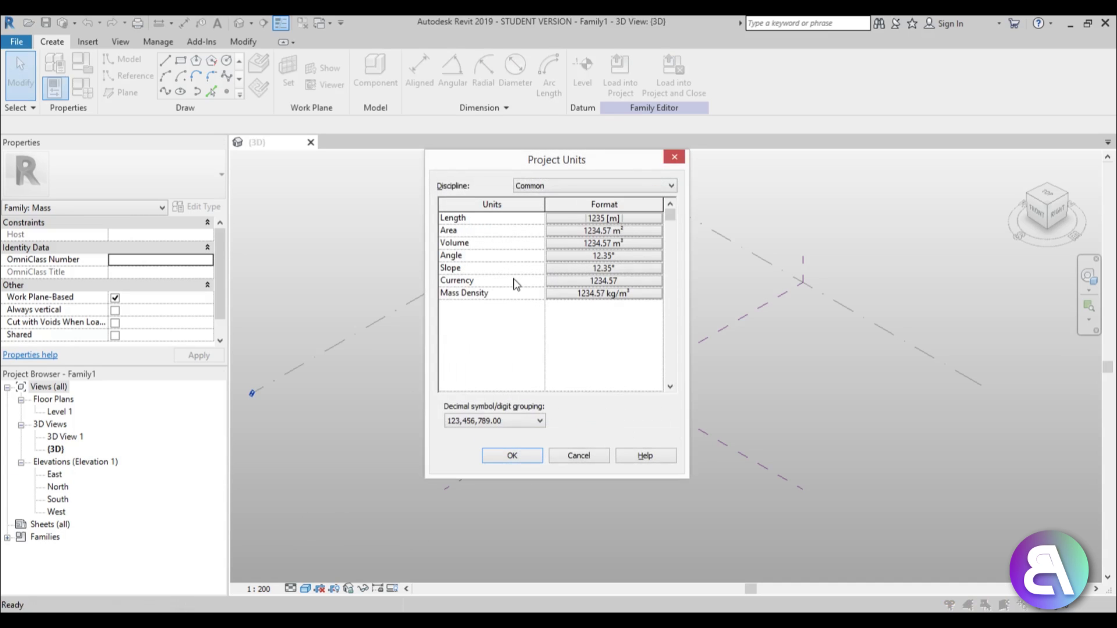
pyautogui.click(592, 220)
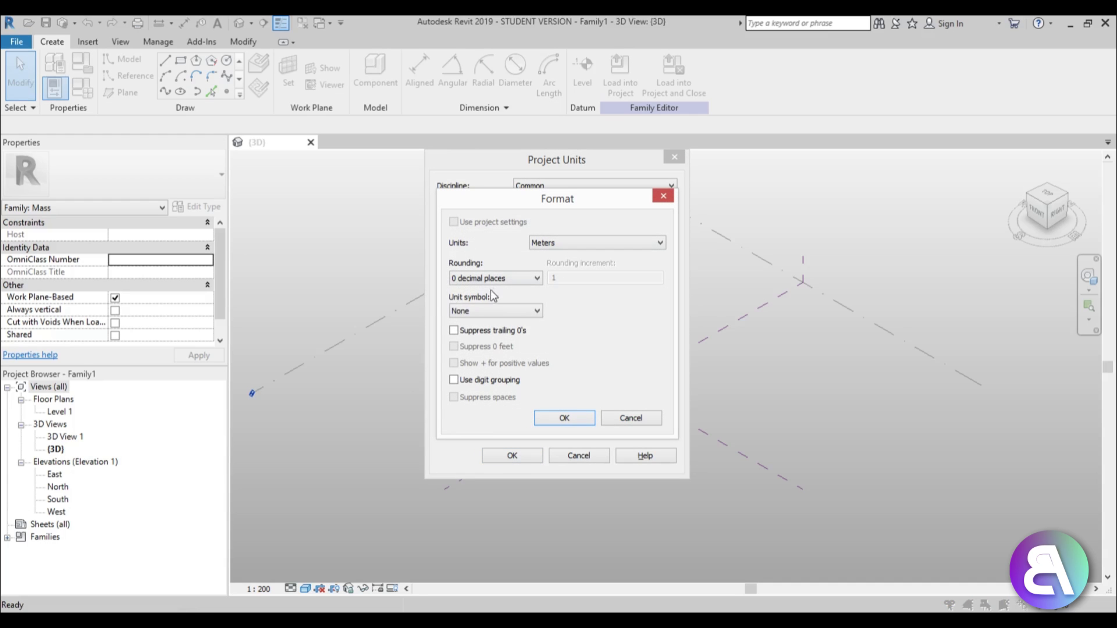
pyautogui.click(494, 279)
pyautogui.click(476, 337)
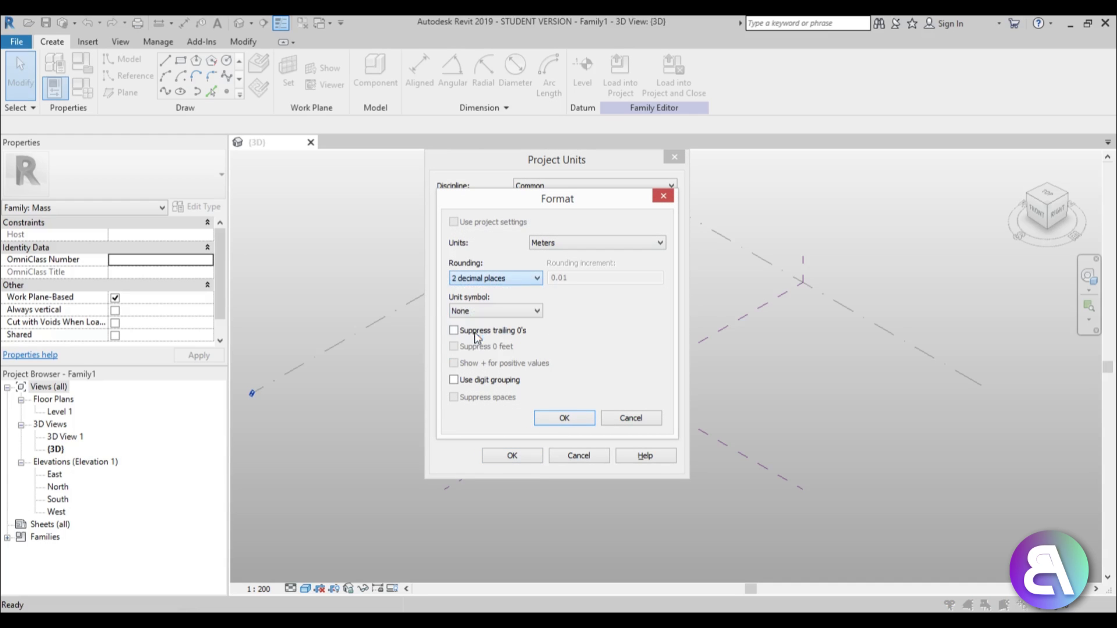
pyautogui.click(551, 418)
pyautogui.click(512, 455)
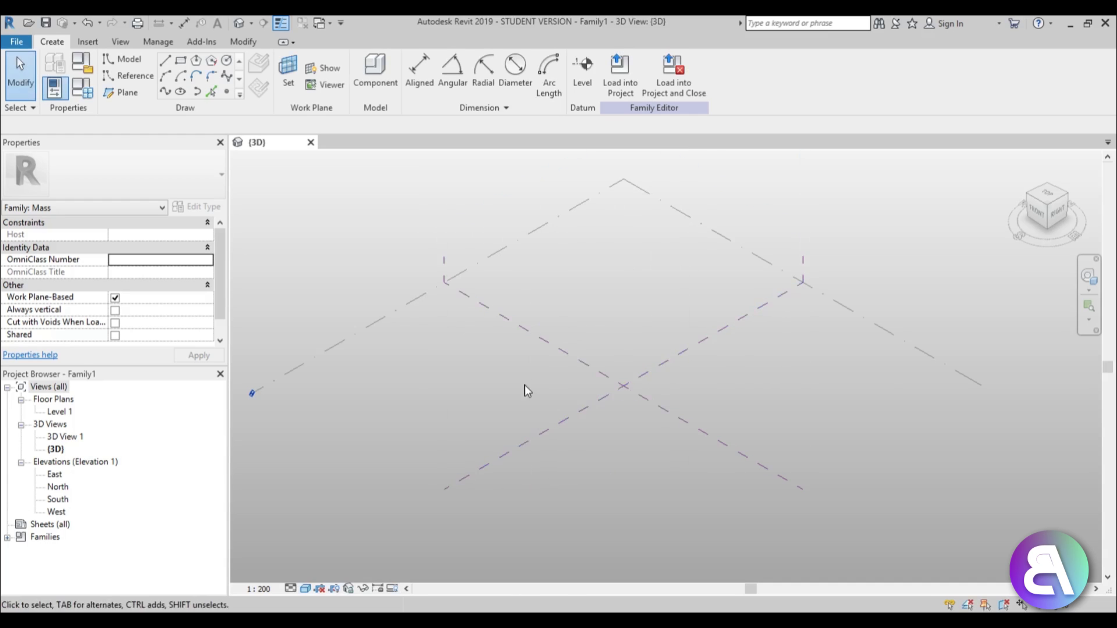
# - Draw a model line about 30 m long from the reference planes' intersection along the Center (Front/Back) plane on Level 1
pyautogui.scroll(3, 550, 368)
pyautogui.moveTo(551, 368); pyautogui.dragTo(494, 375, button='middle')
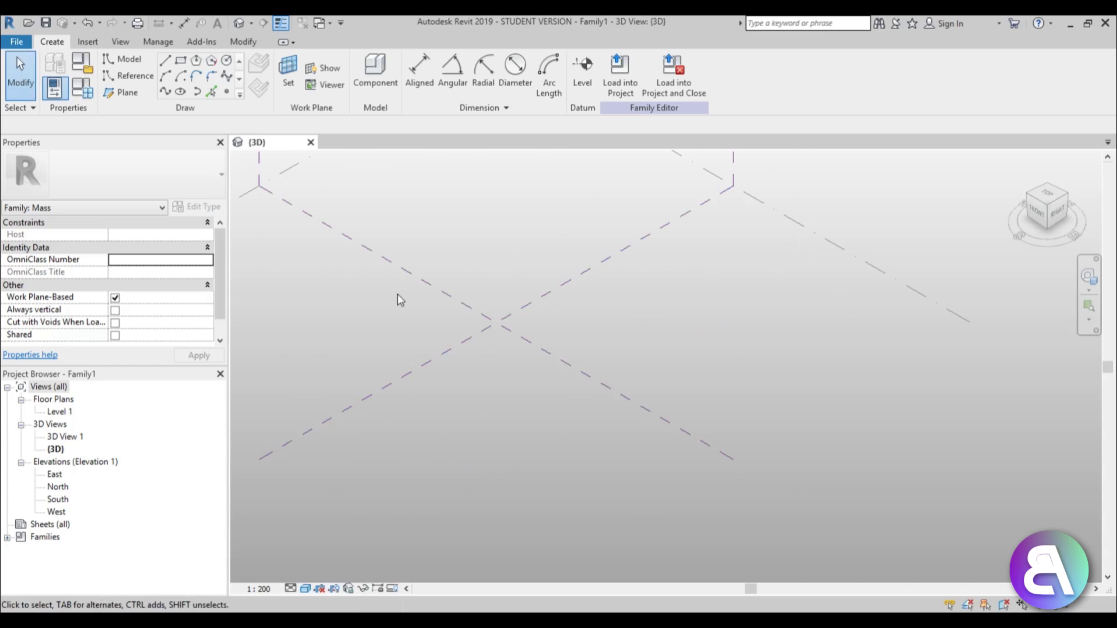
pyautogui.click(164, 60)
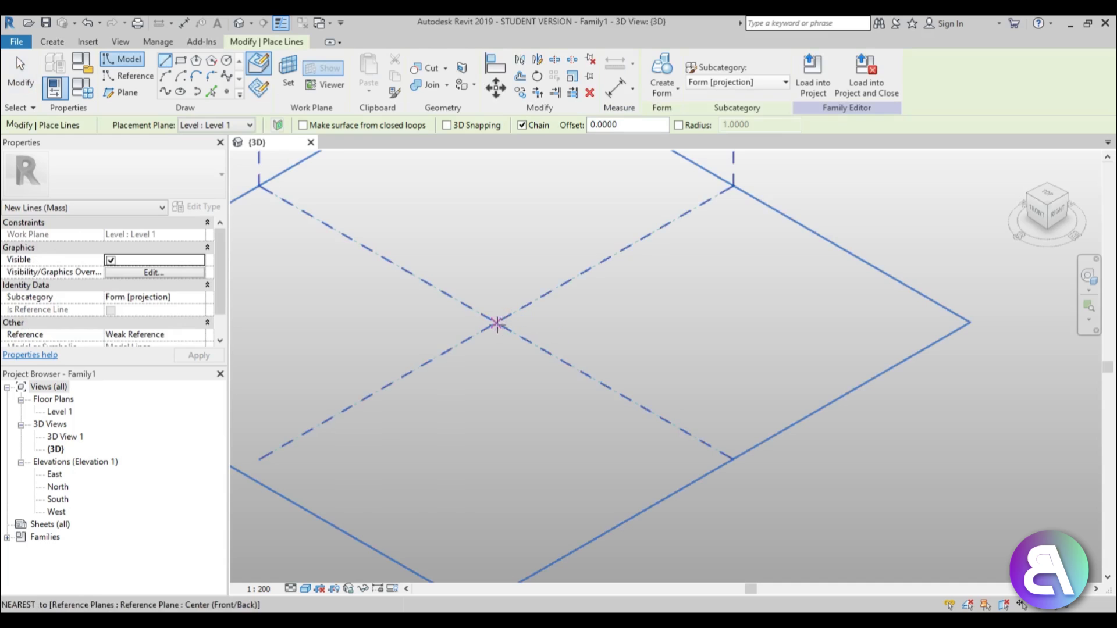
pyautogui.click(498, 324)
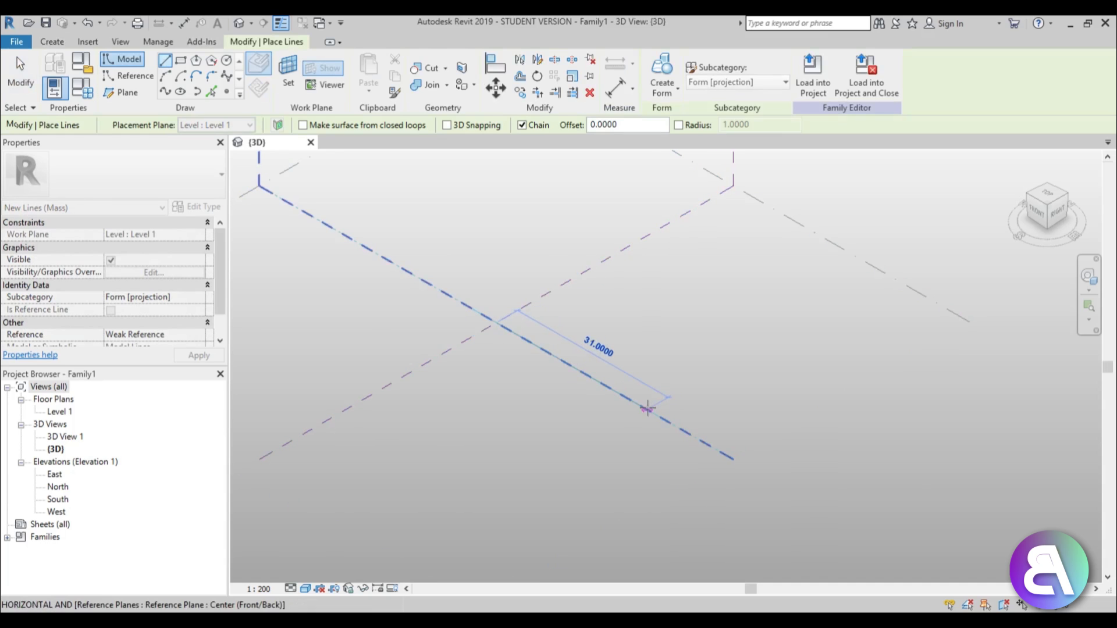
pyautogui.click(641, 408)
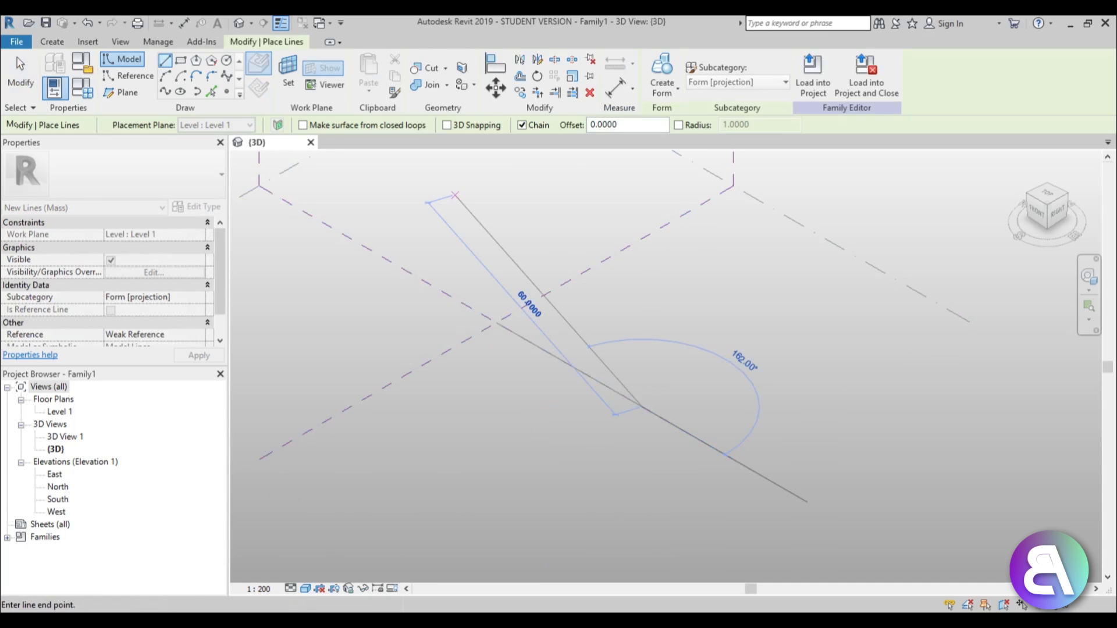
pyautogui.press('Escape')
pyautogui.press('Escape')
# - Create a vertical surface form from the model line
pyautogui.click(597, 384)
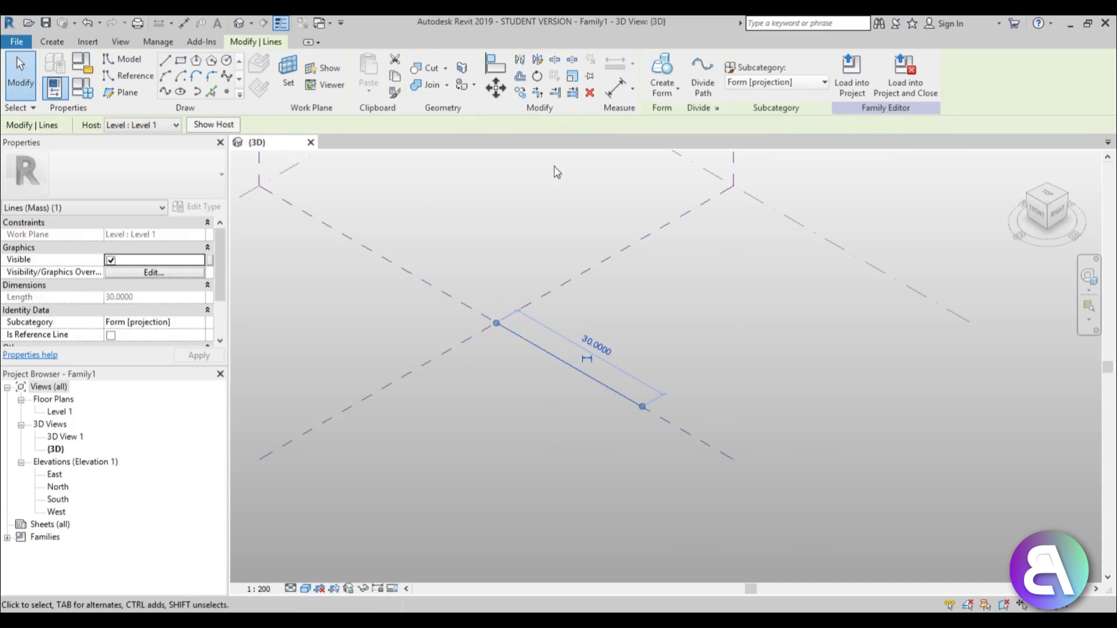
pyautogui.scroll(-3, 417, 418)
pyautogui.keyDown('shift'); pyautogui.moveTo(526, 444); pyautogui.dragTo(530, 395, button='middle'); pyautogui.keyUp('shift')
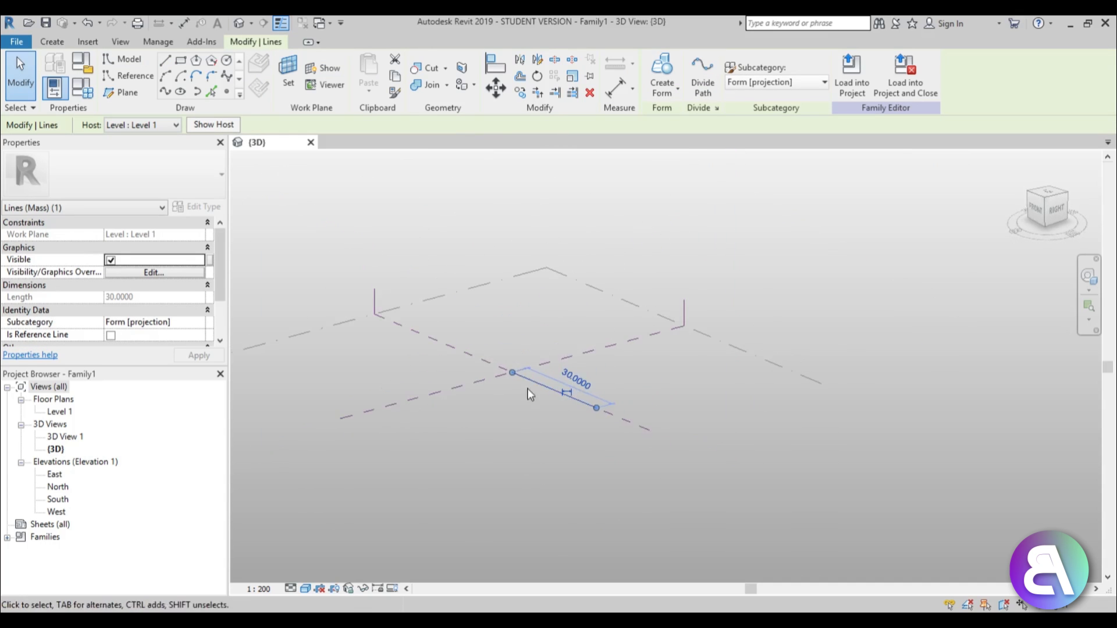
pyautogui.scroll(2, 563, 320)
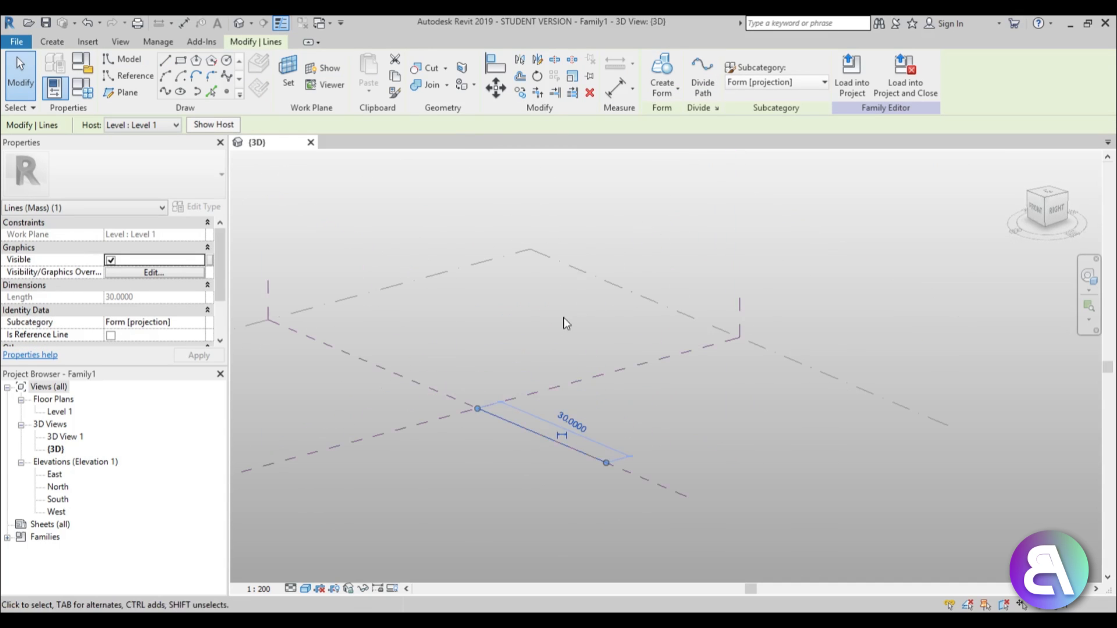
pyautogui.click(659, 80)
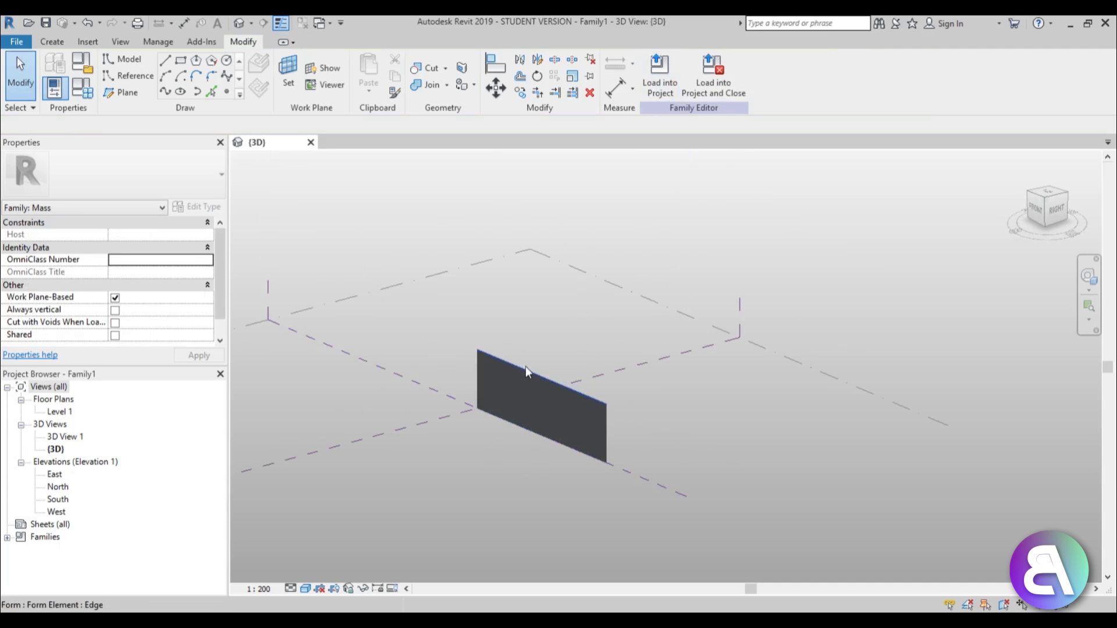
# - Set the height of the surface to 30 m using its upper edge
pyautogui.keyDown('shift'); pyautogui.moveTo(563, 529); pyautogui.dragTo(588, 508, button='middle'); pyautogui.keyUp('shift')
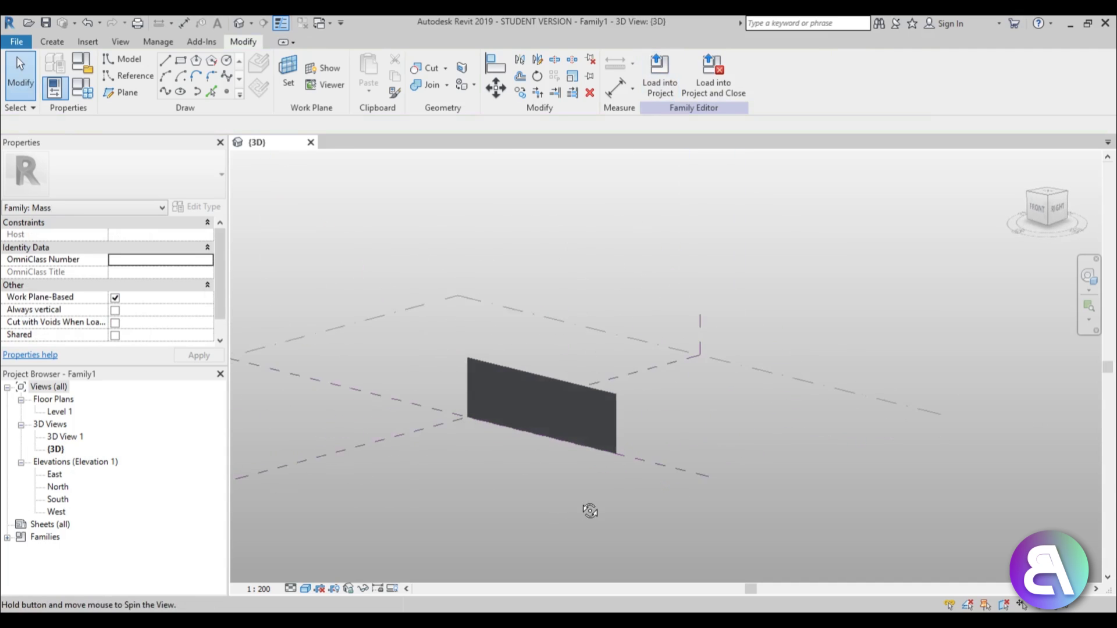
pyautogui.click(529, 374)
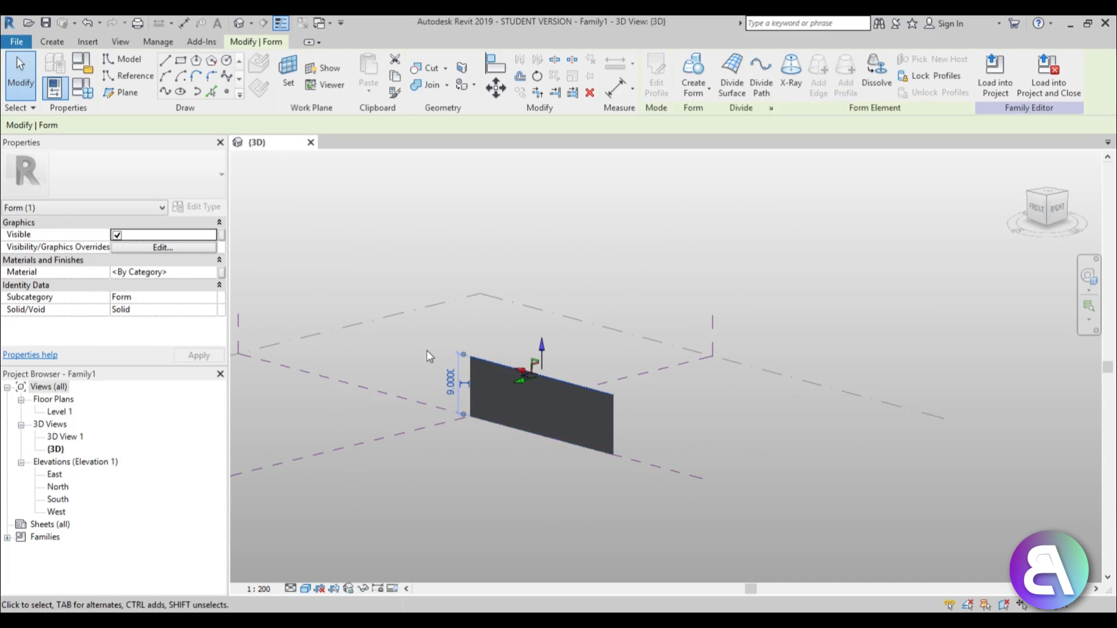
pyautogui.click(446, 385)
pyautogui.write('30')
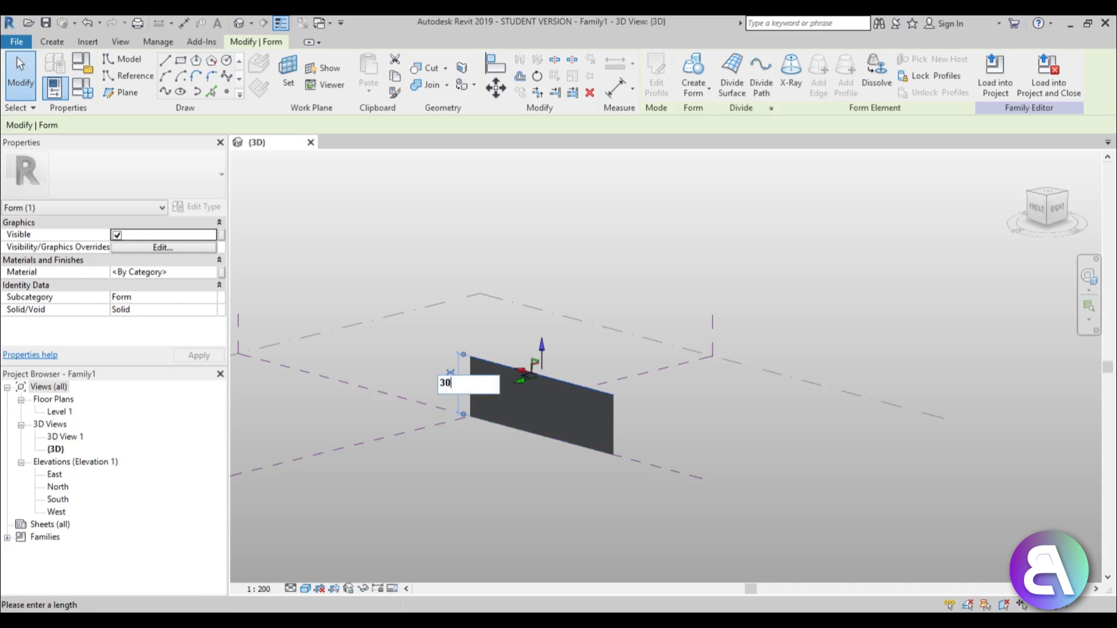
pyautogui.press('Return')
pyautogui.press('Escape')
# - Select the whole vertical surface and divide it into a UV grid
pyautogui.moveTo(386, 375)
pyautogui.keyDown('shift'); pyautogui.mouseDown(button='middle')
pyautogui.moveTo(516, 330)
pyautogui.moveTo(421, 347)
pyautogui.moveTo(398, 378)
pyautogui.mouseUp(button='middle'); pyautogui.keyUp('shift')
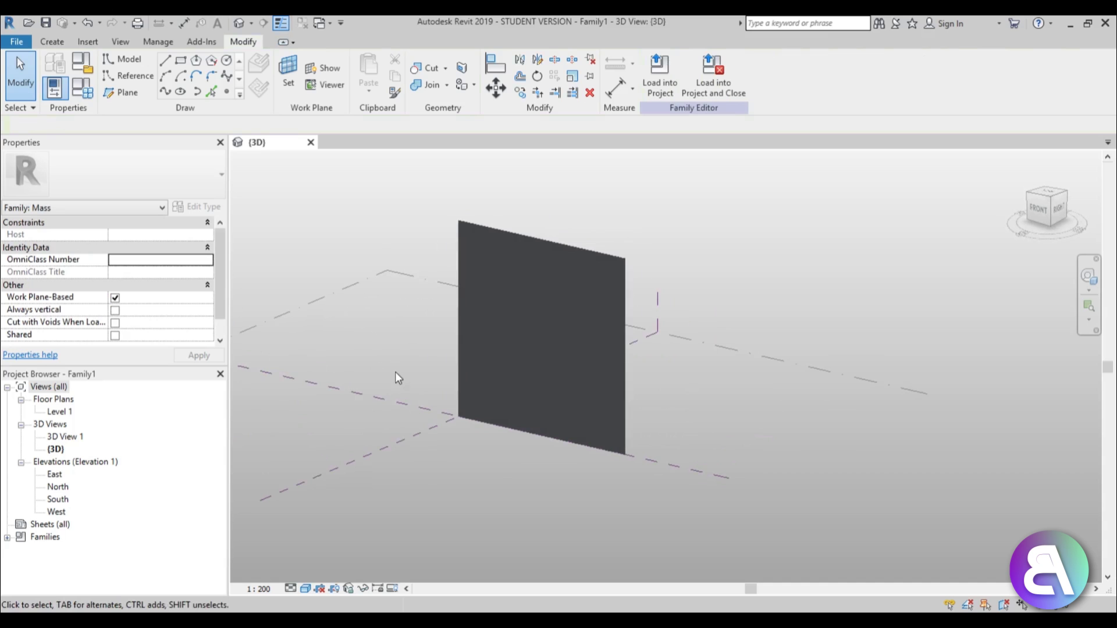
pyautogui.click(462, 391)
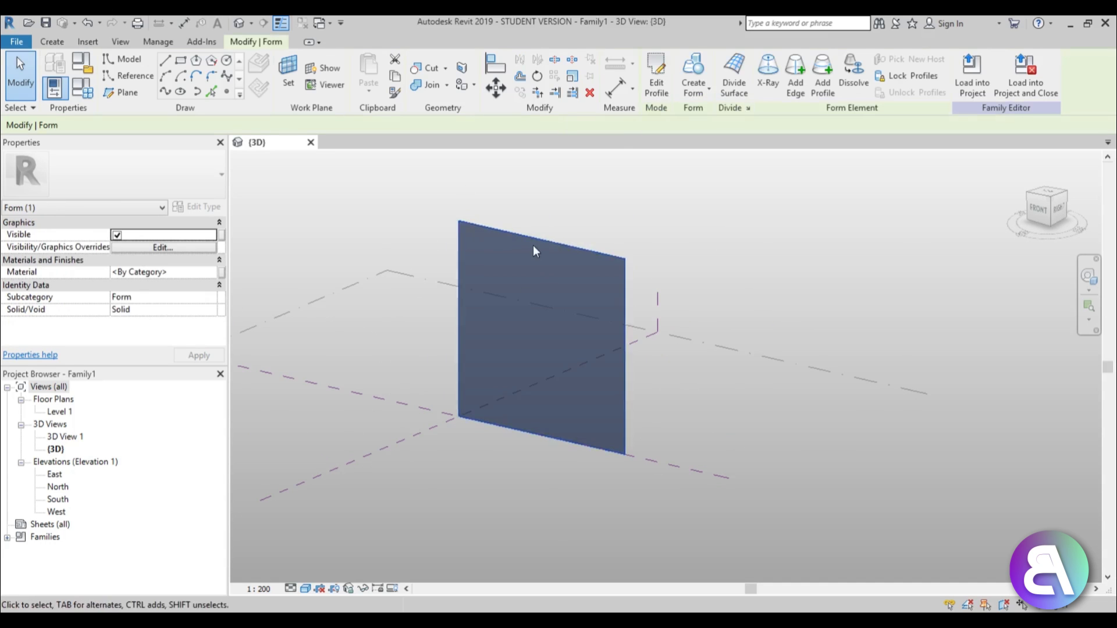
pyautogui.keyDown('shift'); pyautogui.moveTo(558, 252); pyautogui.dragTo(277, 309, button='middle'); pyautogui.keyUp('shift')
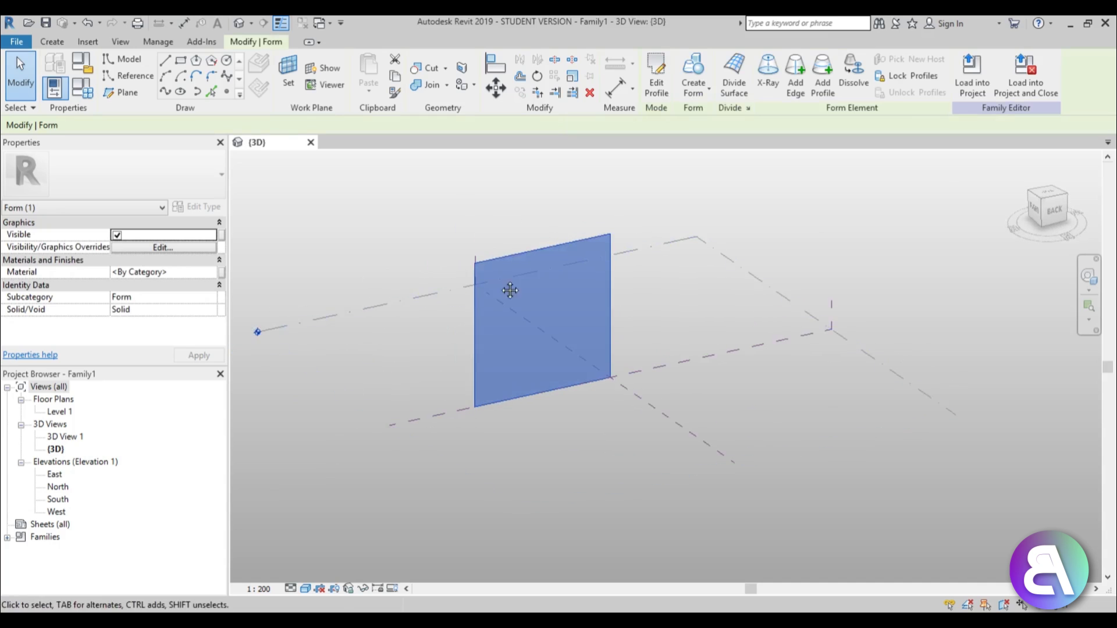
pyautogui.keyDown('shift'); pyautogui.moveTo(510, 290); pyautogui.dragTo(497, 287, button='middle'); pyautogui.keyUp('shift')
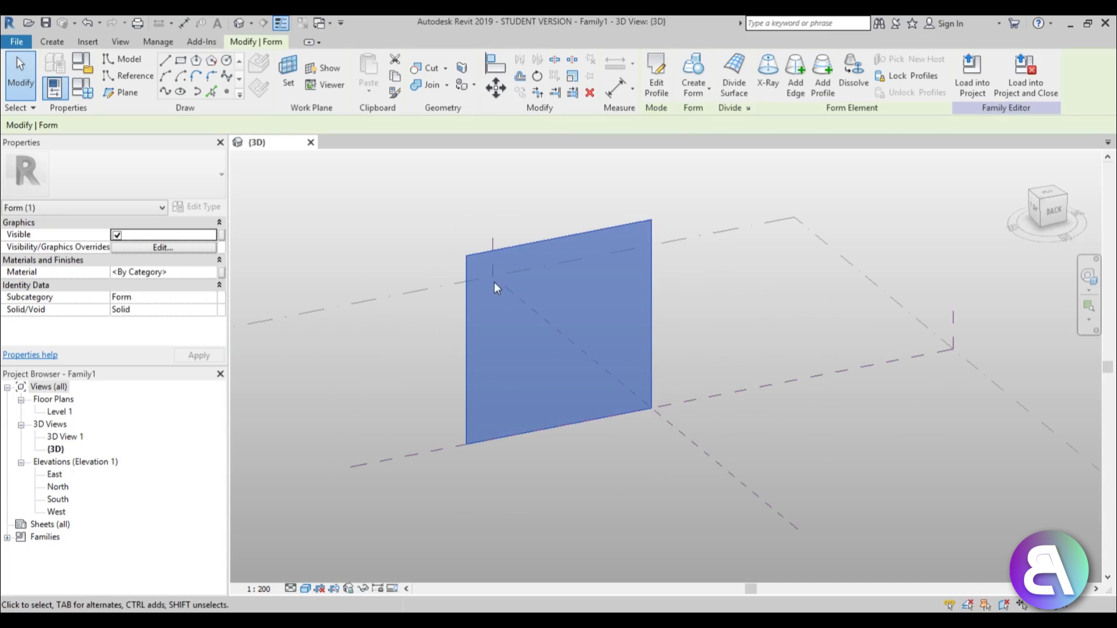
pyautogui.click(732, 87)
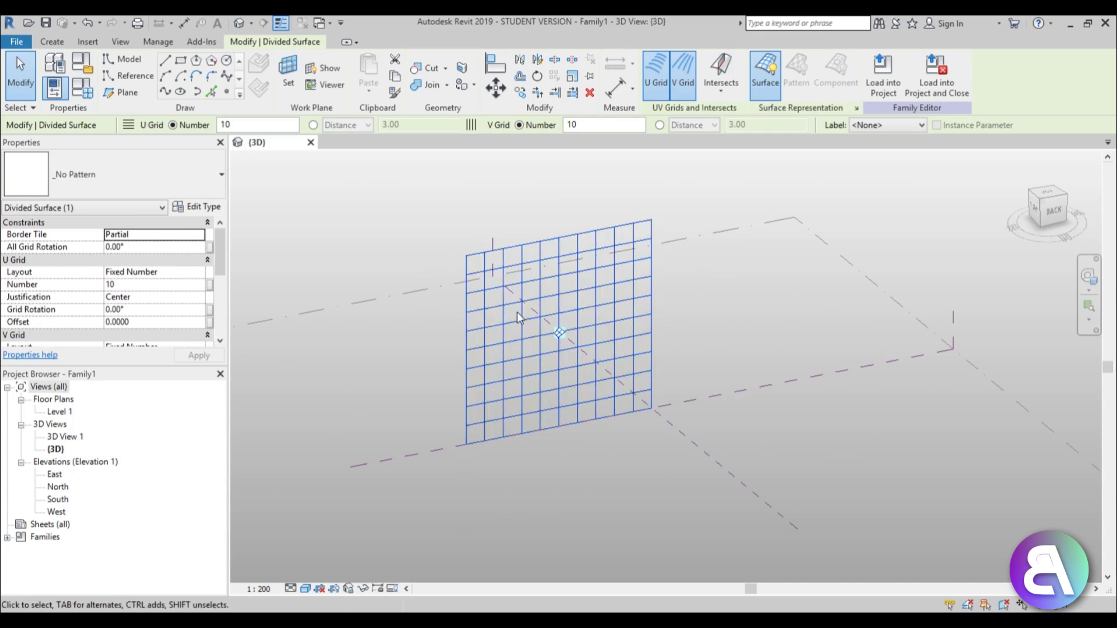
# - Apply the Triangle (flat) pattern to the divided surface
pyautogui.click(124, 192)
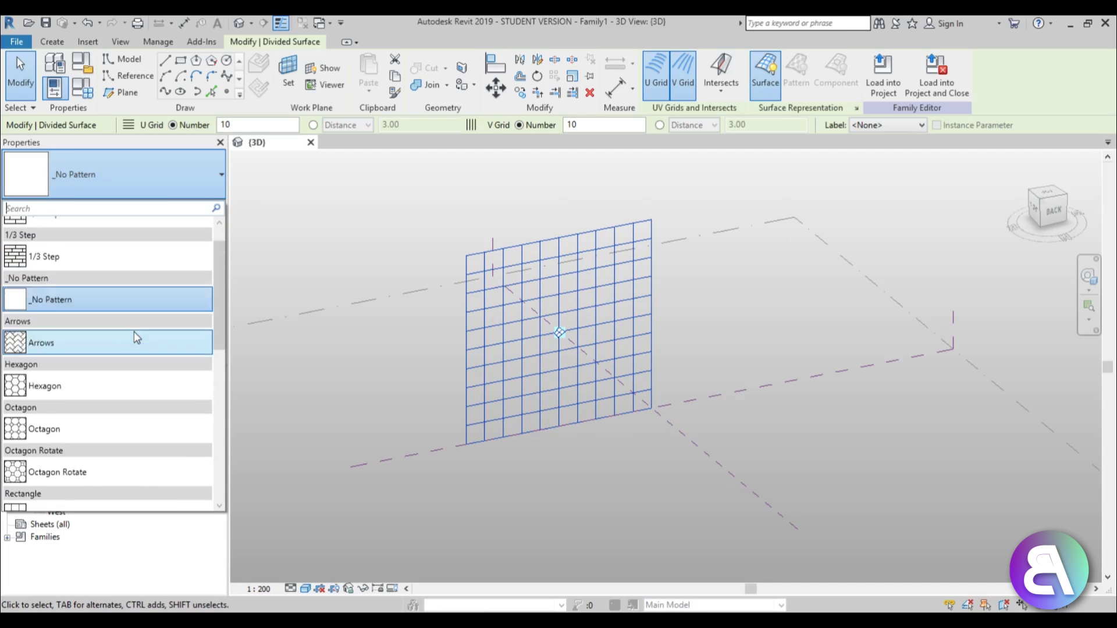
pyautogui.scroll(-5, 113, 335)
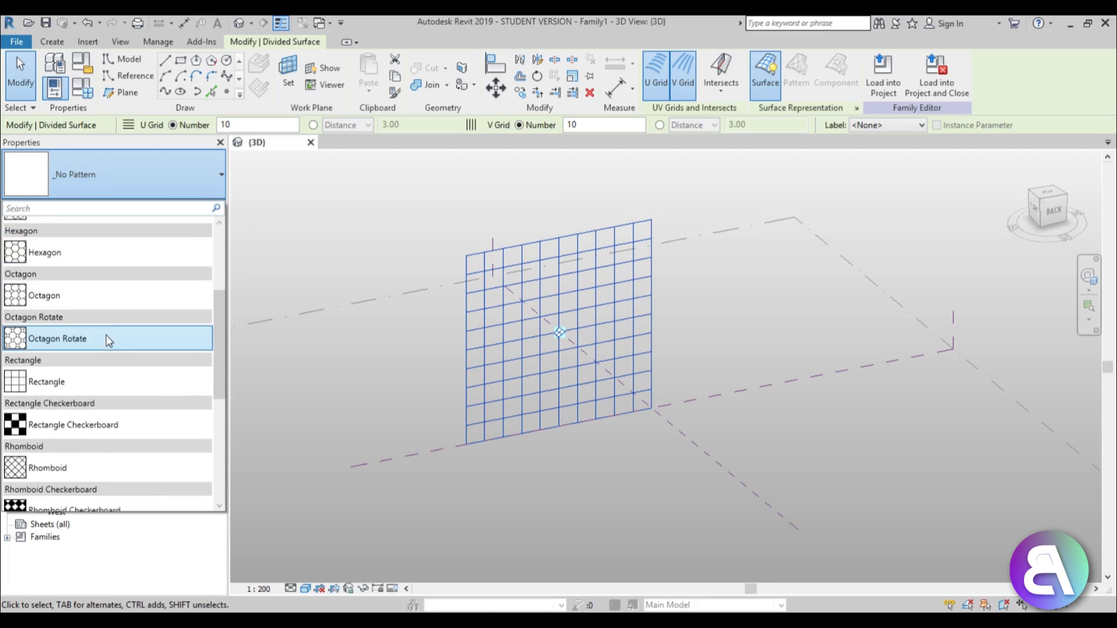
pyautogui.scroll(-2, 106, 336)
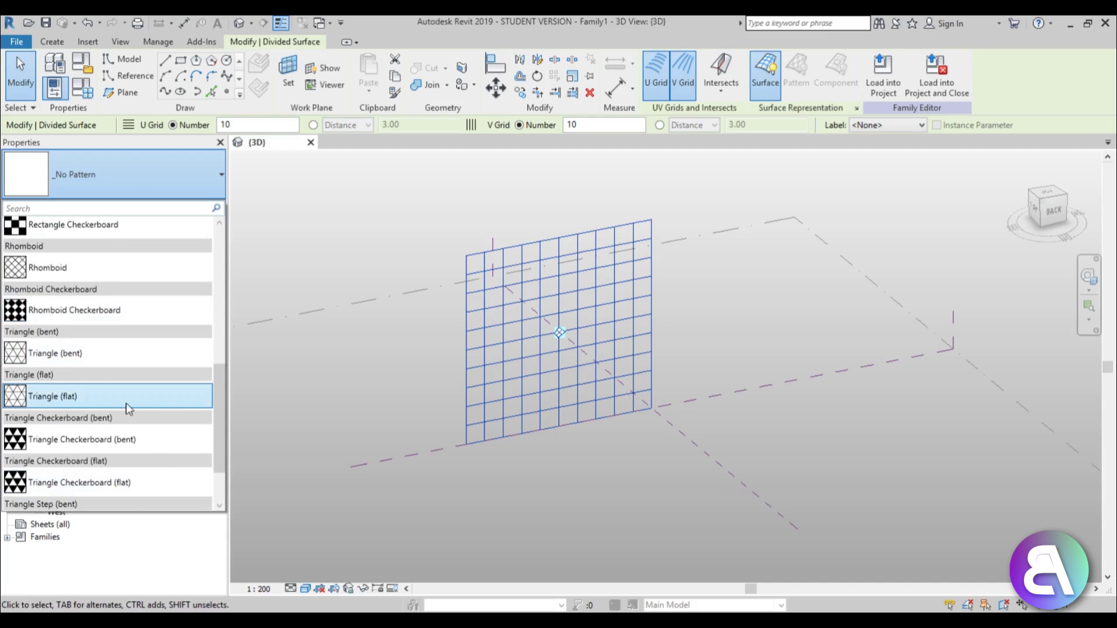
pyautogui.click(57, 396)
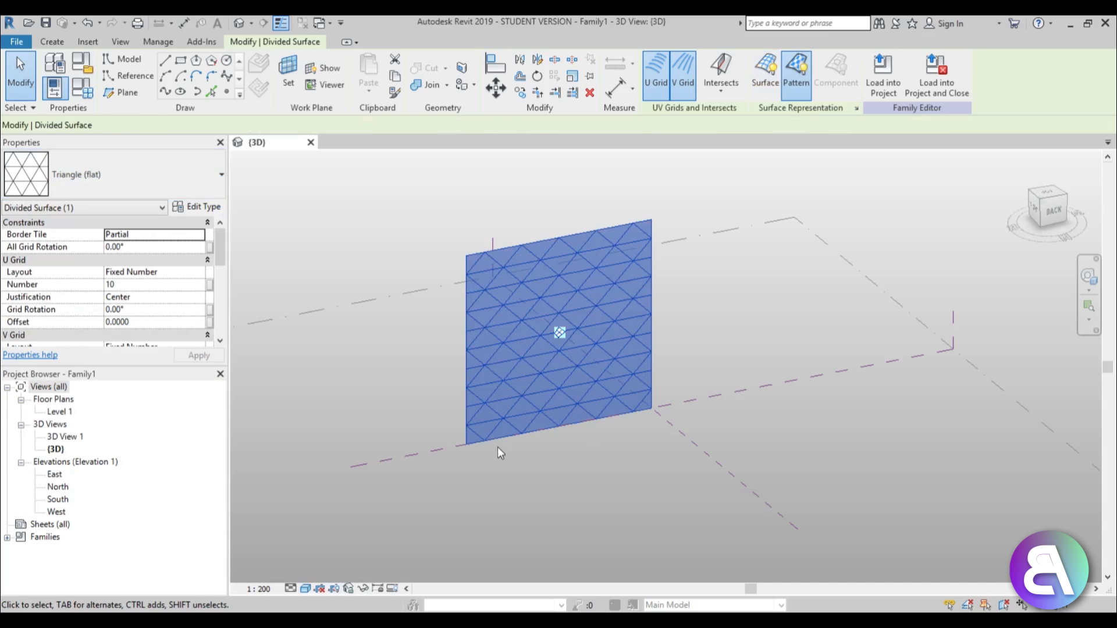
# - Enlarge the properties area of the divided surface to examine its U Grid and V Grid settings
pyautogui.keyDown('shift'); pyautogui.moveTo(617, 448); pyautogui.dragTo(573, 489, button='middle'); pyautogui.keyUp('shift')
pyautogui.scroll(3, 522, 449)
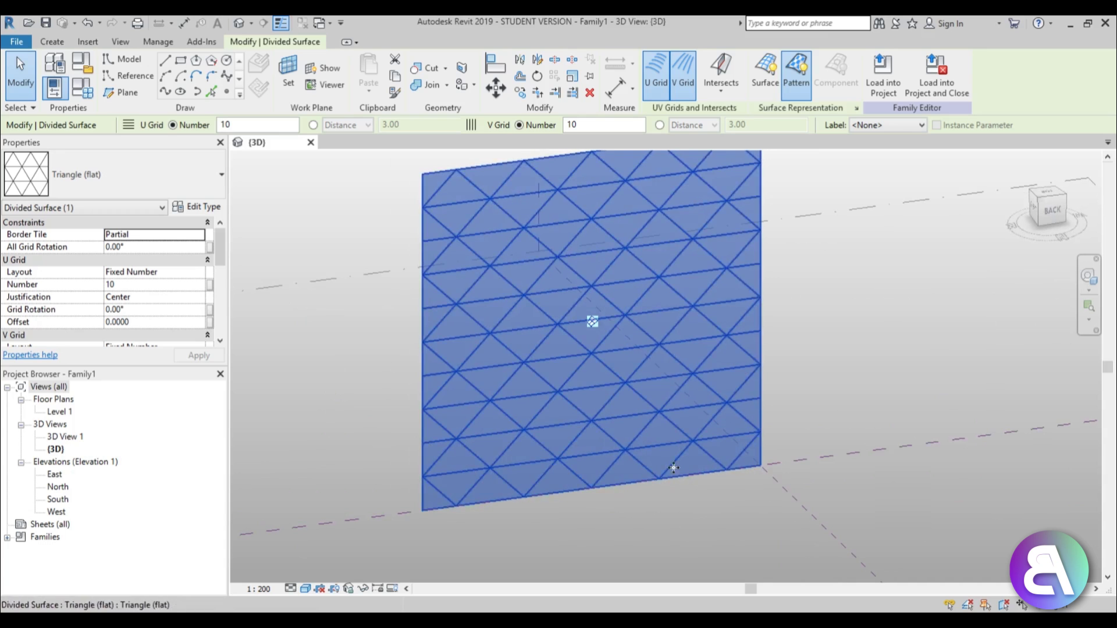
pyautogui.moveTo(223, 256); pyautogui.dragTo(223, 258)
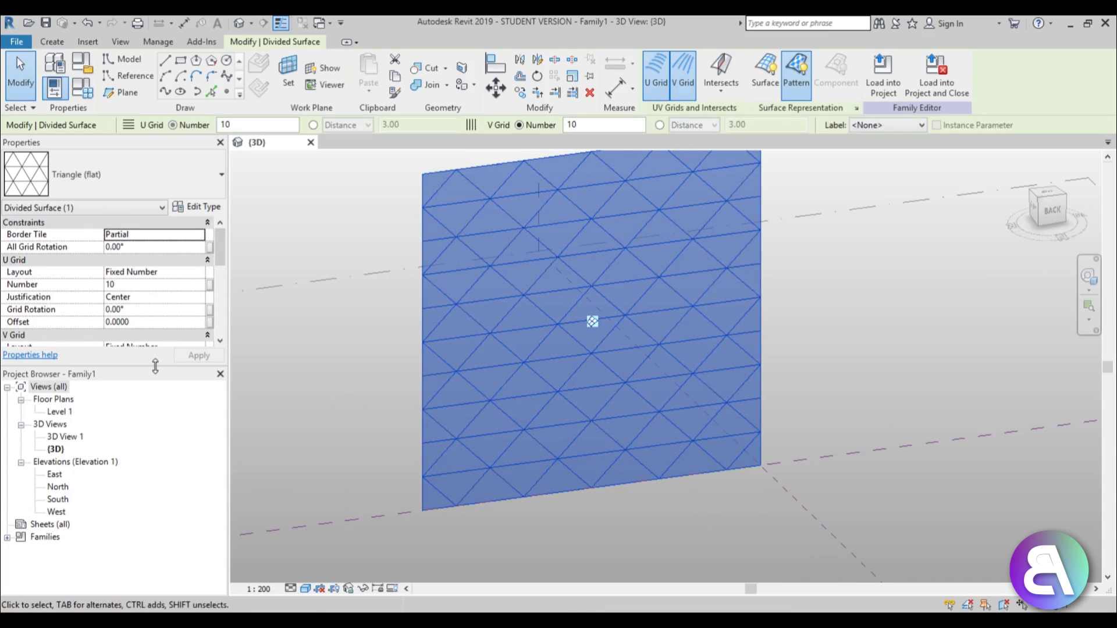
pyautogui.moveTo(155, 367); pyautogui.dragTo(155, 399)
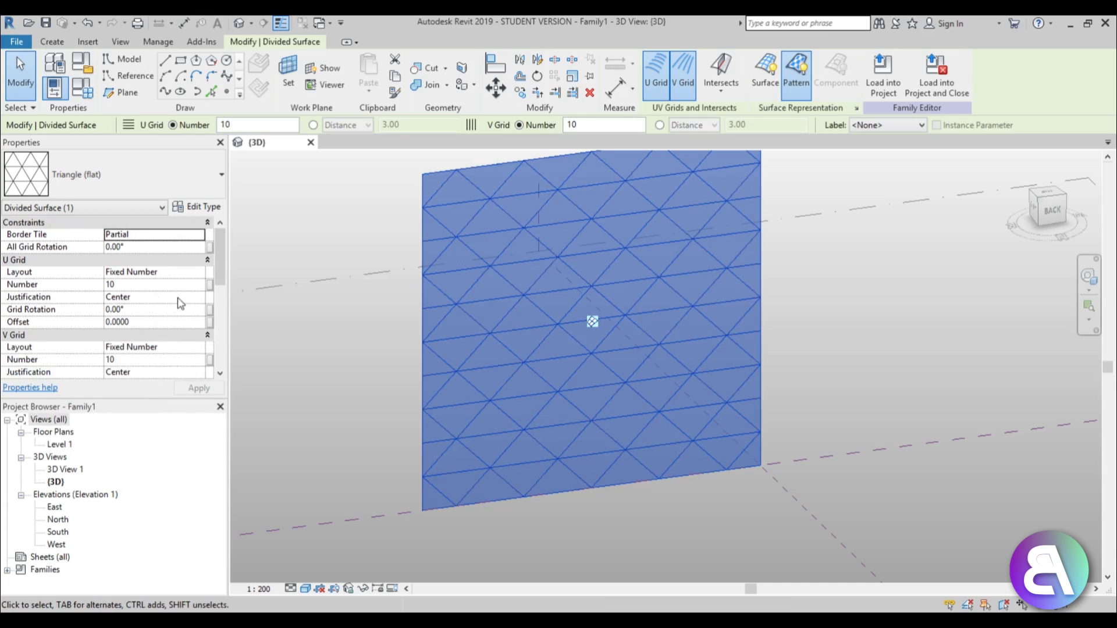
pyautogui.moveTo(220, 257); pyautogui.dragTo(220, 257)
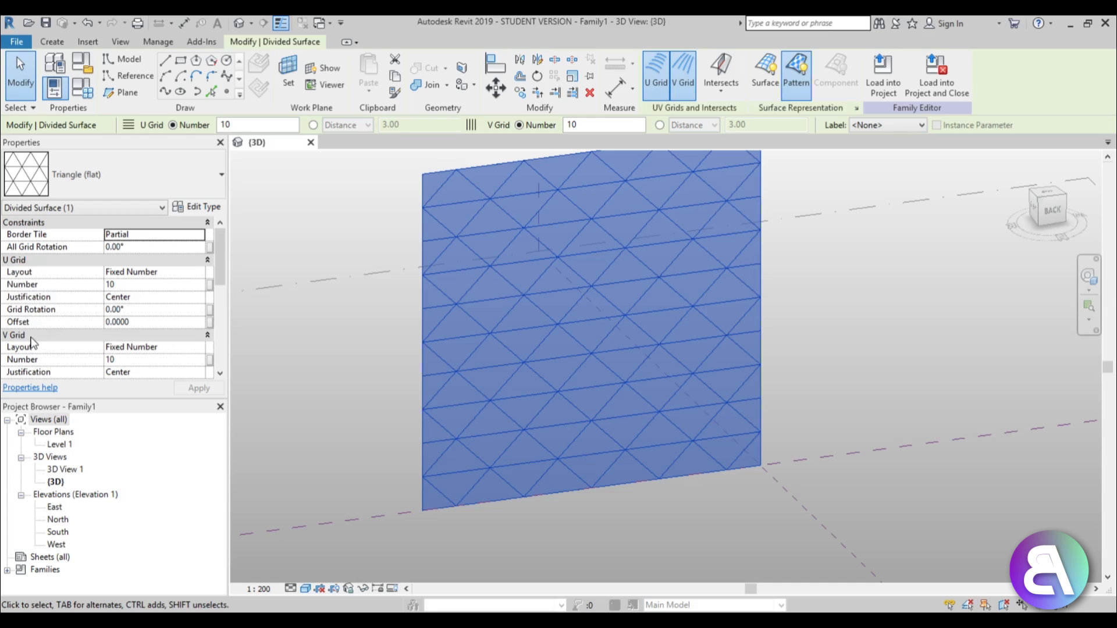
# - Set the layout of both the U Grid and the V Grid of the divided surface to Fixed Distance
pyautogui.click(582, 349)
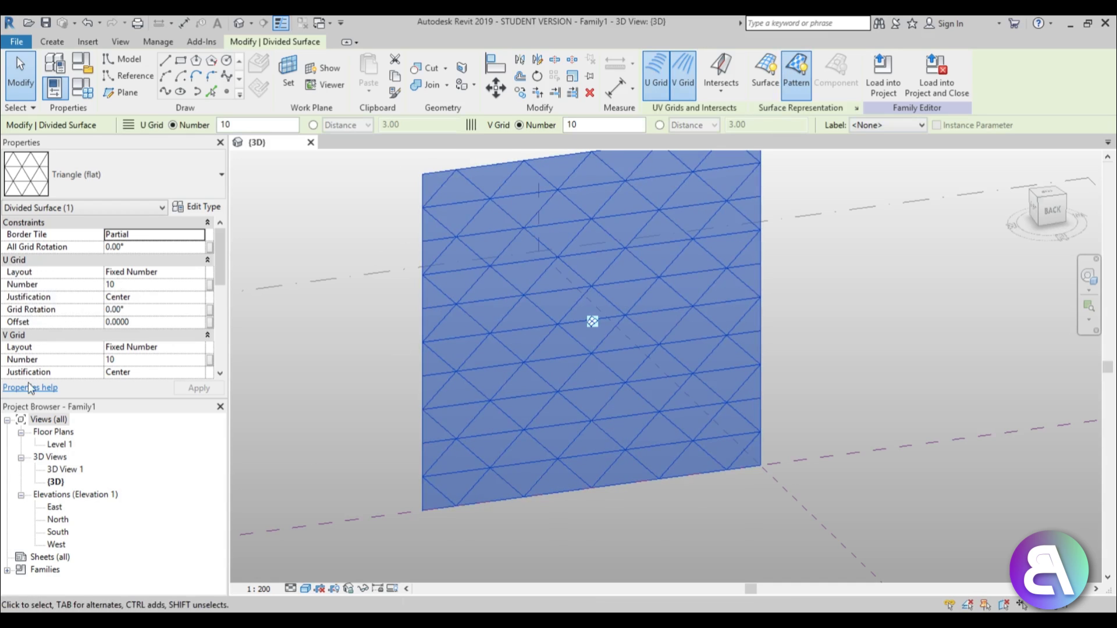
pyautogui.click(190, 273)
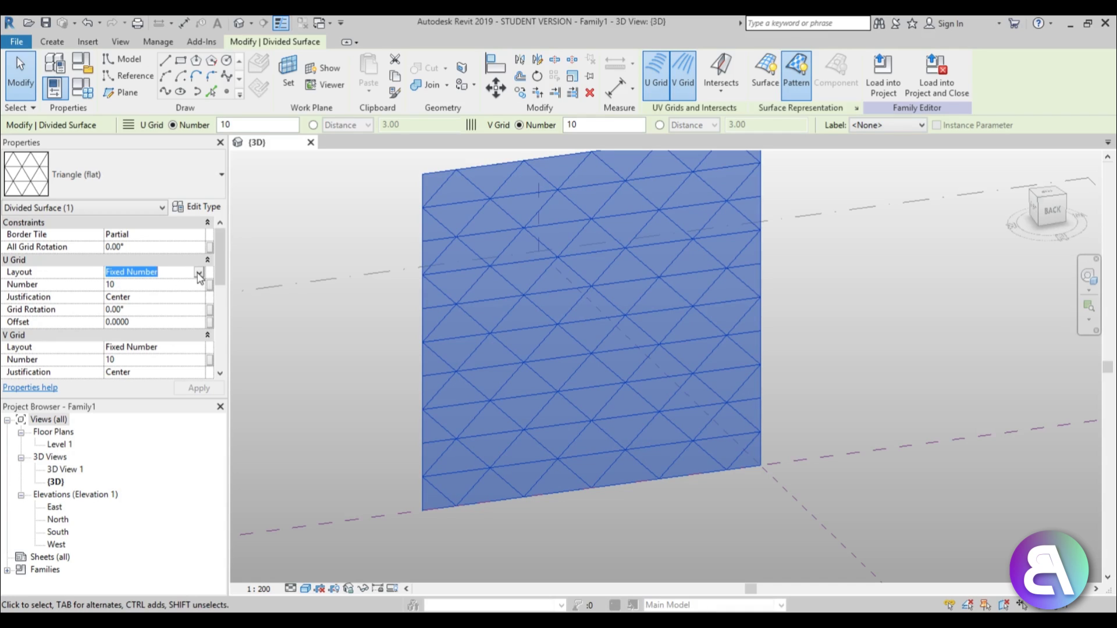
pyautogui.click(199, 274)
pyautogui.click(152, 295)
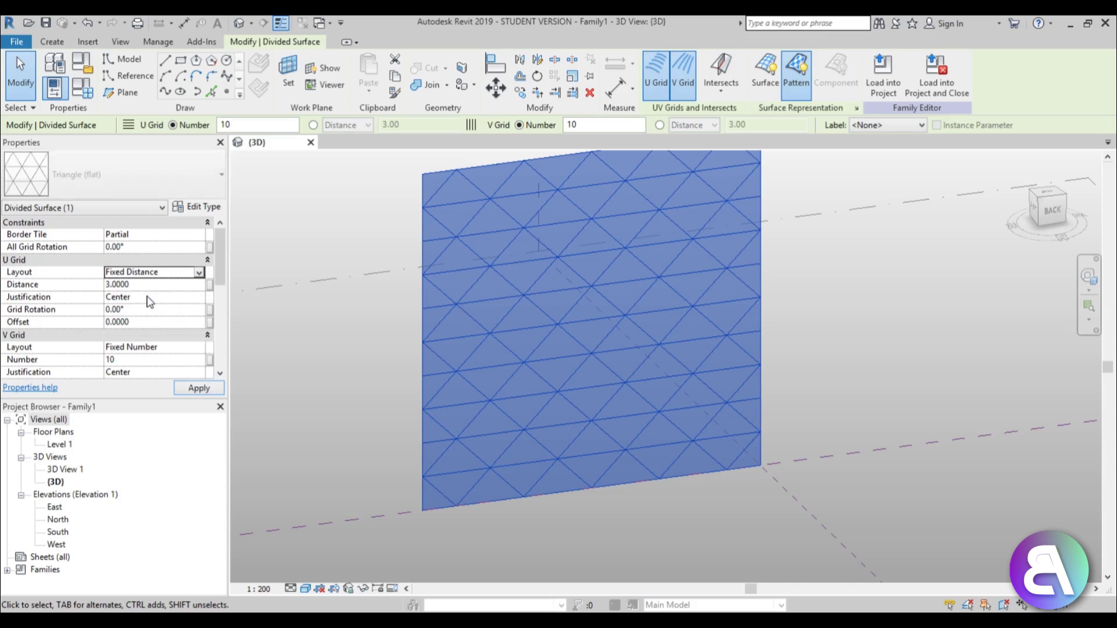
pyautogui.click(201, 347)
pyautogui.click(167, 369)
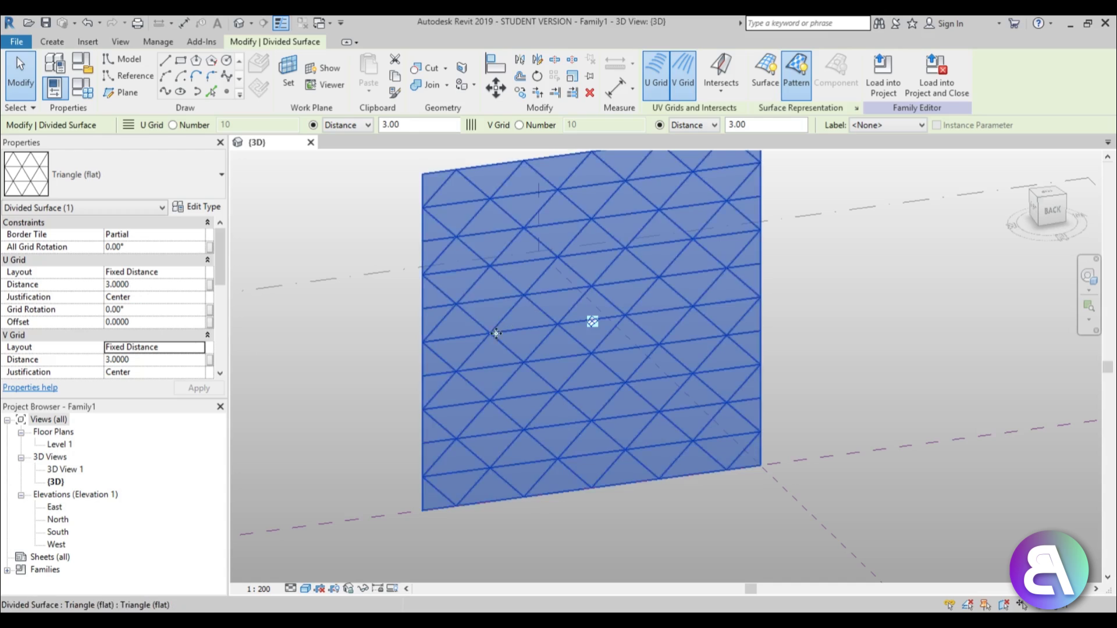
# - Associate the U Grid distance with a new instance family parameter named Ugrid
pyautogui.click(211, 287)
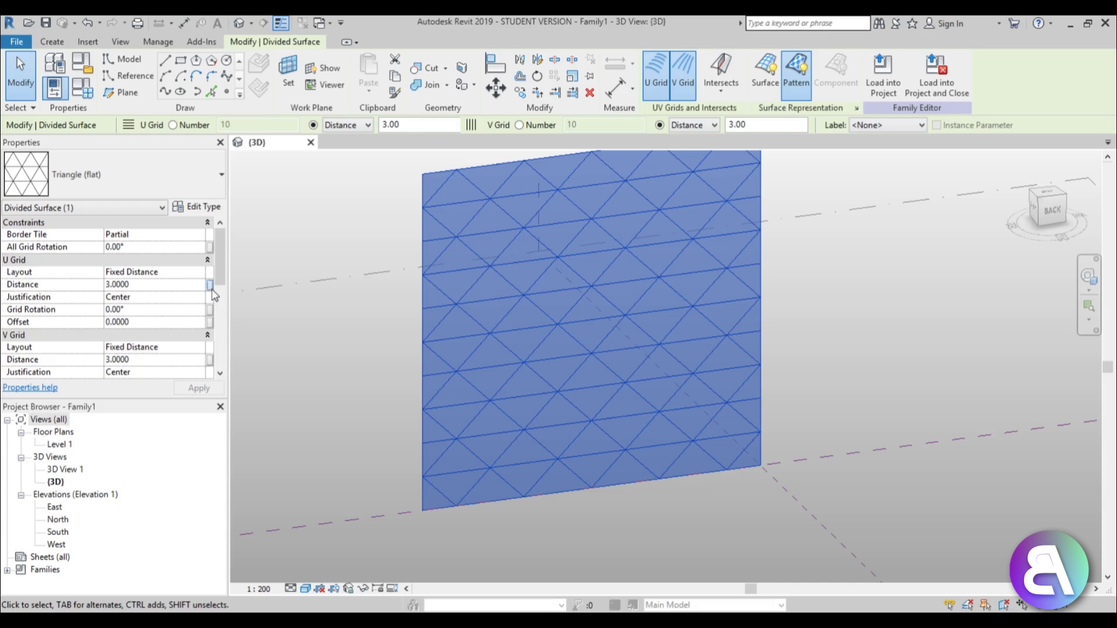
pyautogui.moveTo(580, 184); pyautogui.dragTo(561, 170)
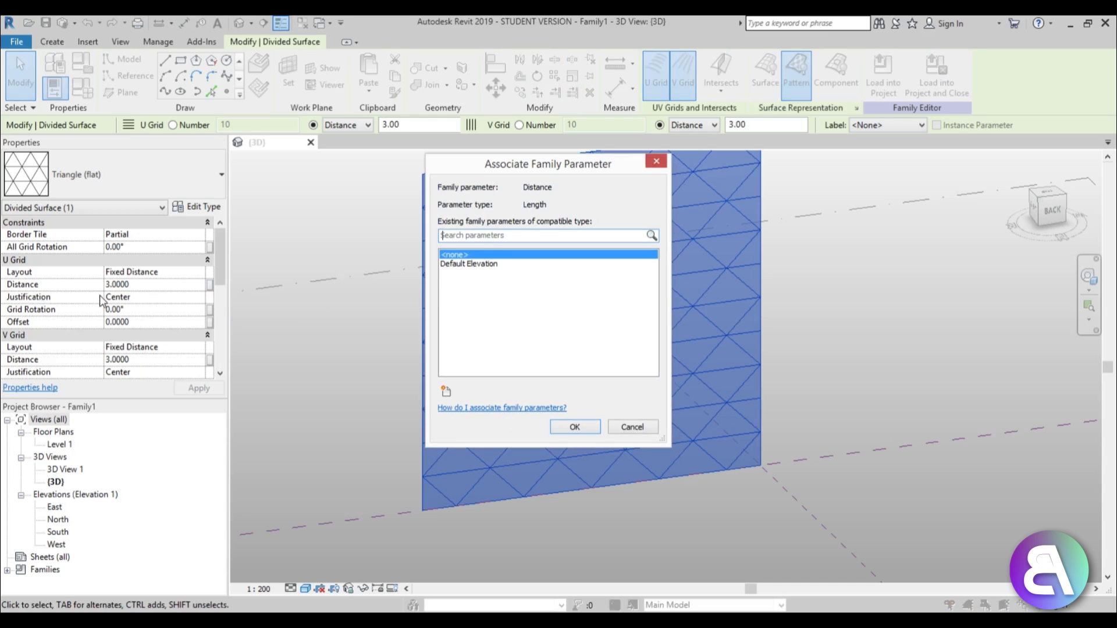
pyautogui.click(447, 392)
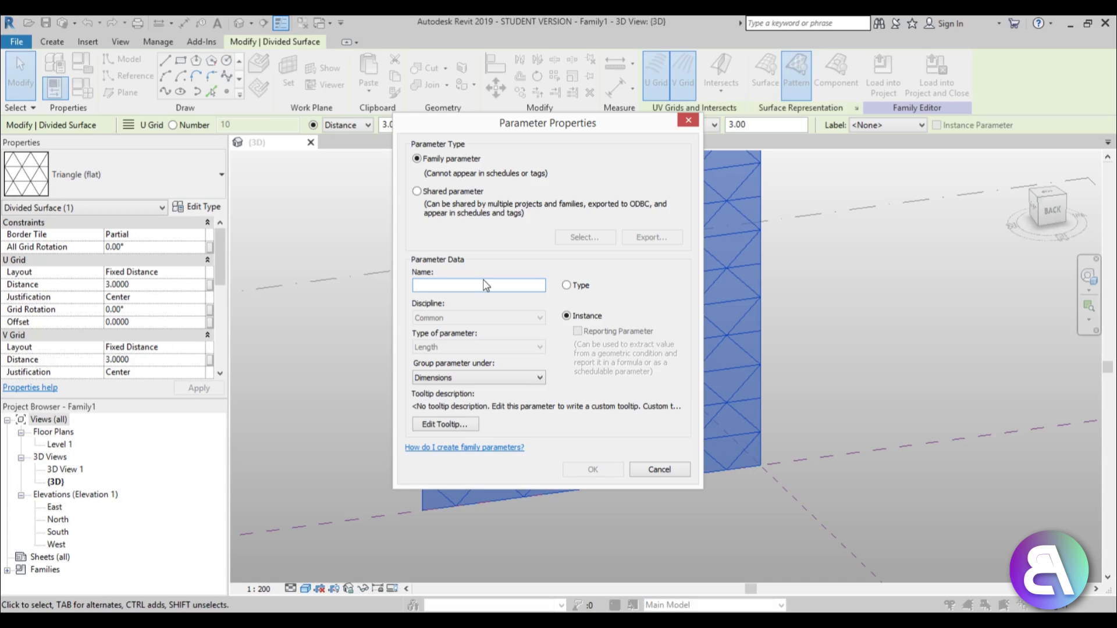
pyautogui.press('BackSpace')
pyautogui.write('Ugrid')
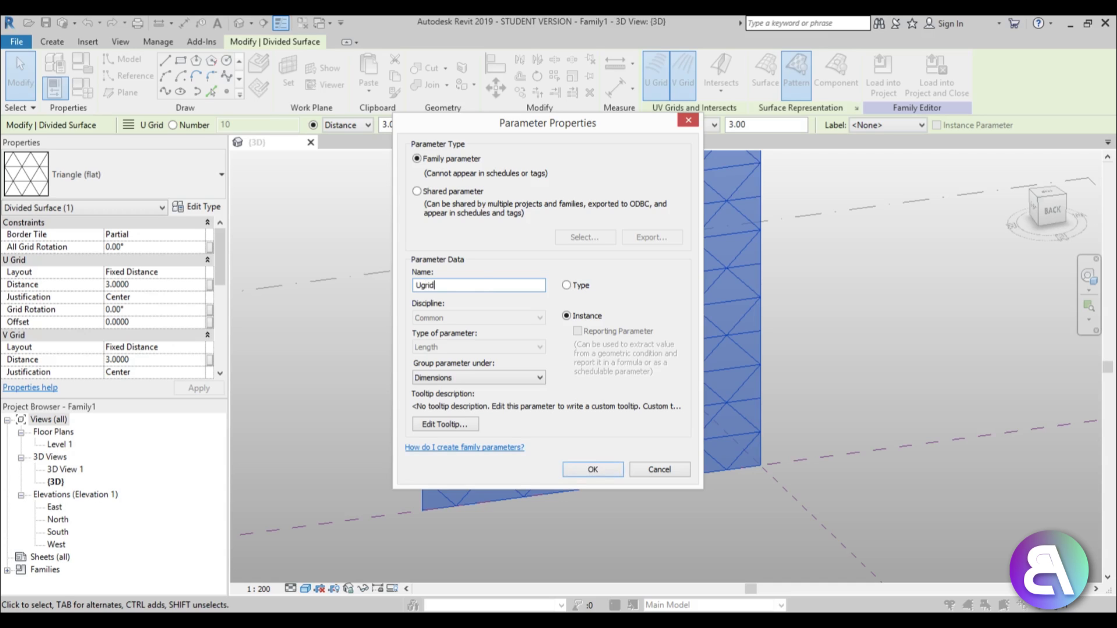
pyautogui.click(585, 466)
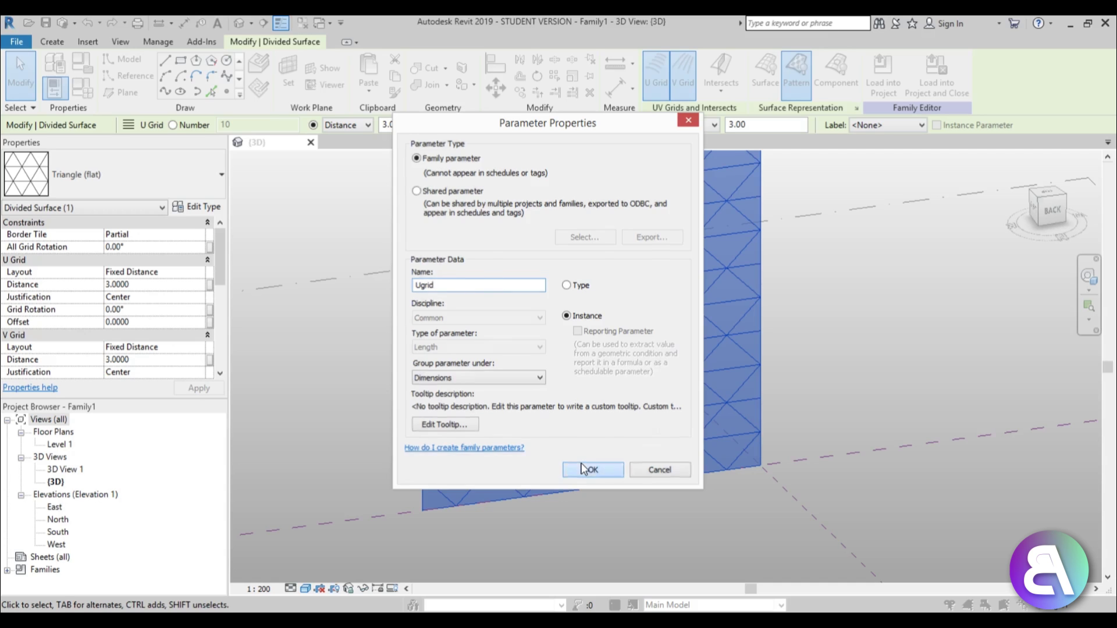
pyautogui.click(574, 427)
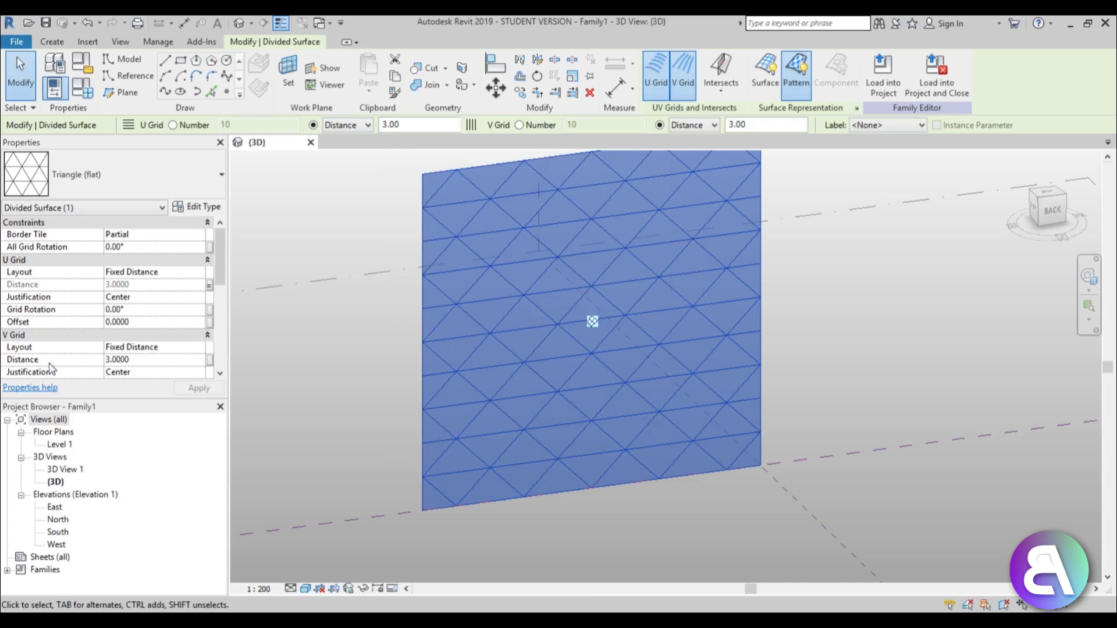
# - Associate the V Grid distance with a new instance family parameter named Vgrid, and deselect the surface
pyautogui.click(209, 362)
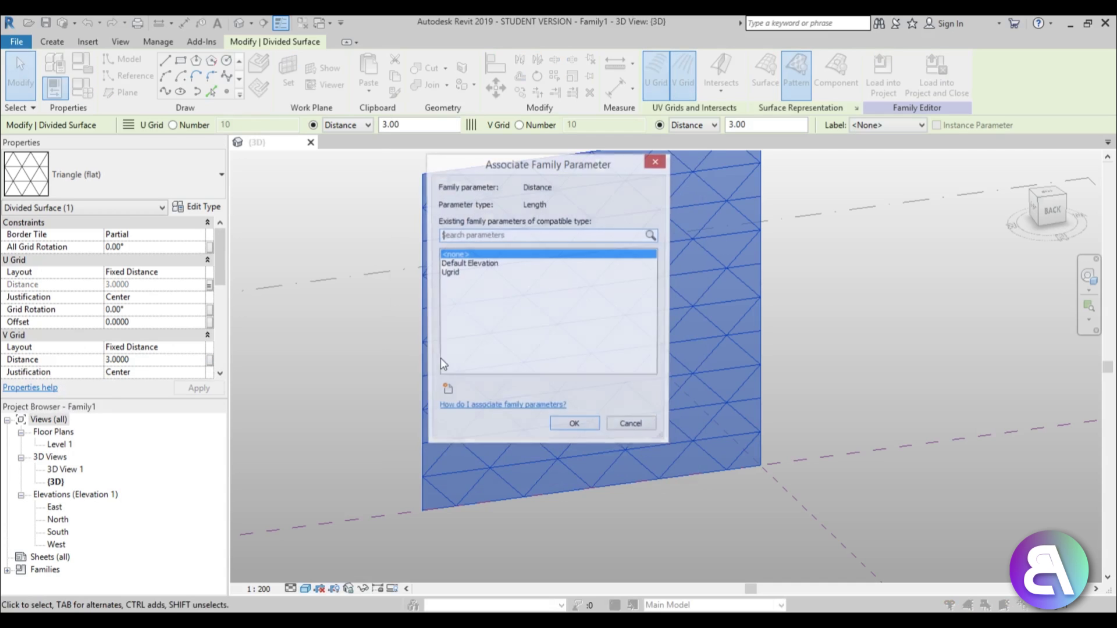
pyautogui.click(446, 391)
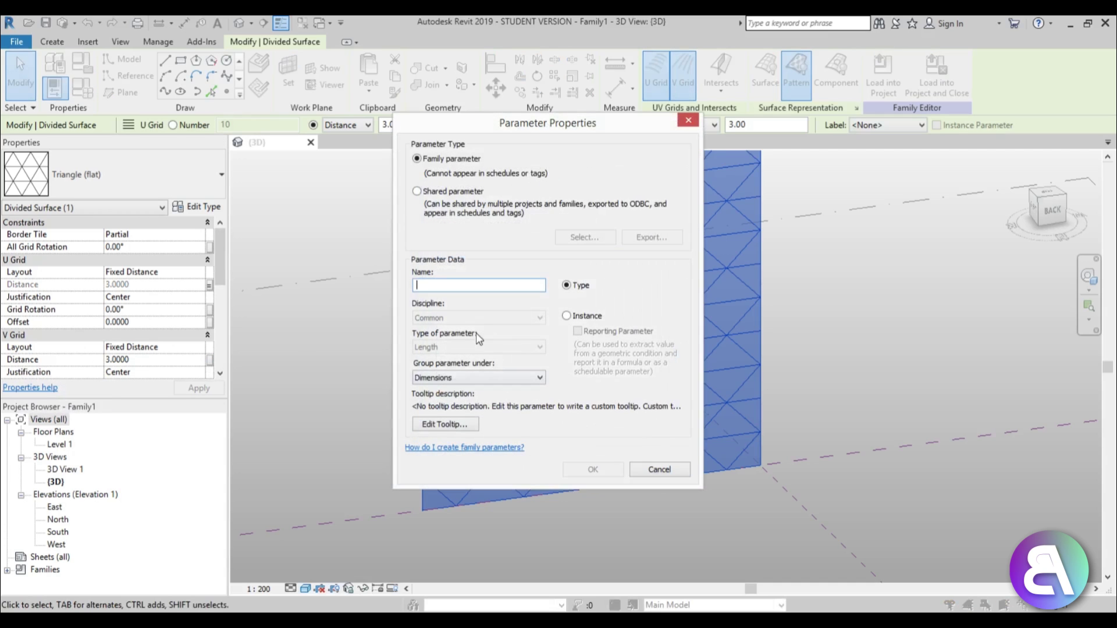
pyautogui.write('Vgrid')
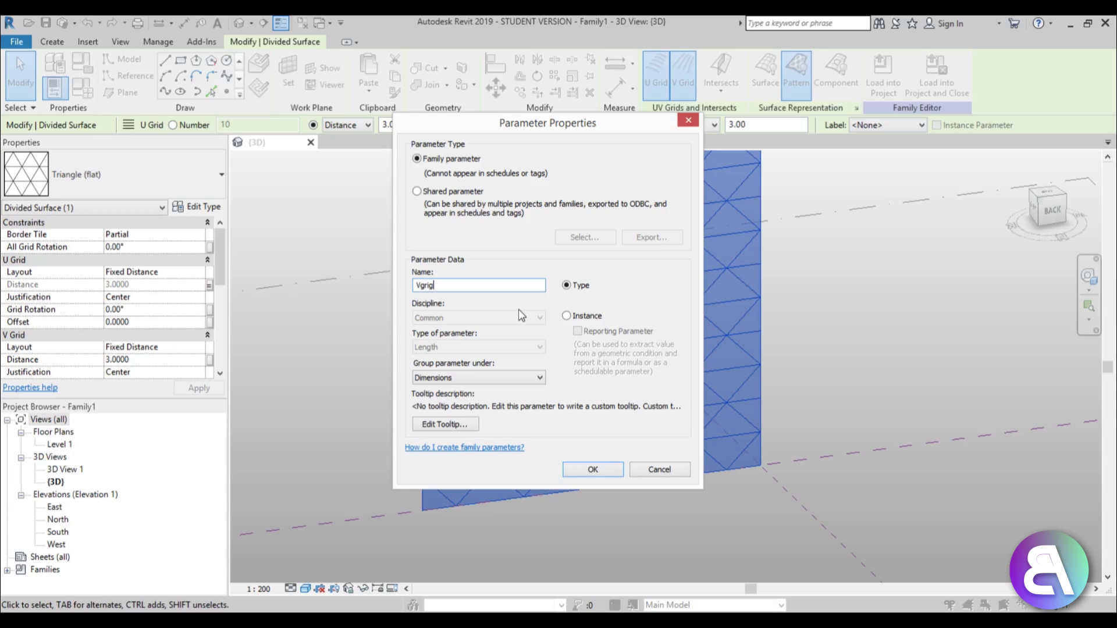
pyautogui.press('BackSpace')
pyautogui.write('d')
pyautogui.click(593, 318)
pyautogui.click(592, 471)
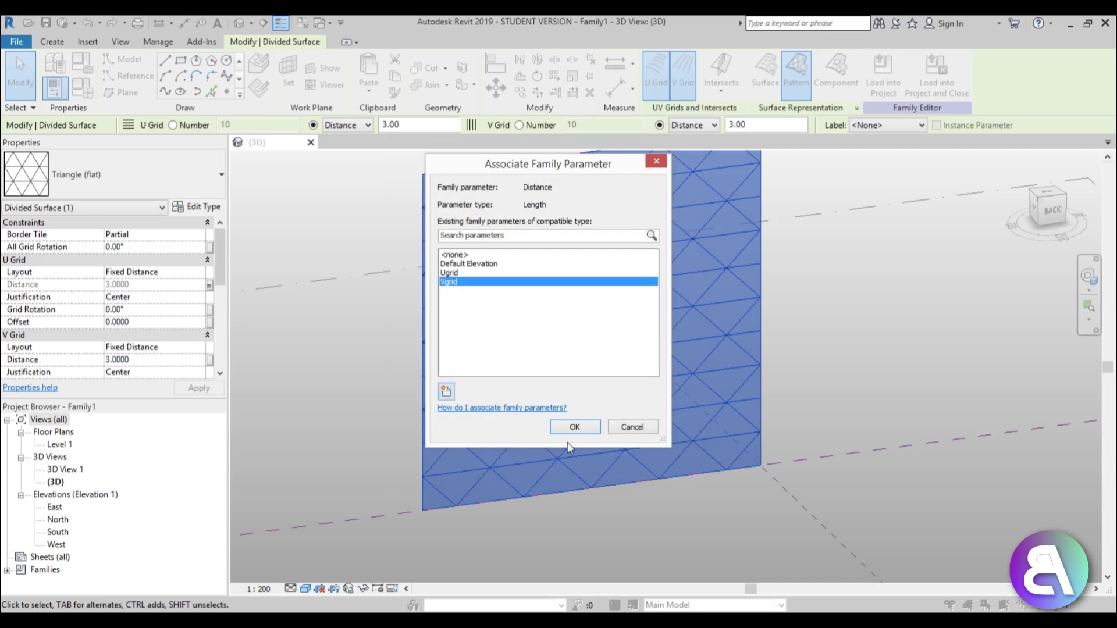
pyautogui.click(575, 427)
pyautogui.press('Escape')
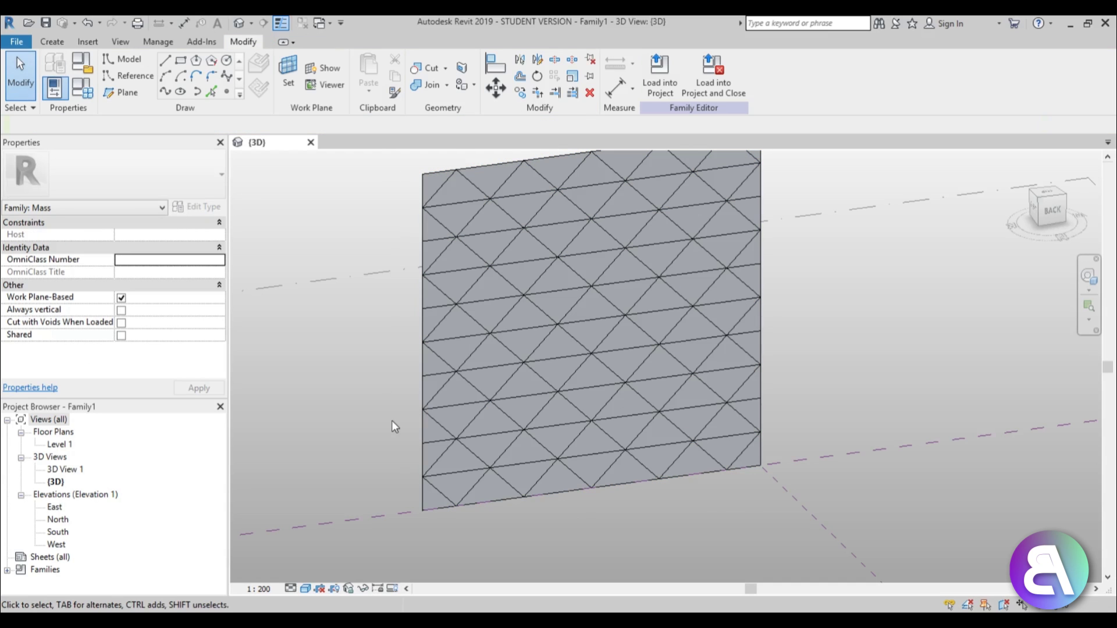
# - Add an instance length parameter named Base, grouped under Dimensions, to the family types
pyautogui.scroll(3, 407, 364)
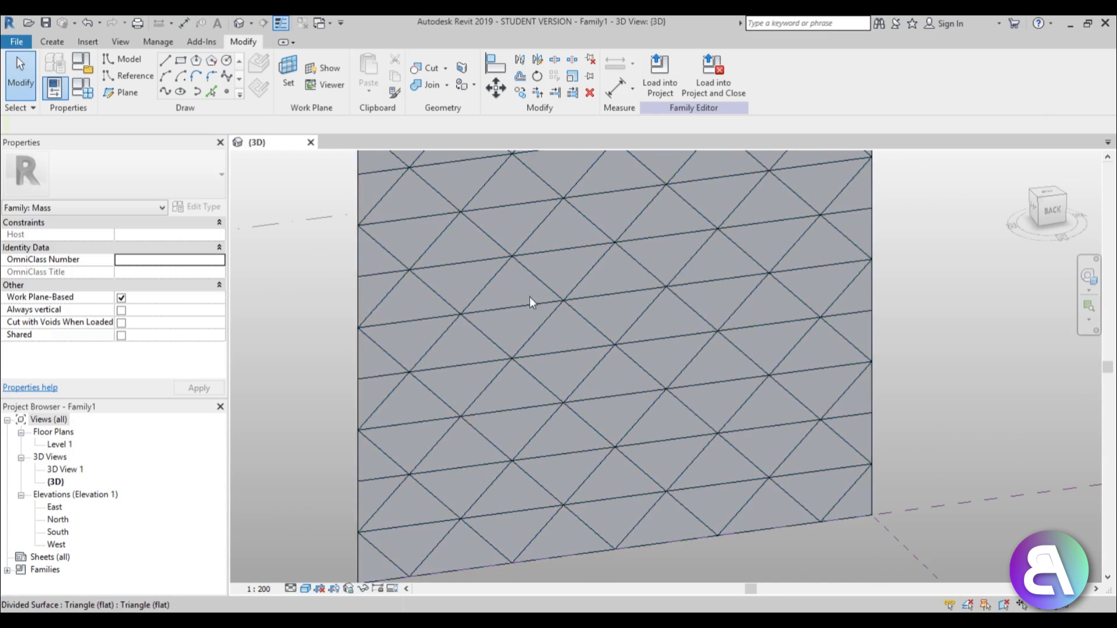
pyautogui.scroll(4, 483, 327)
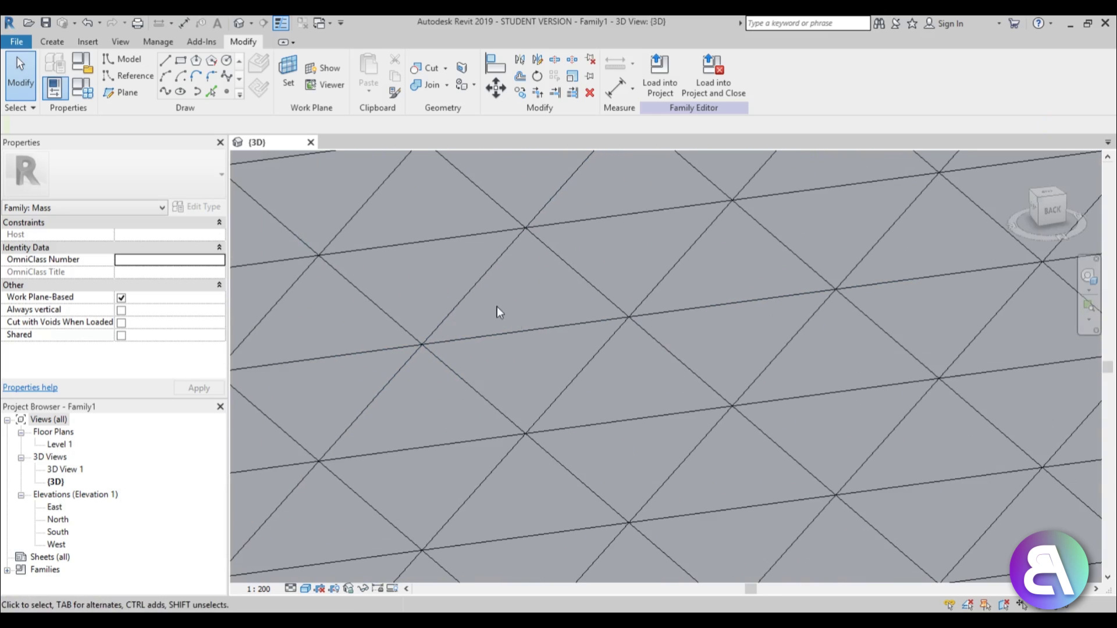
pyautogui.scroll(-5, 491, 379)
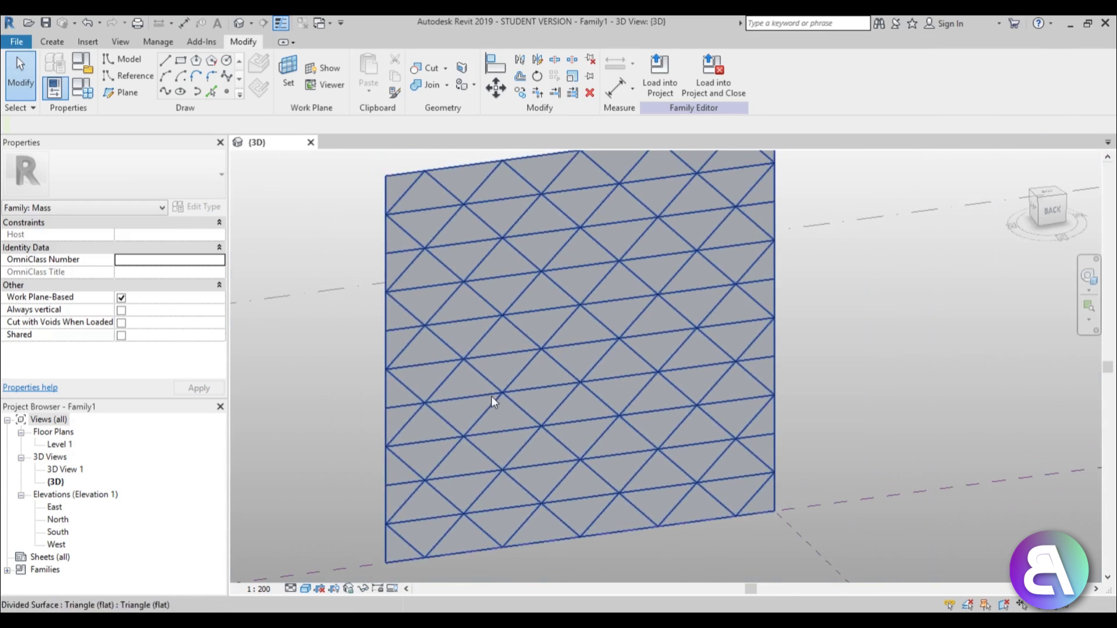
pyautogui.click(86, 66)
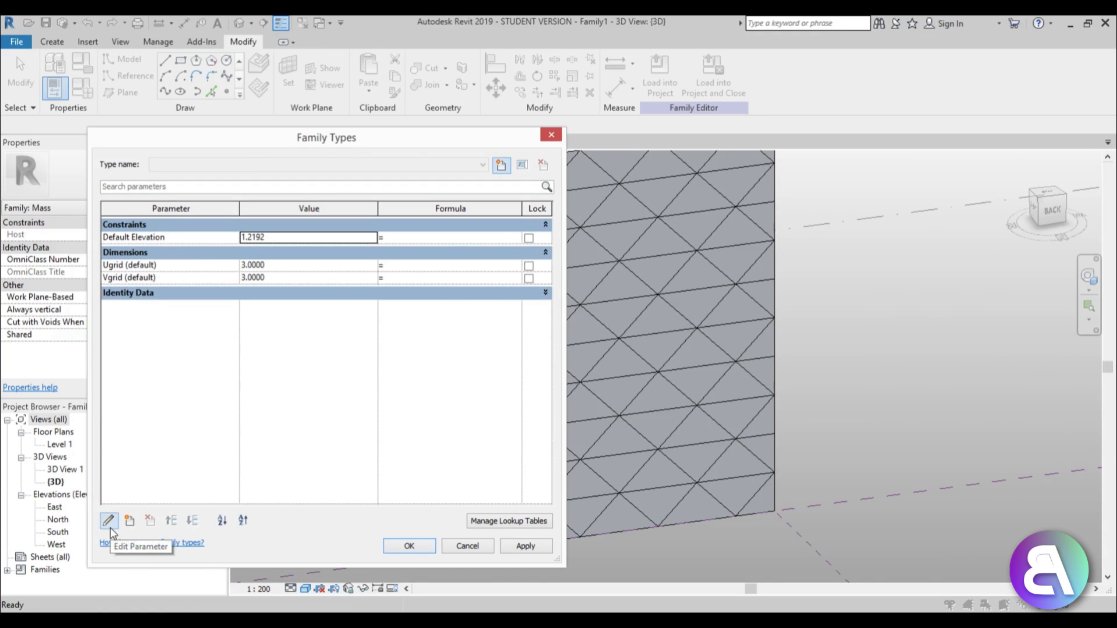
pyautogui.click(130, 521)
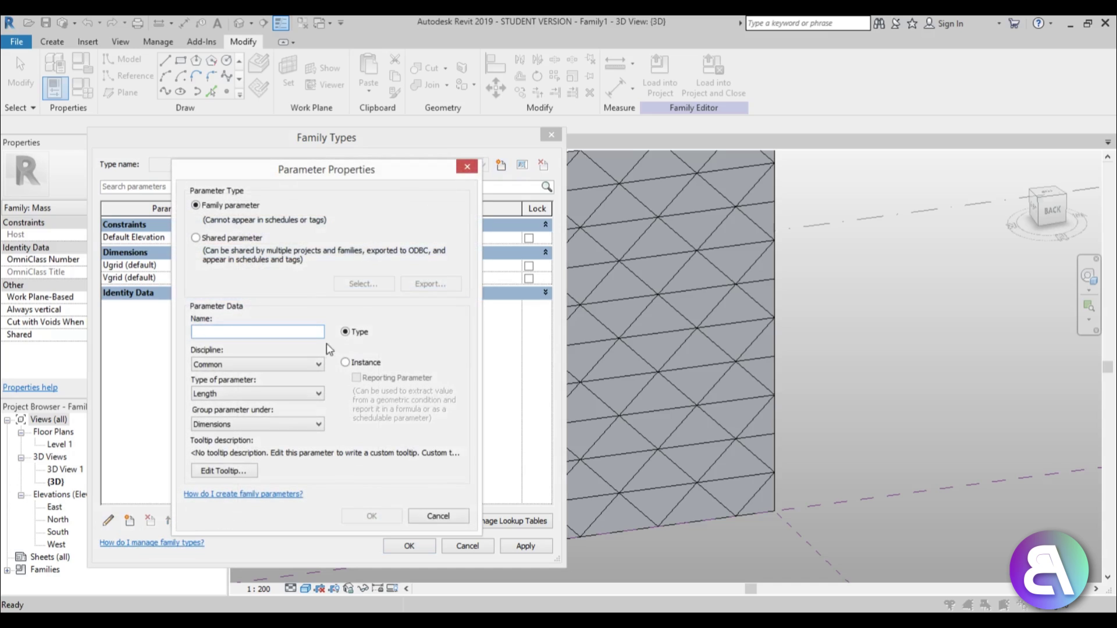
pyautogui.click(369, 367)
pyautogui.click(240, 332)
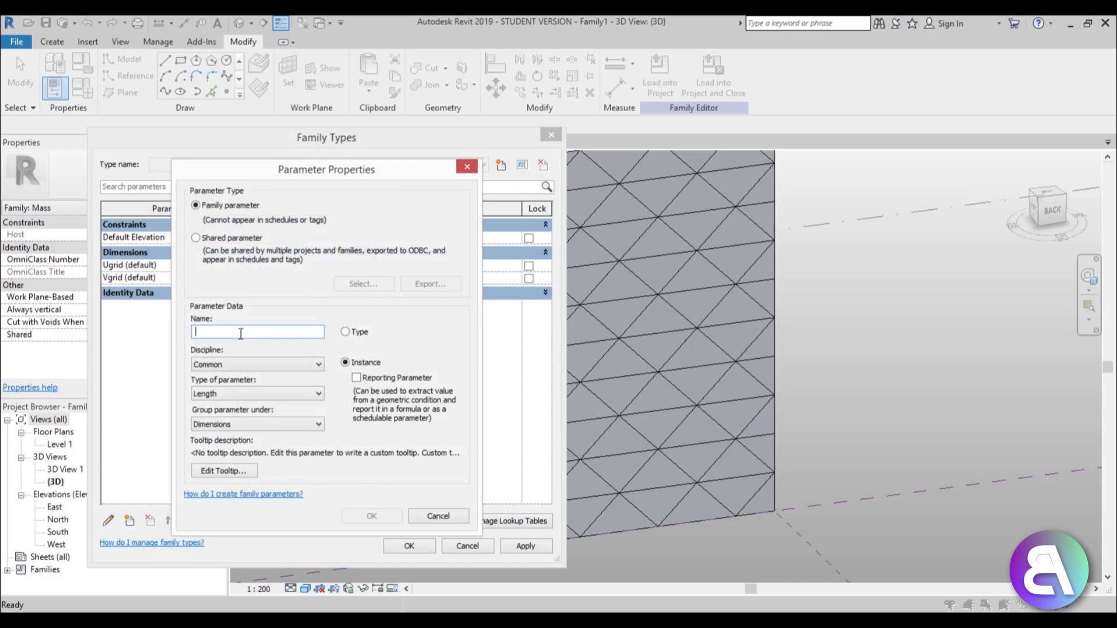
pyautogui.write('Base')
pyautogui.click(372, 516)
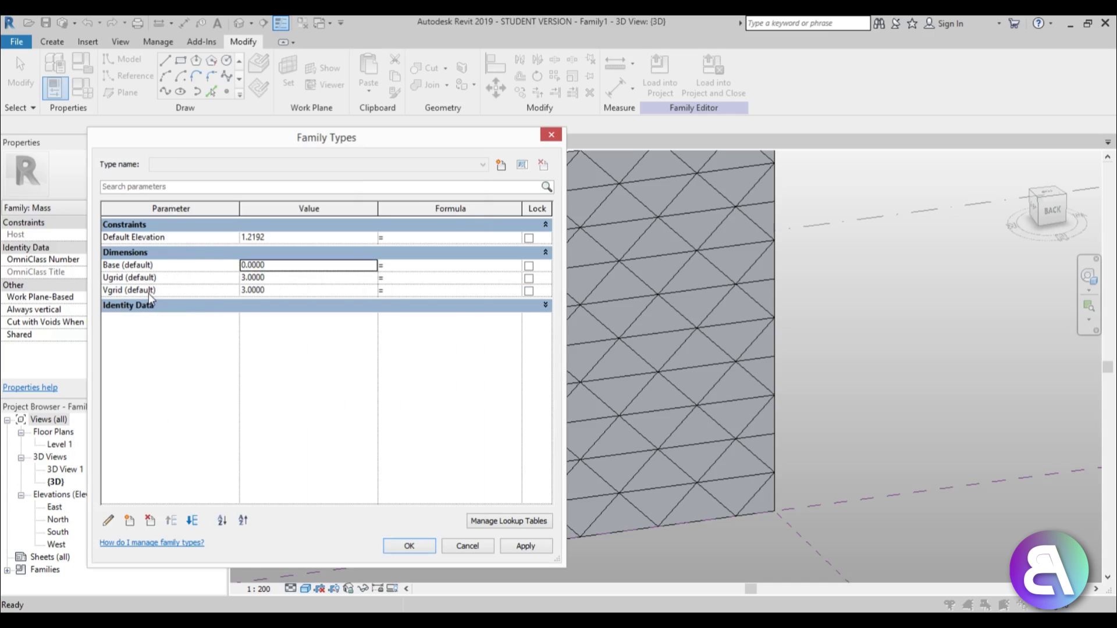
# - Set the value of the Base parameter to 5
pyautogui.moveTo(146, 297); pyautogui.dragTo(106, 280)
pyautogui.click(399, 290)
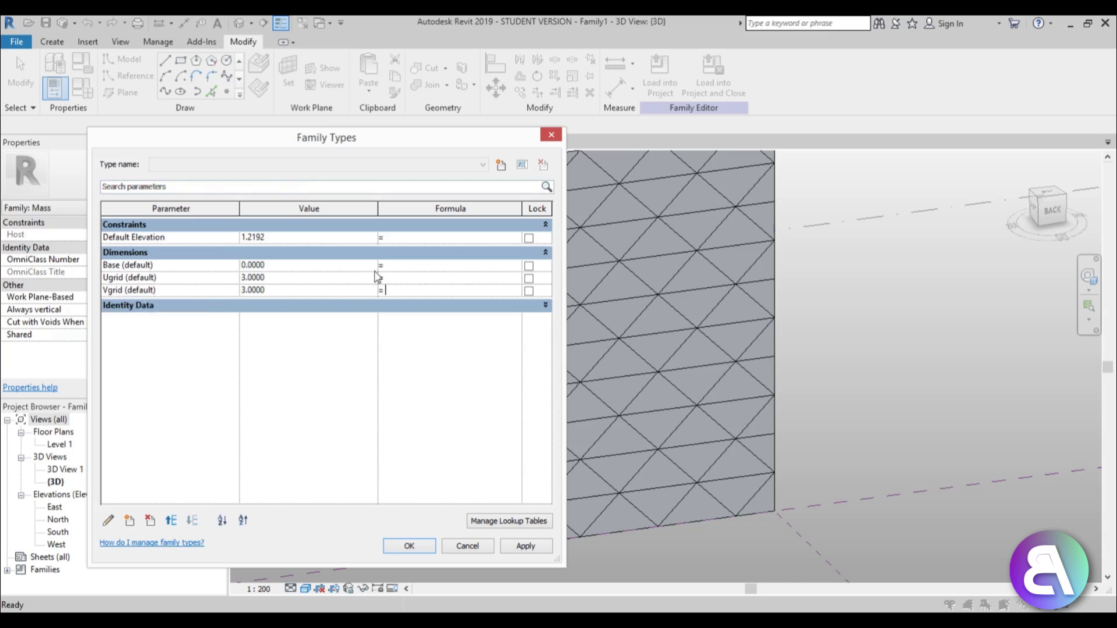
pyautogui.click(256, 265)
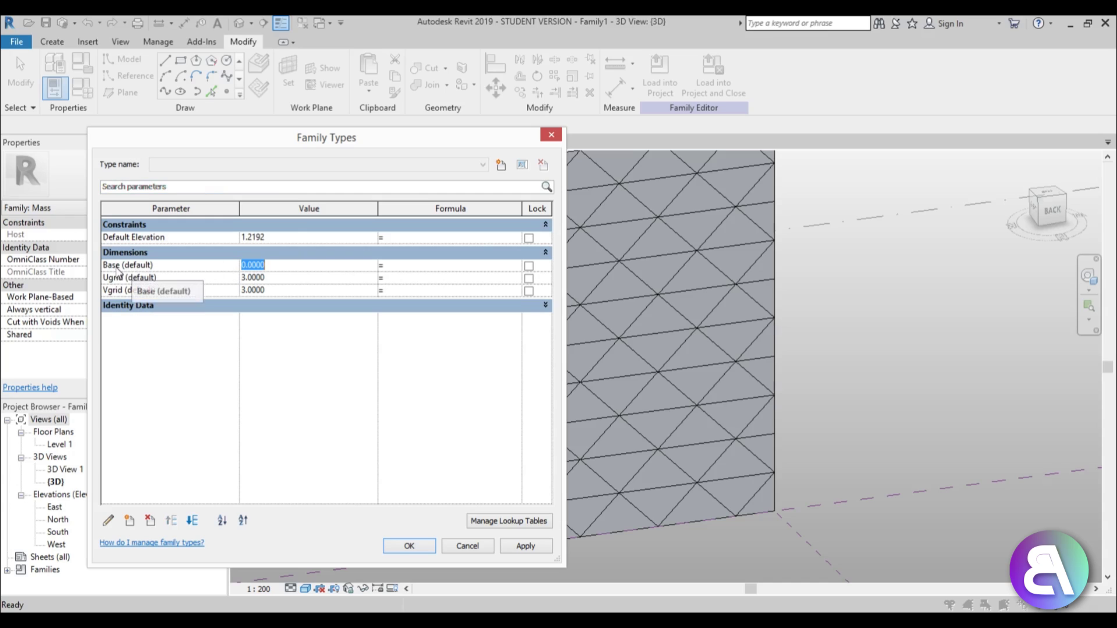
pyautogui.write('5')
pyautogui.press('Tab')
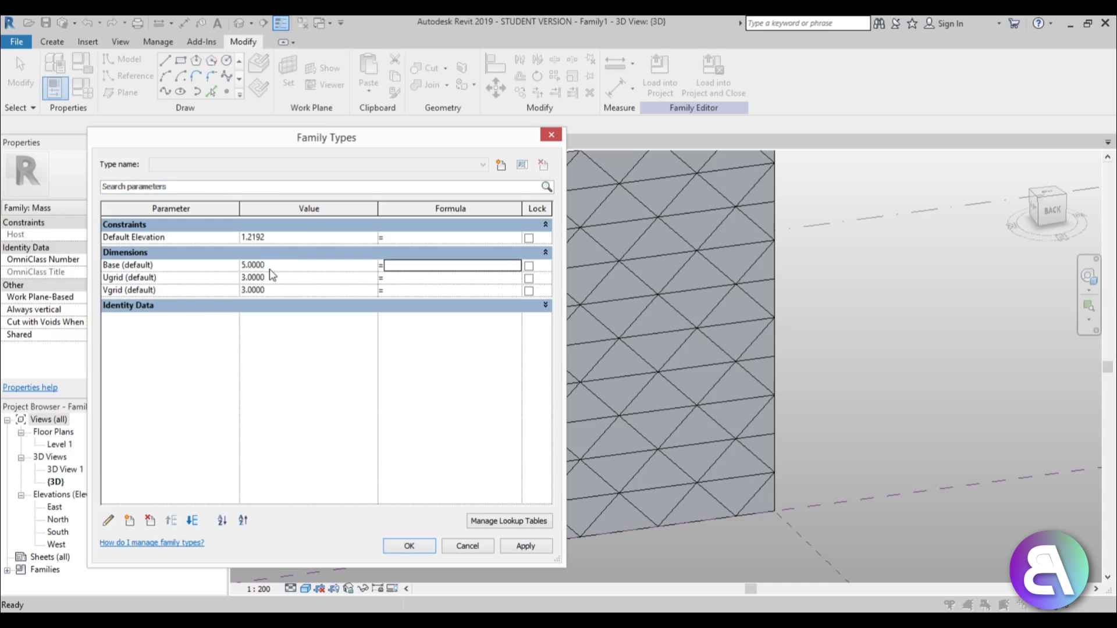
# - Define the Vgrid parameter with the formula Base / 2 and apply it to the family
pyautogui.click(427, 291)
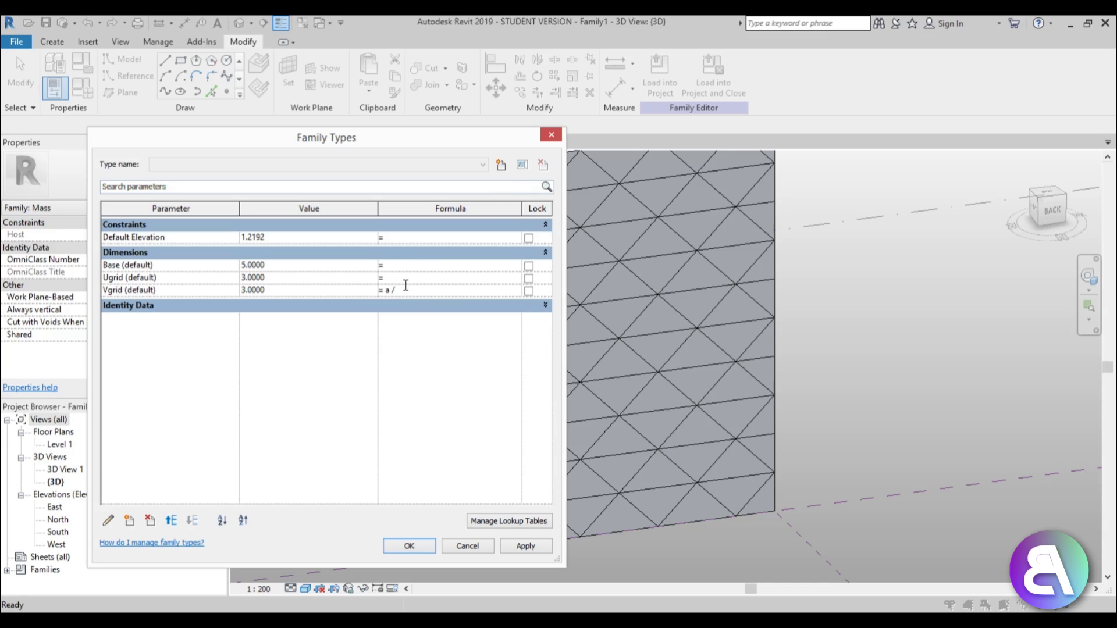
pyautogui.moveTo(409, 290); pyautogui.dragTo(351, 289)
pyautogui.write('Base / 2')
pyautogui.click(526, 547)
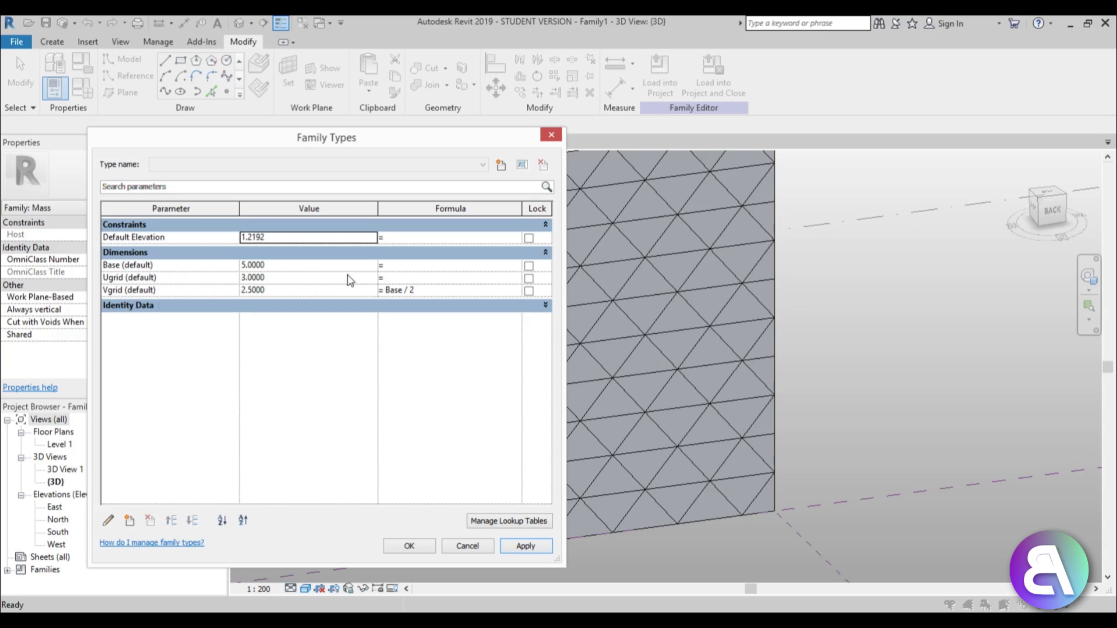
# - Define the Ugrid parameter with the formula (sqrt(3) / 2) * Base, apply it and close the family types
pyautogui.click(398, 278)
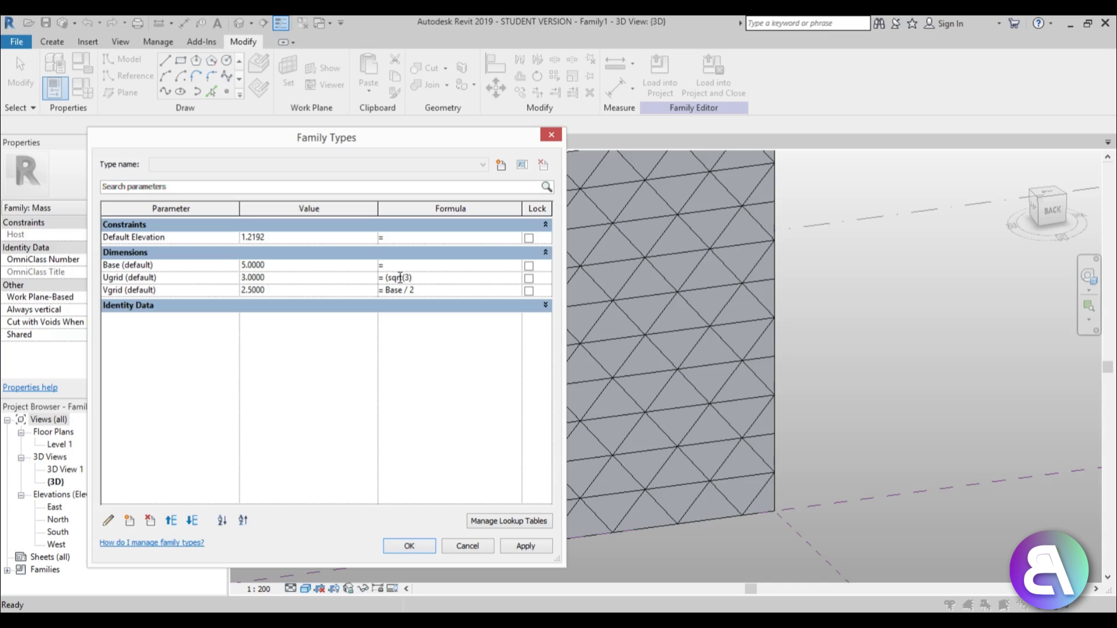
pyautogui.write('/2) * Base')
pyautogui.click(526, 545)
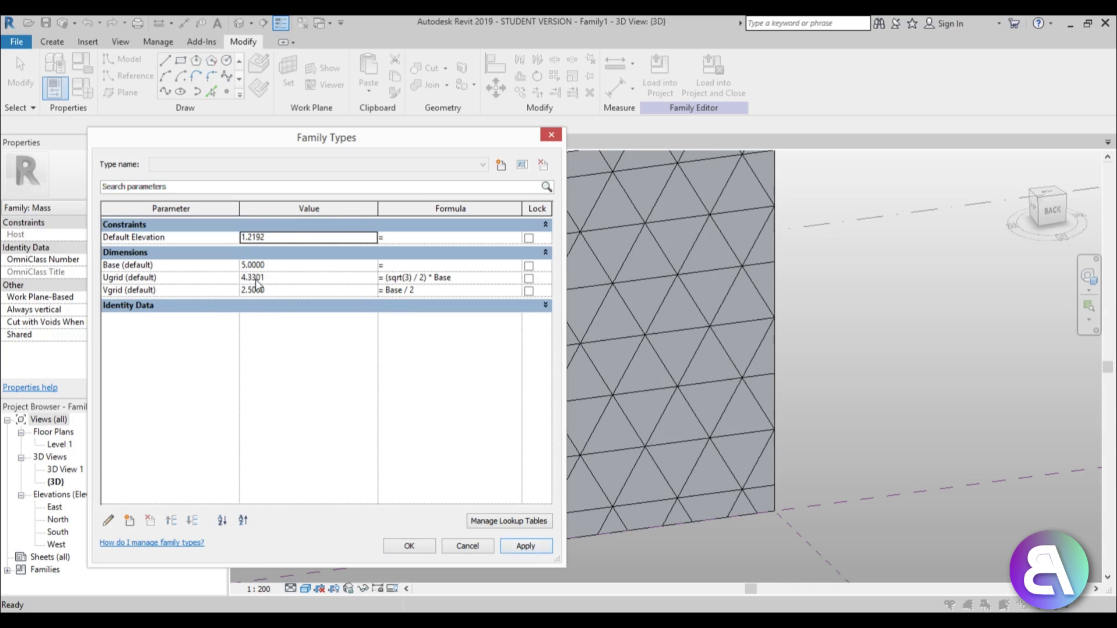
pyautogui.click(409, 547)
# - Select the triangulated divided surface and examine which family parameter is associated with its U grid distance
pyautogui.click(582, 342)
pyautogui.click(868, 430)
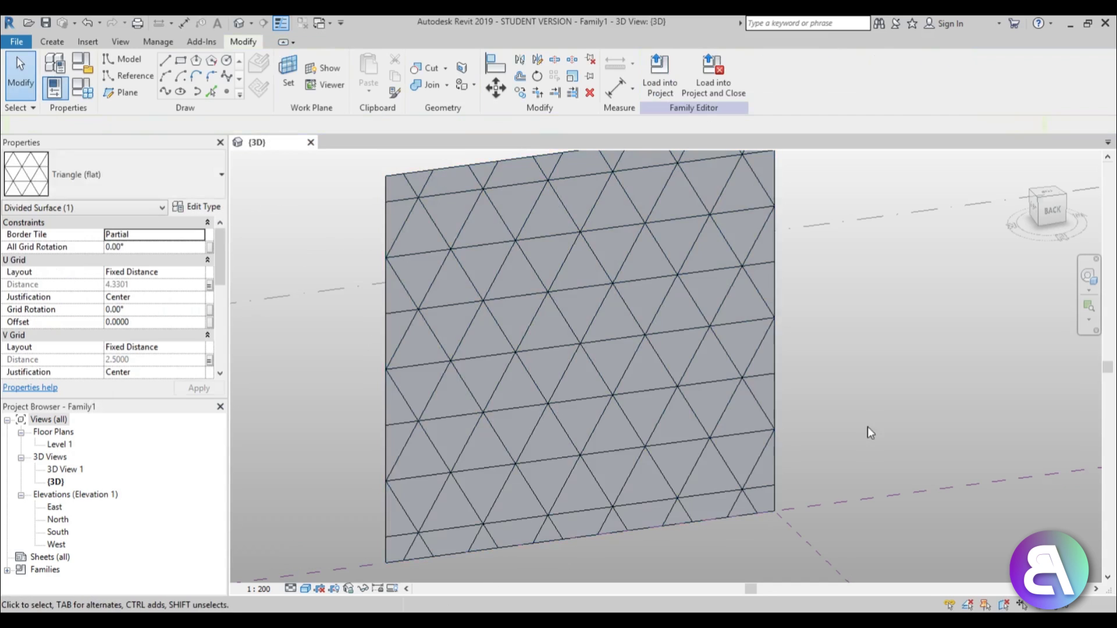
pyautogui.keyDown('shift'); pyautogui.moveTo(868, 427); pyautogui.dragTo(790, 454, button='middle'); pyautogui.keyUp('shift')
pyautogui.scroll(5, 521, 301)
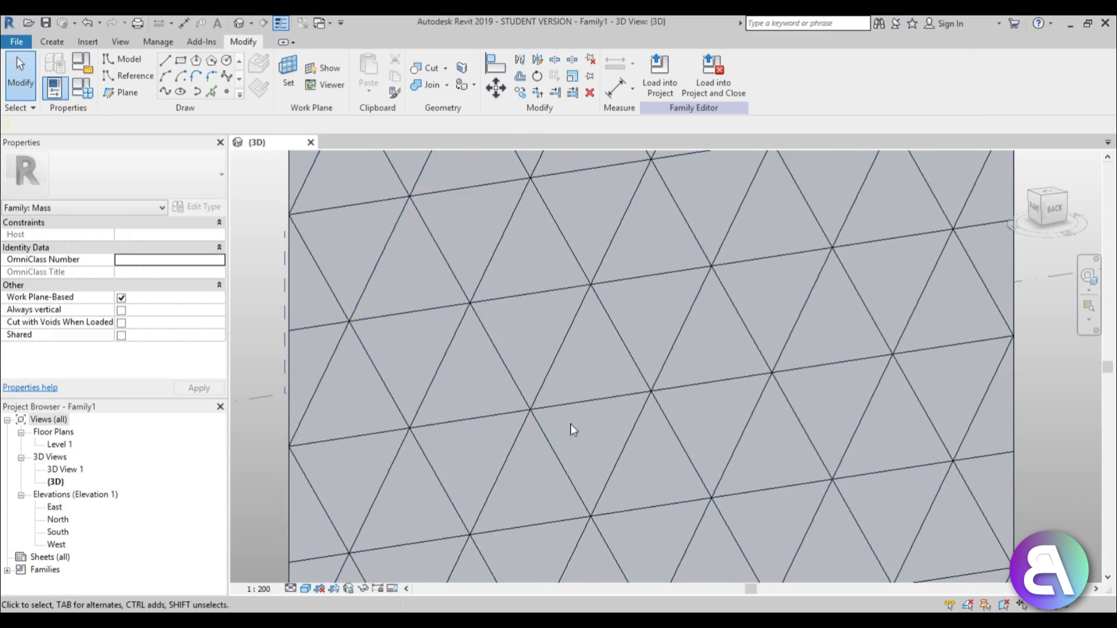
pyautogui.click(327, 390)
pyautogui.press('Escape')
pyautogui.click(337, 335)
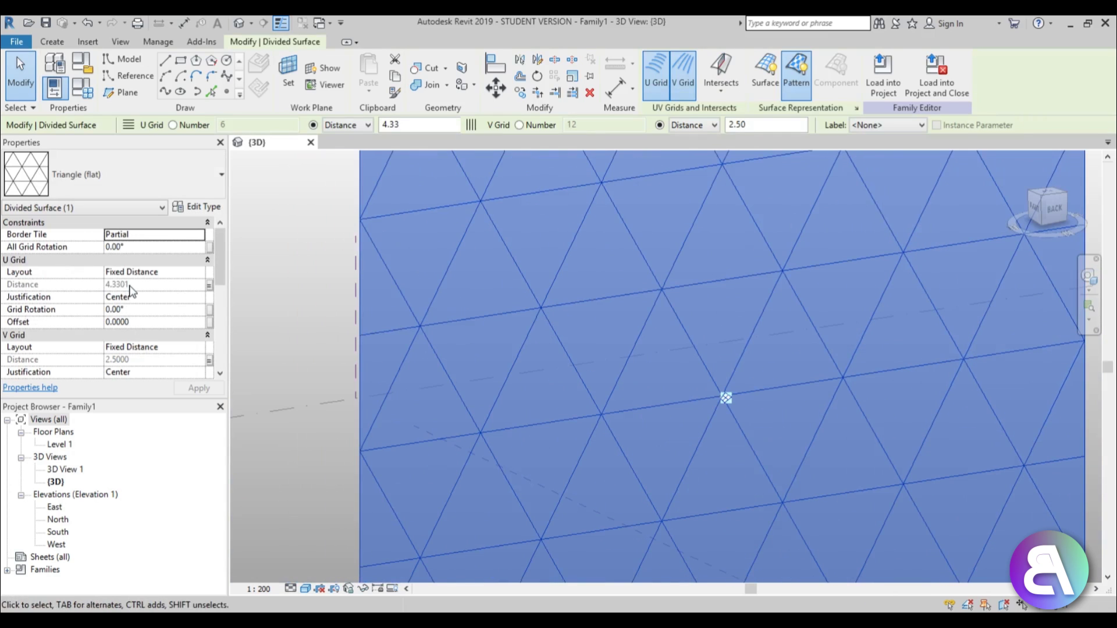
pyautogui.click(210, 289)
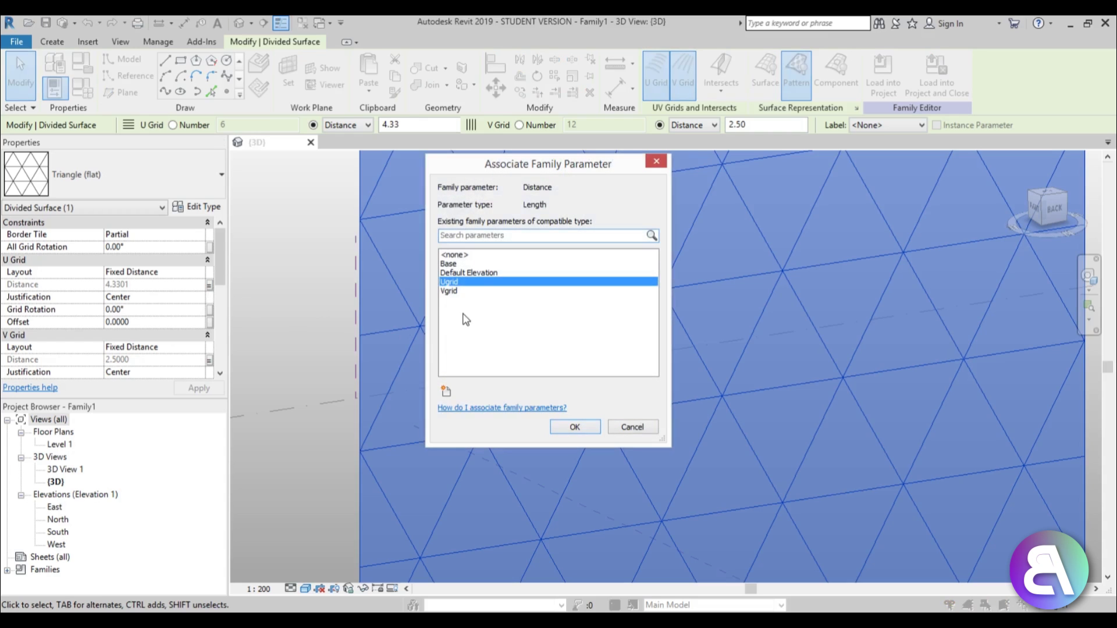
# - Copy the Ugrid value 4.3301 from the family types and close them
pyautogui.click(82, 89)
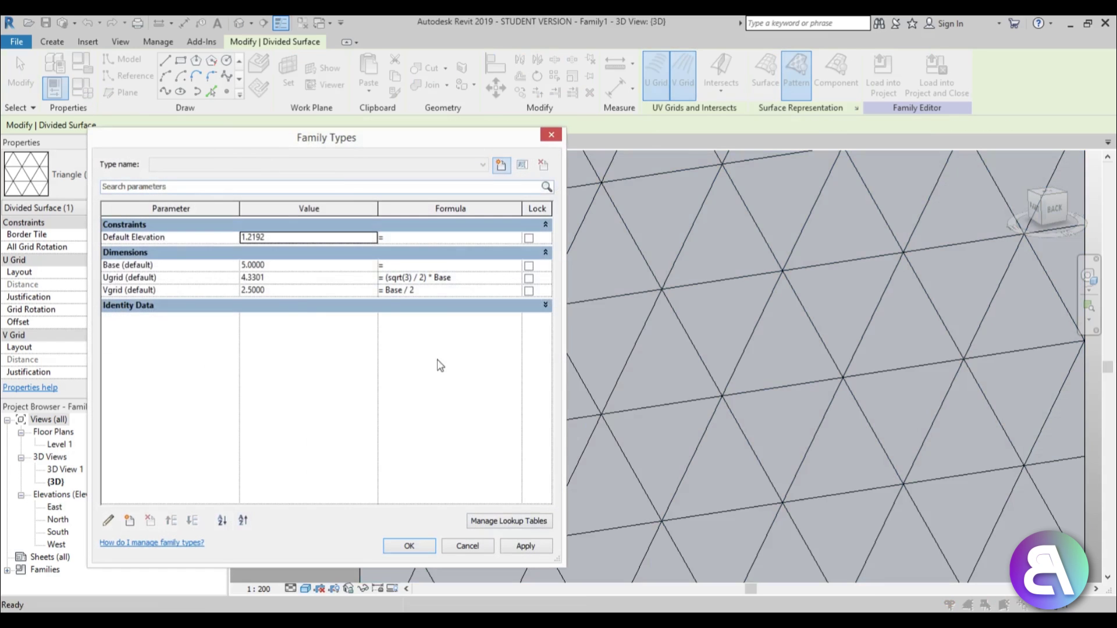
pyautogui.click(278, 283)
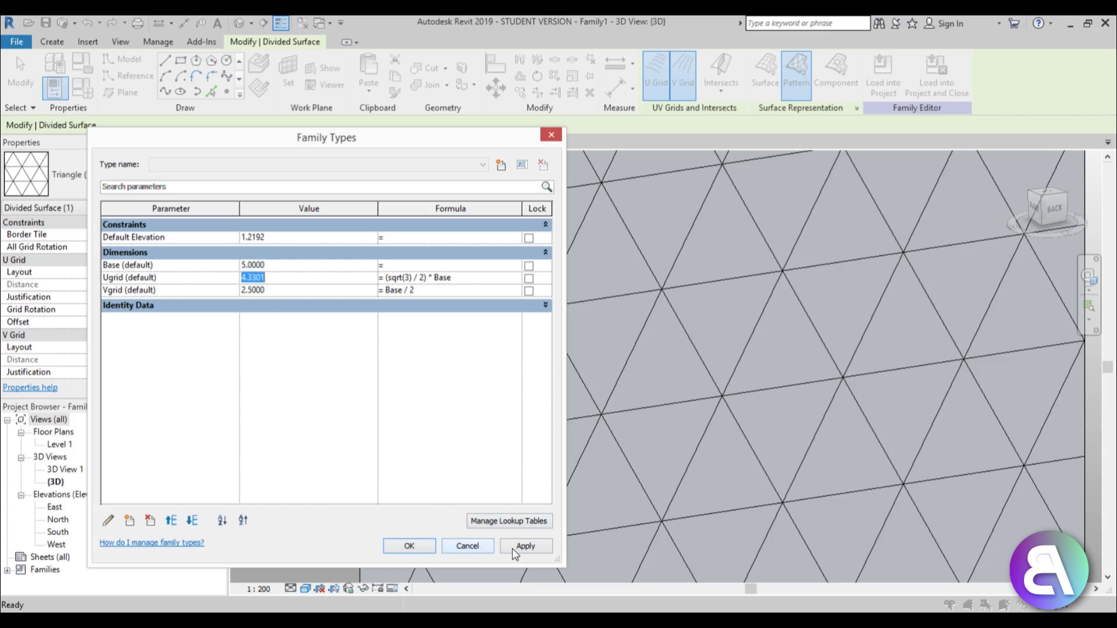
pyautogui.click(399, 546)
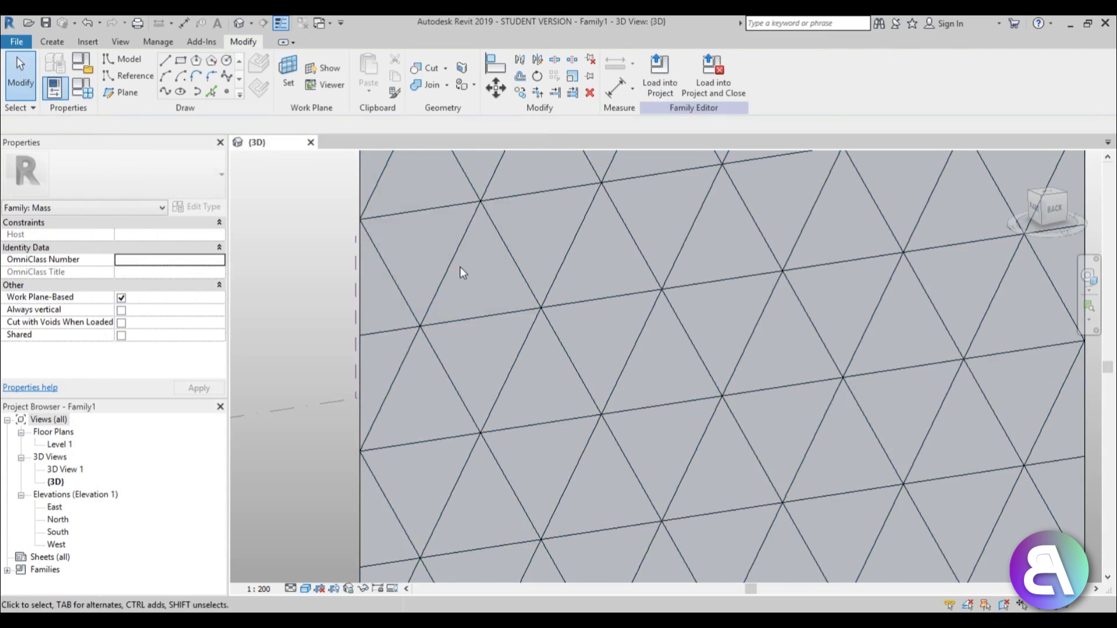
pyautogui.scroll(-5, 502, 359)
pyautogui.keyDown('shift'); pyautogui.moveTo(611, 474); pyautogui.dragTo(643, 494, button='middle'); pyautogui.keyUp('shift')
pyautogui.scroll(2, 647, 324)
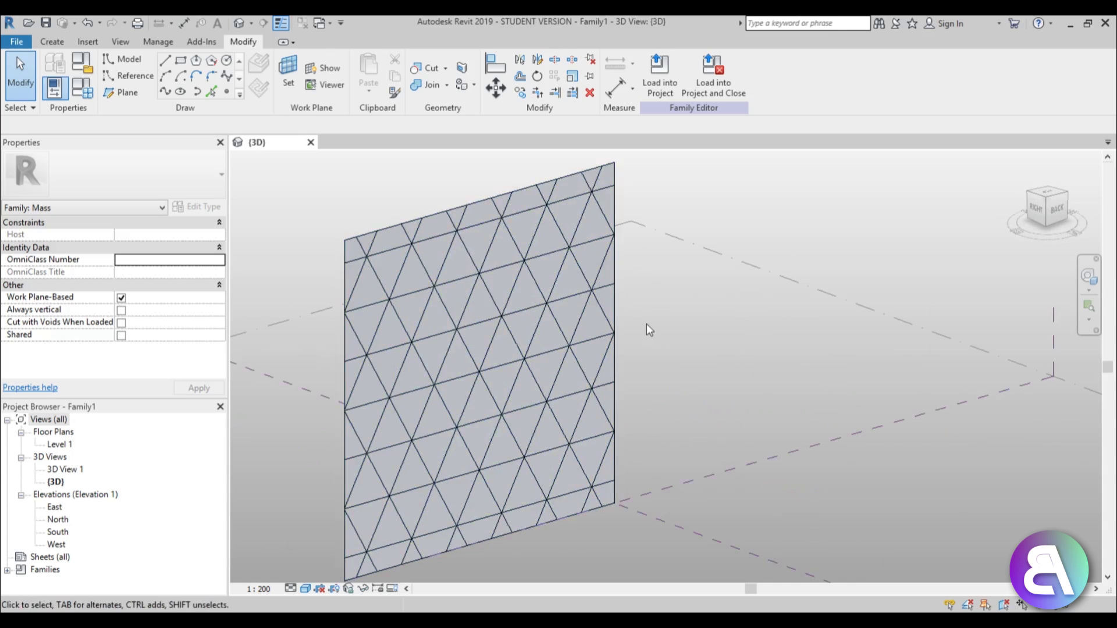
pyautogui.scroll(-1, 636, 371)
pyautogui.moveTo(636, 371); pyautogui.dragTo(632, 367, button='middle')
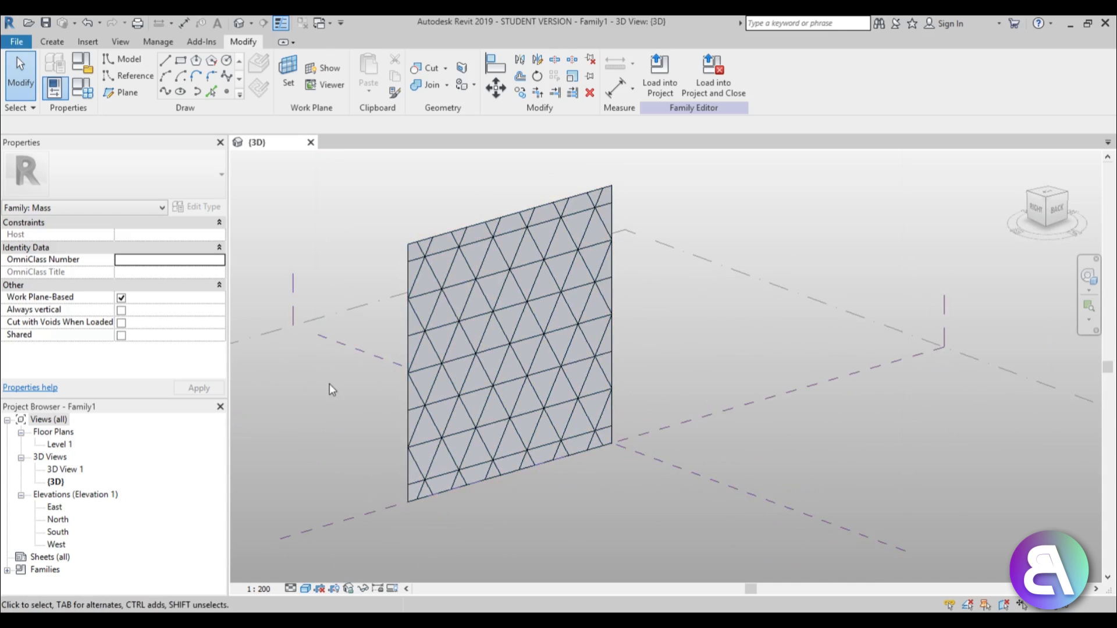
pyautogui.scroll(5, 491, 336)
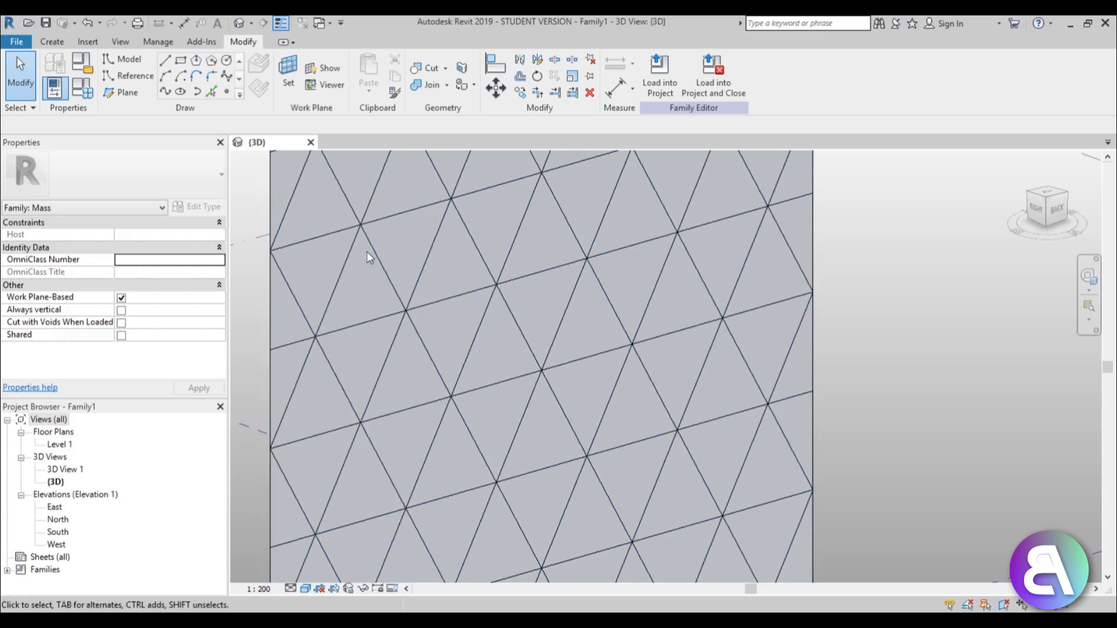
# - Create a new family from the Metric Curtain Panel Pattern Based template in the English templates folder
pyautogui.click(19, 42)
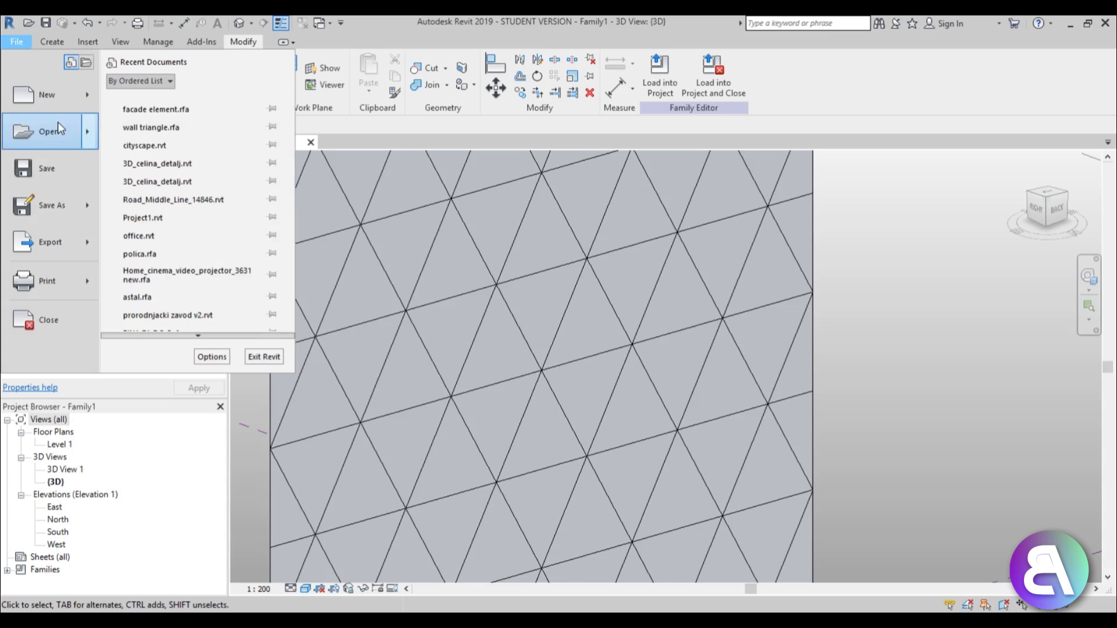
pyautogui.moveTo(58, 93)
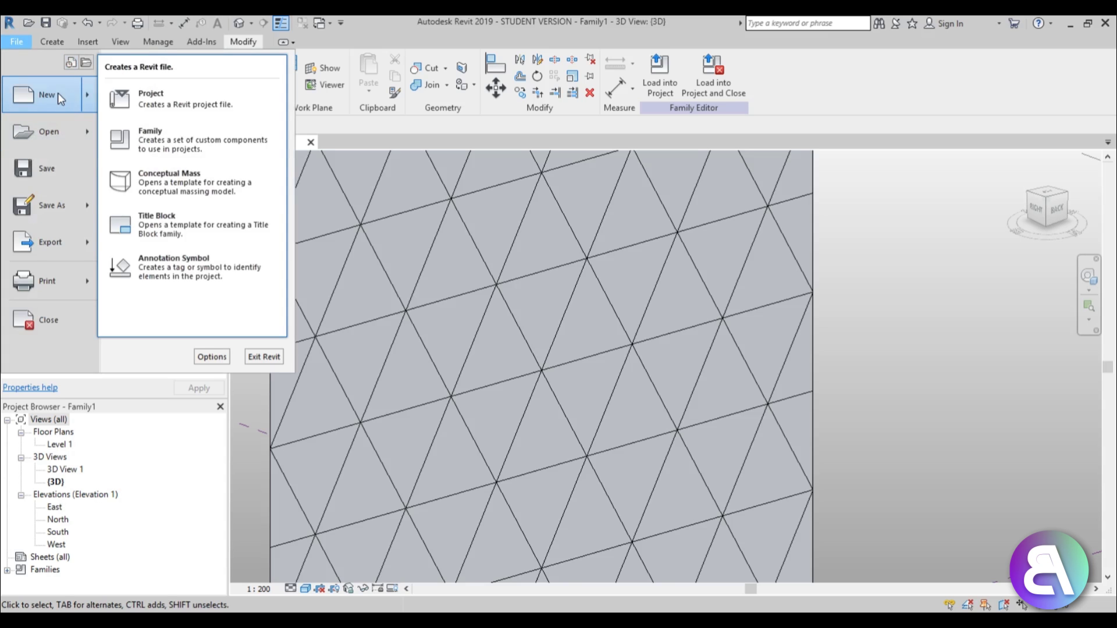
pyautogui.click(192, 149)
pyautogui.click(713, 174)
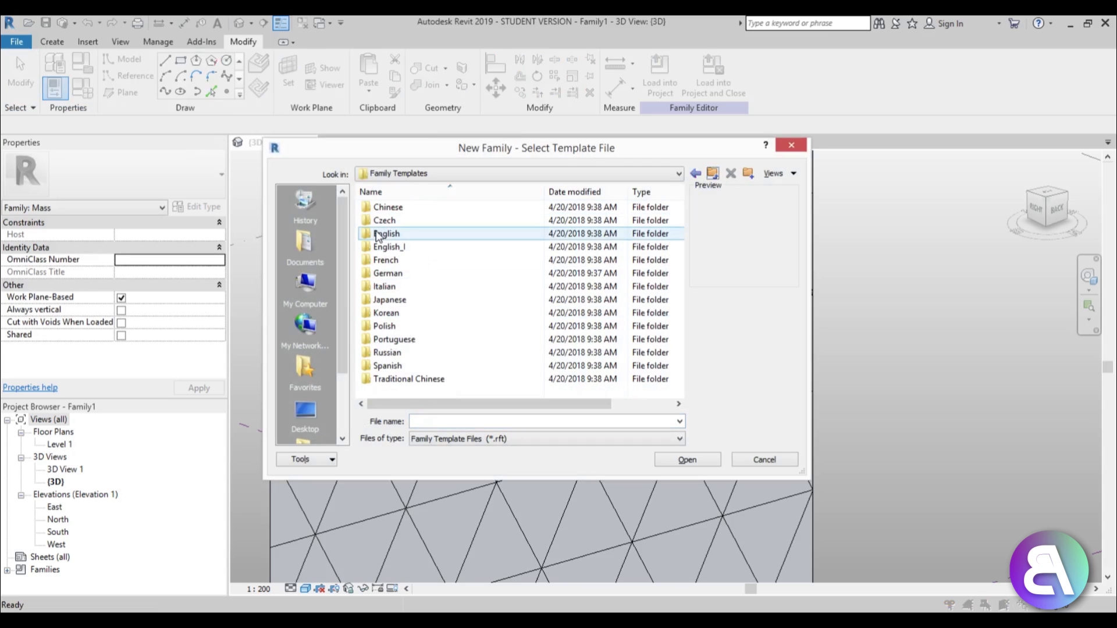
pyautogui.doubleClick(379, 234)
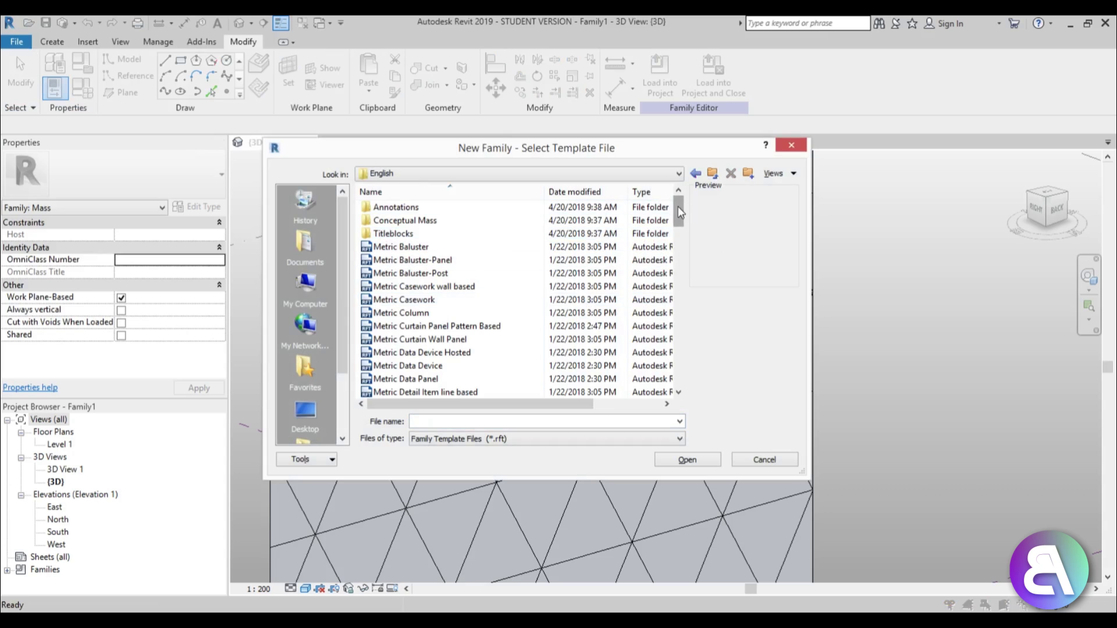
pyautogui.moveTo(678, 206); pyautogui.dragTo(678, 218)
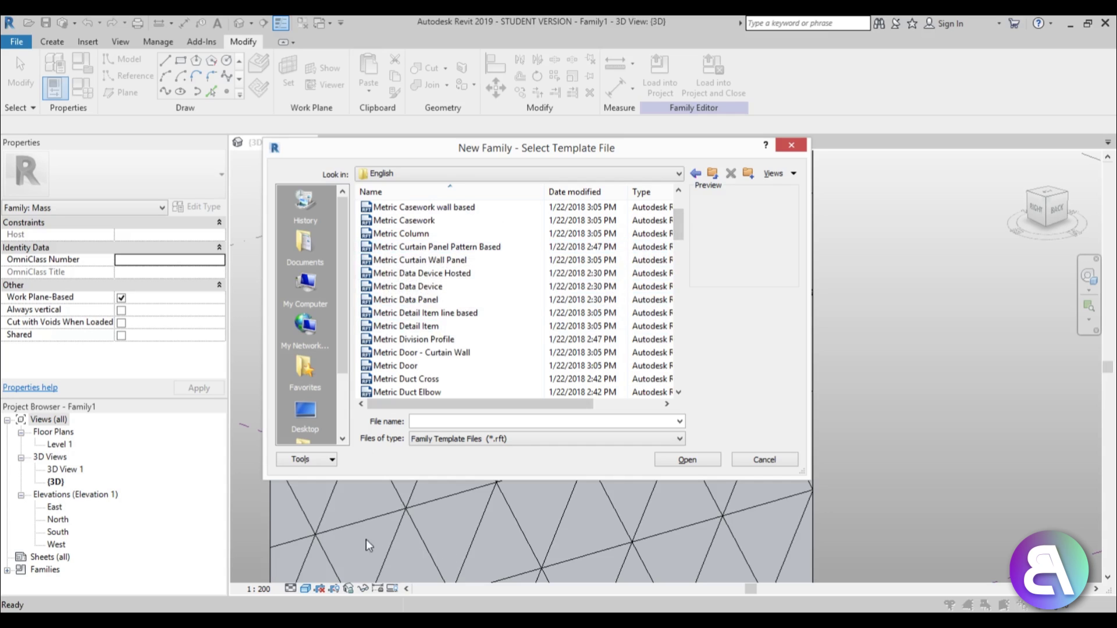
pyautogui.doubleClick(406, 247)
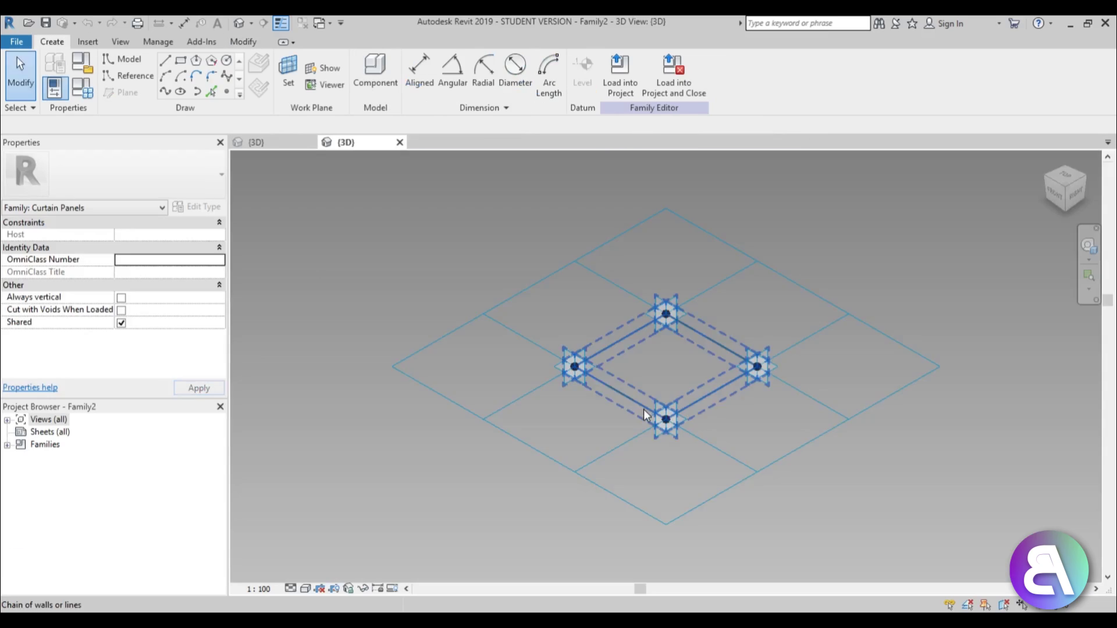
# - Change the tile pattern grid of the curtain panel family from Rectangle to Triangle (flat)
pyautogui.click(603, 490)
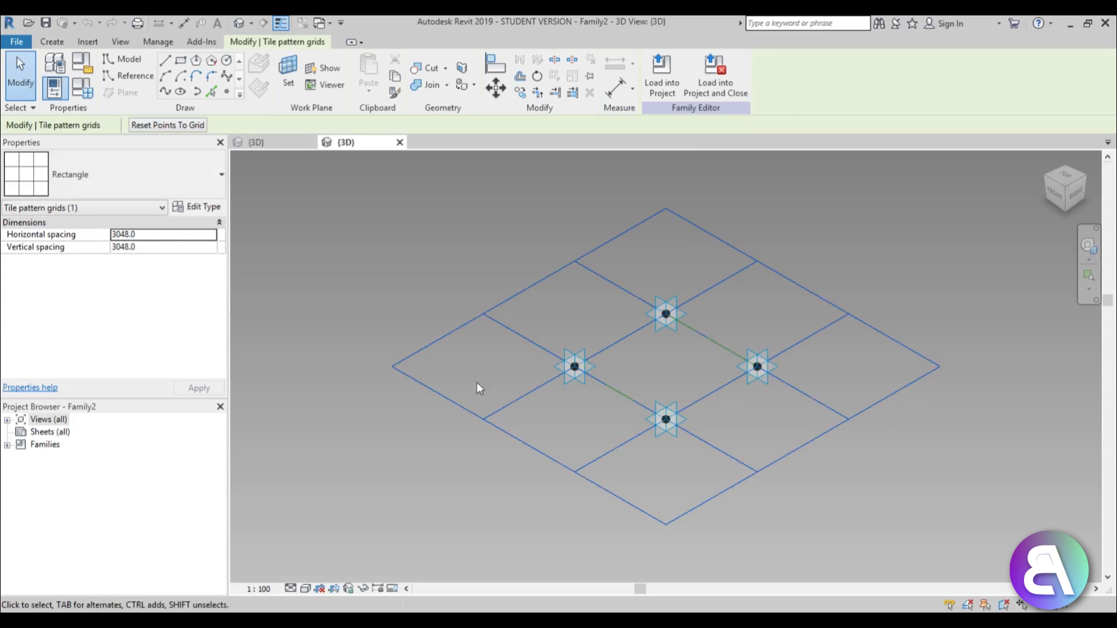
pyautogui.click(71, 181)
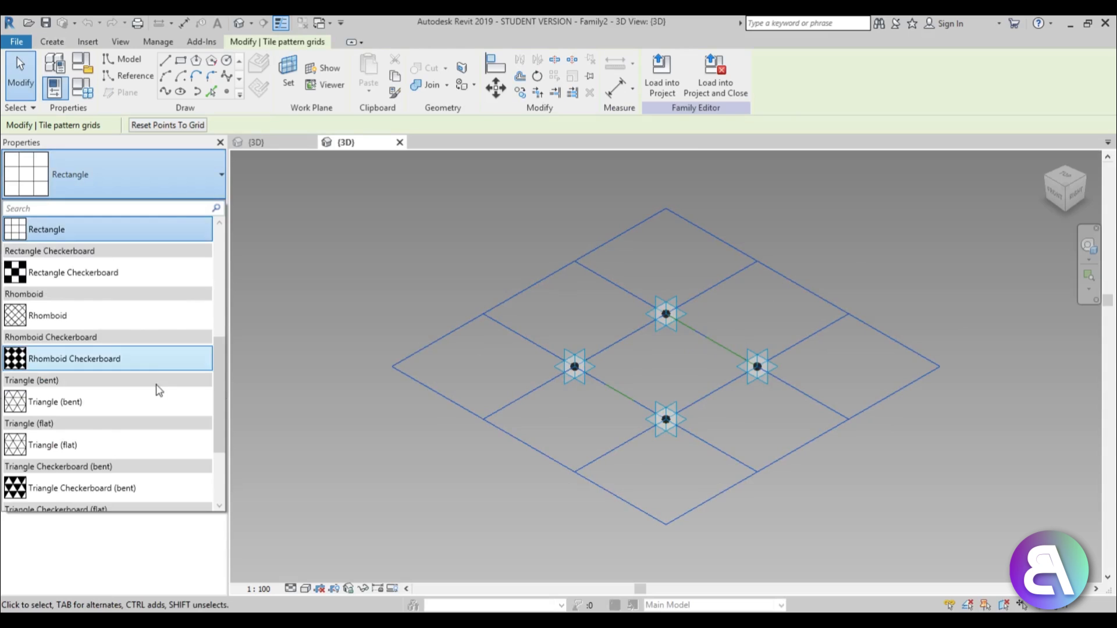
pyautogui.scroll(-2, 155, 407)
pyautogui.click(55, 380)
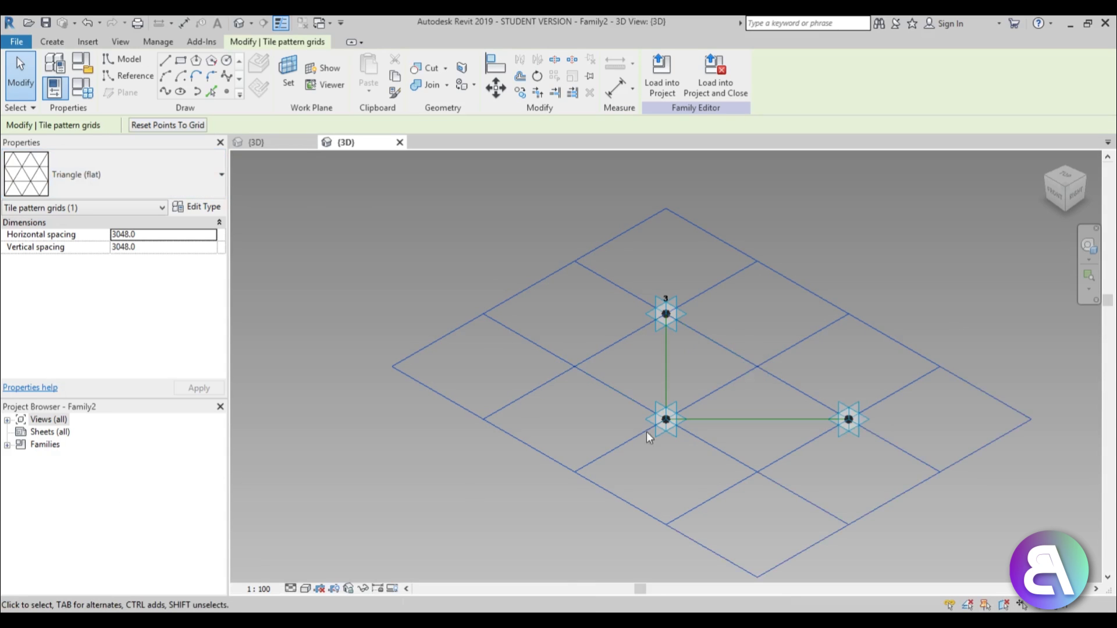
pyautogui.scroll(-2, 665, 379)
pyautogui.keyDown('shift'); pyautogui.moveTo(715, 527); pyautogui.dragTo(692, 483, button='middle'); pyautogui.keyUp('shift')
pyautogui.scroll(3, 699, 454)
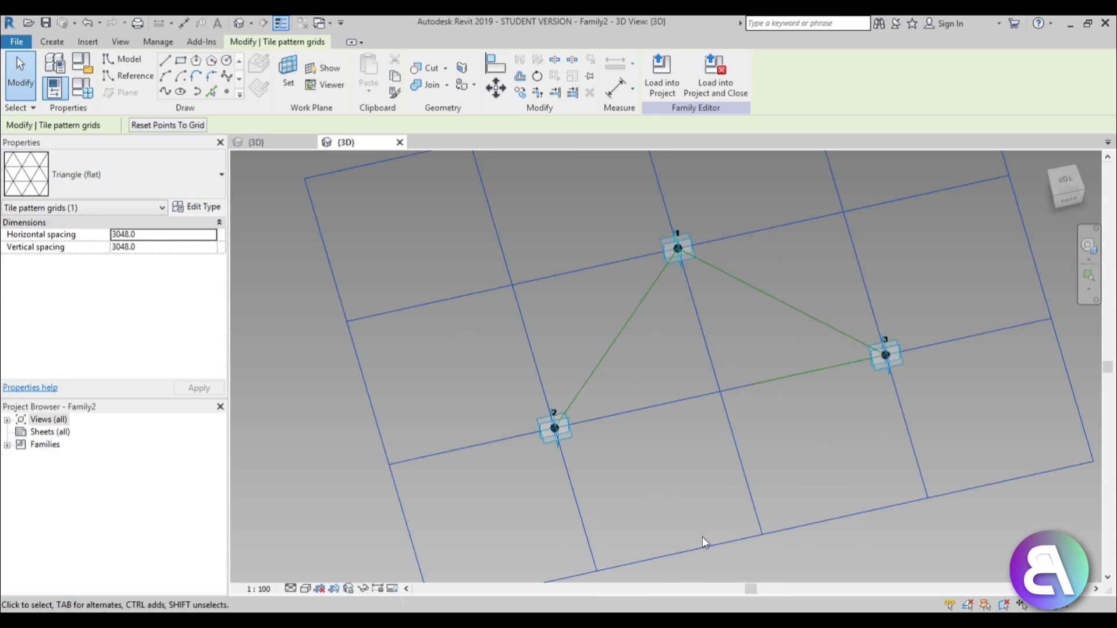
pyautogui.scroll(-3, 683, 444)
pyautogui.keyDown('shift'); pyautogui.moveTo(683, 444); pyautogui.dragTo(673, 417, button='middle'); pyautogui.keyUp('shift')
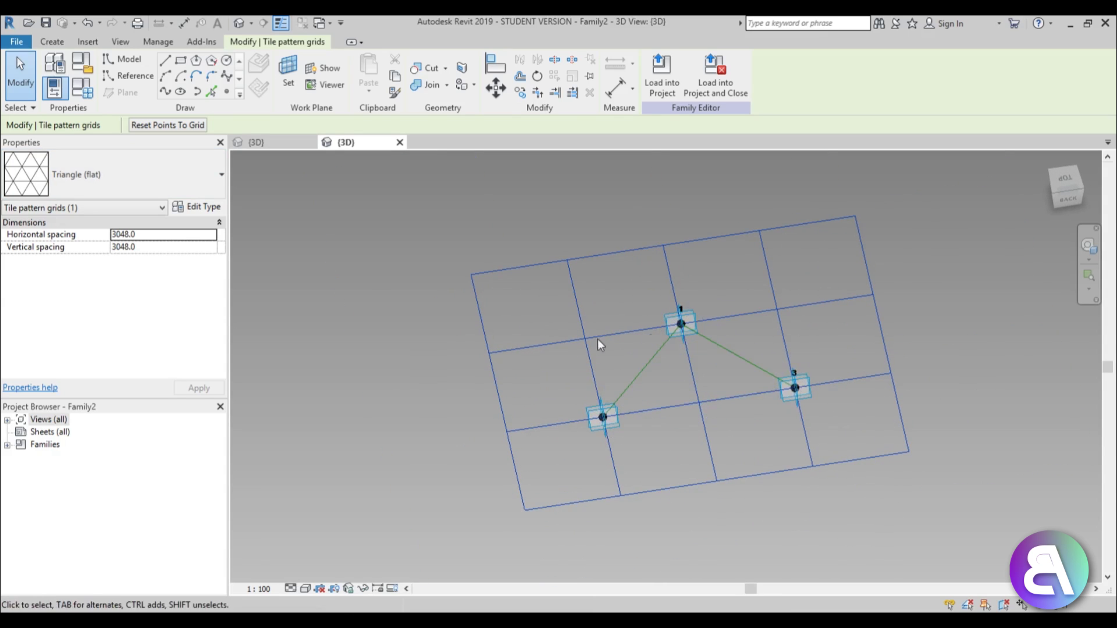
# - Set the panel family's project length units to meters with 2 decimal places
pyautogui.click(153, 234)
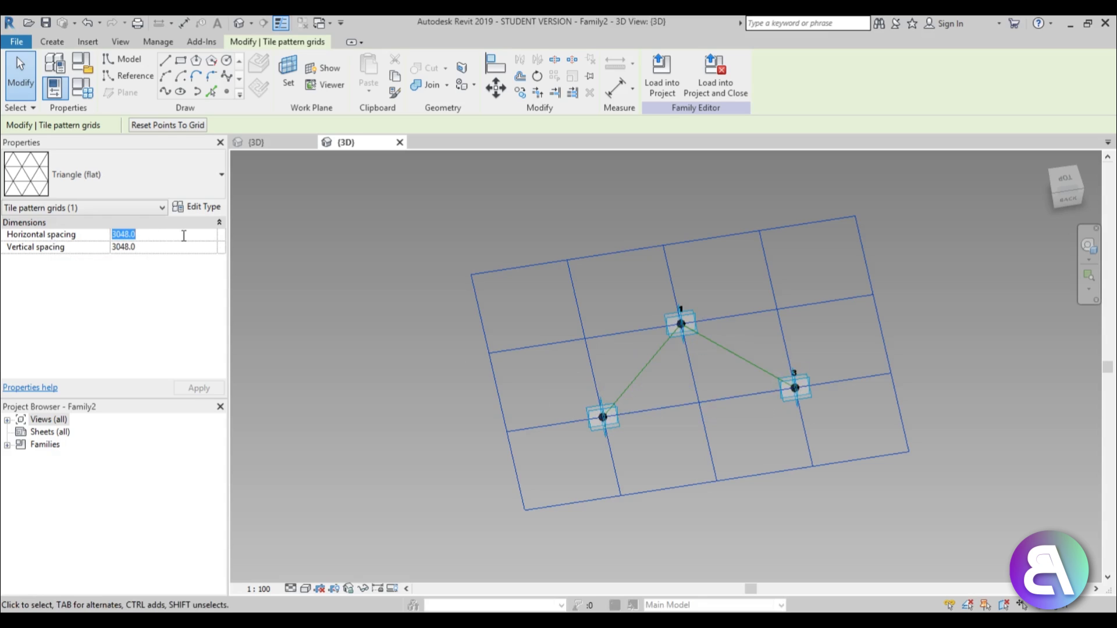
pyautogui.click(260, 299)
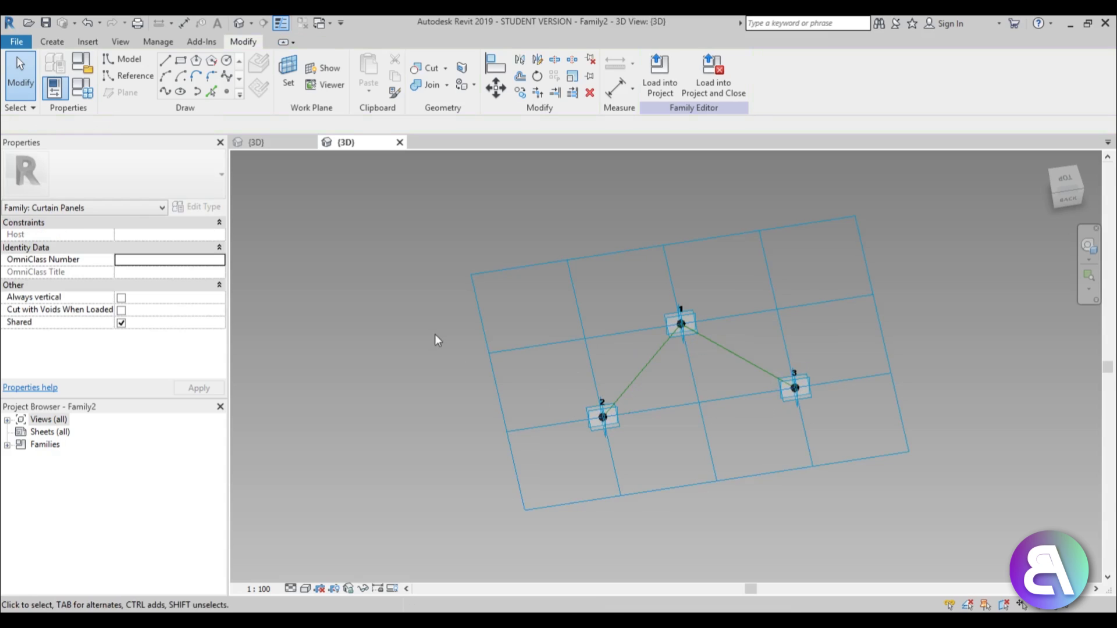
pyautogui.scroll(1, 648, 415)
pyautogui.moveTo(648, 416); pyautogui.dragTo(632, 375, button='middle')
pyautogui.press('u')
pyautogui.press('n')
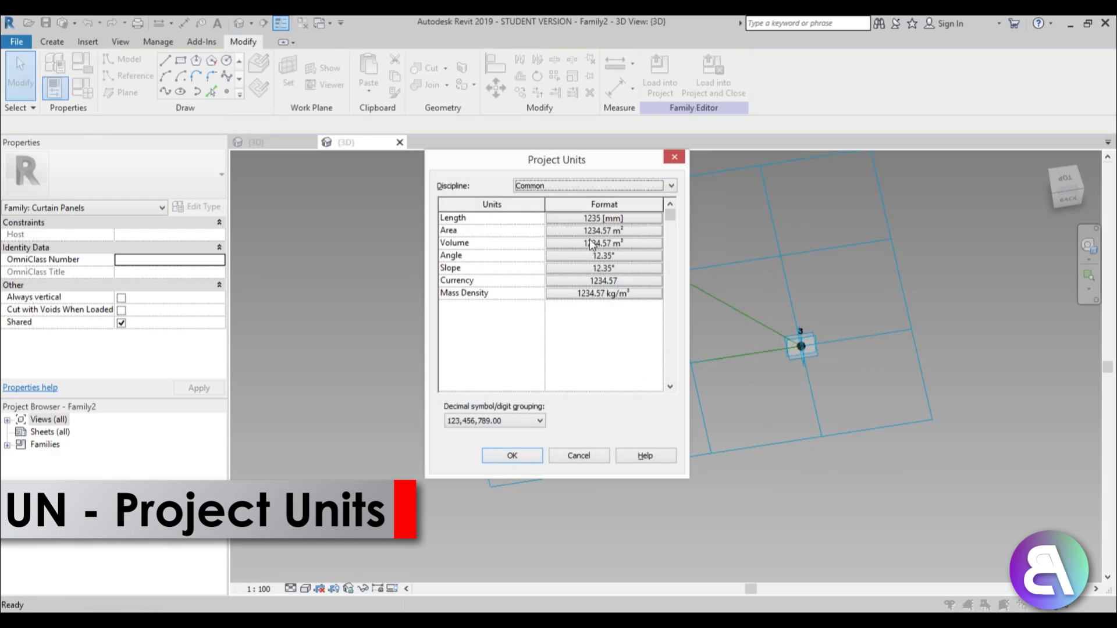
pyautogui.click(603, 219)
pyautogui.click(550, 243)
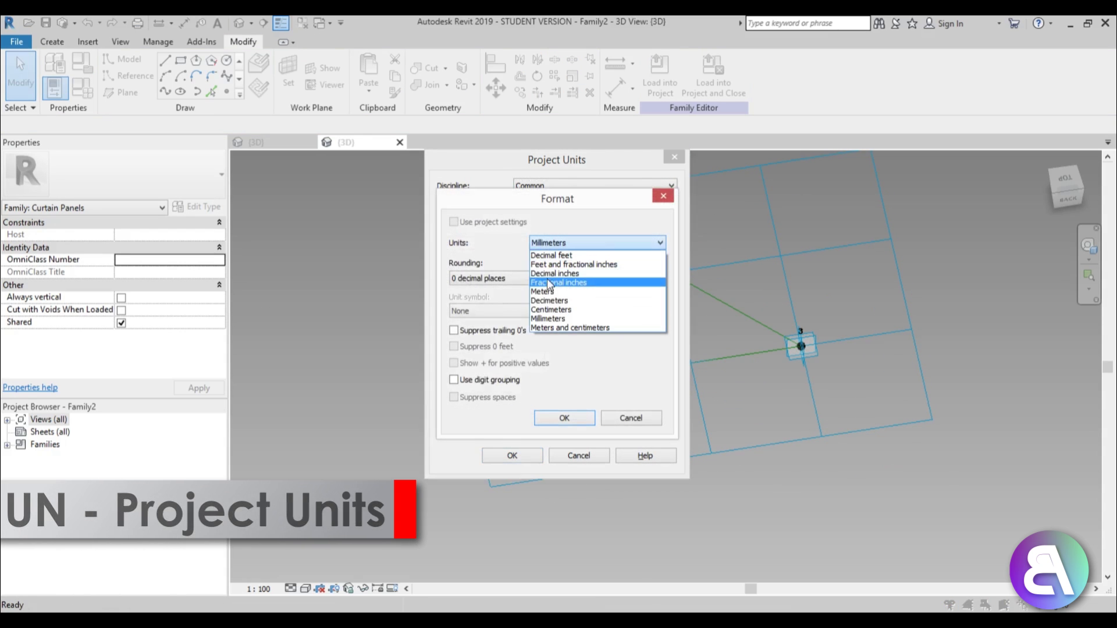
pyautogui.click(542, 292)
pyautogui.click(494, 278)
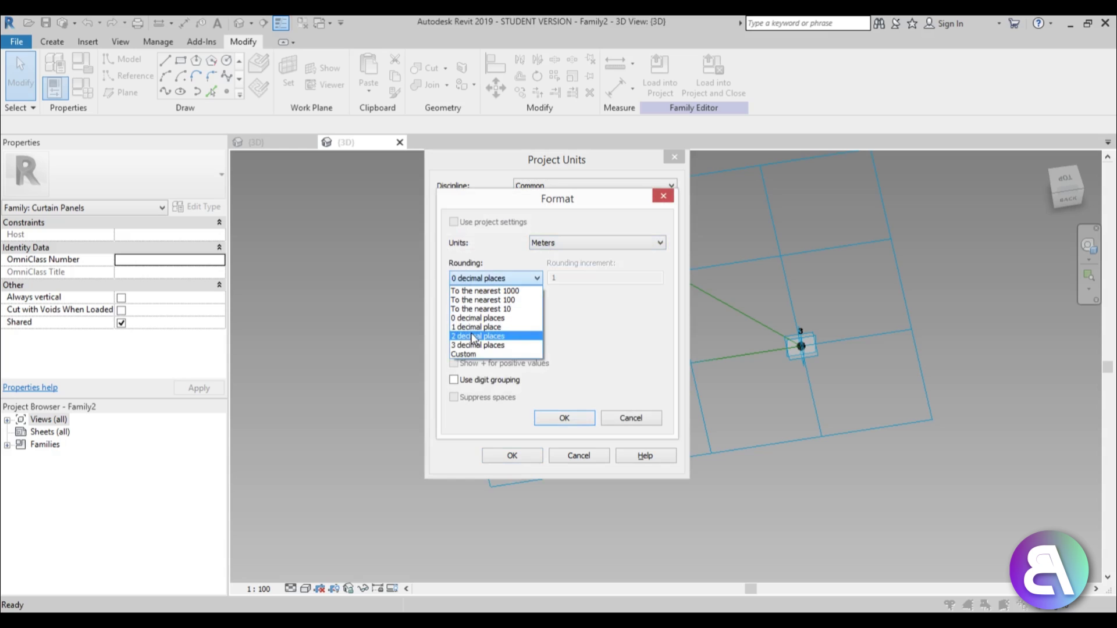
pyautogui.click(473, 336)
pyautogui.click(585, 417)
pyautogui.click(533, 455)
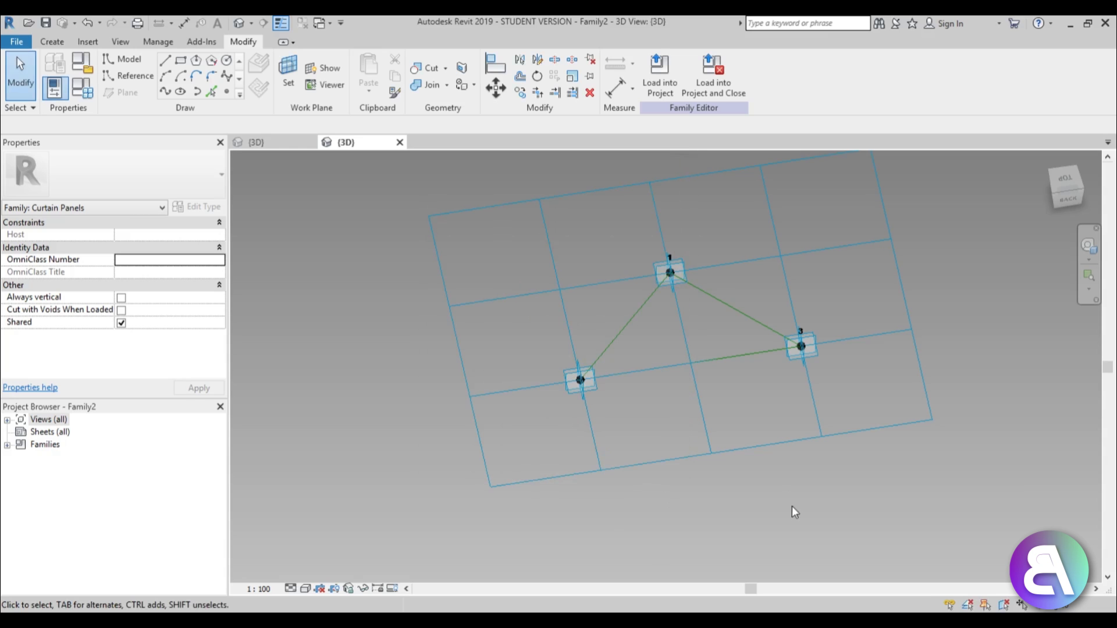
# - Set the tile pattern grid's vertical spacing to 2.5 and its horizontal spacing to 4.3301, and apply them
pyautogui.click(560, 479)
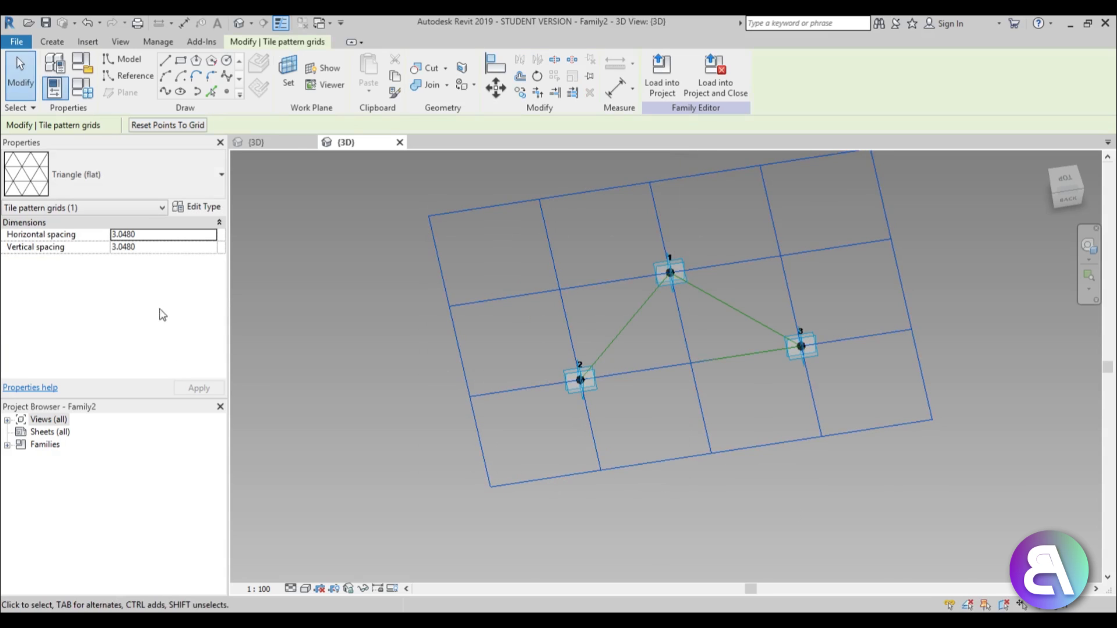
pyautogui.click(165, 235)
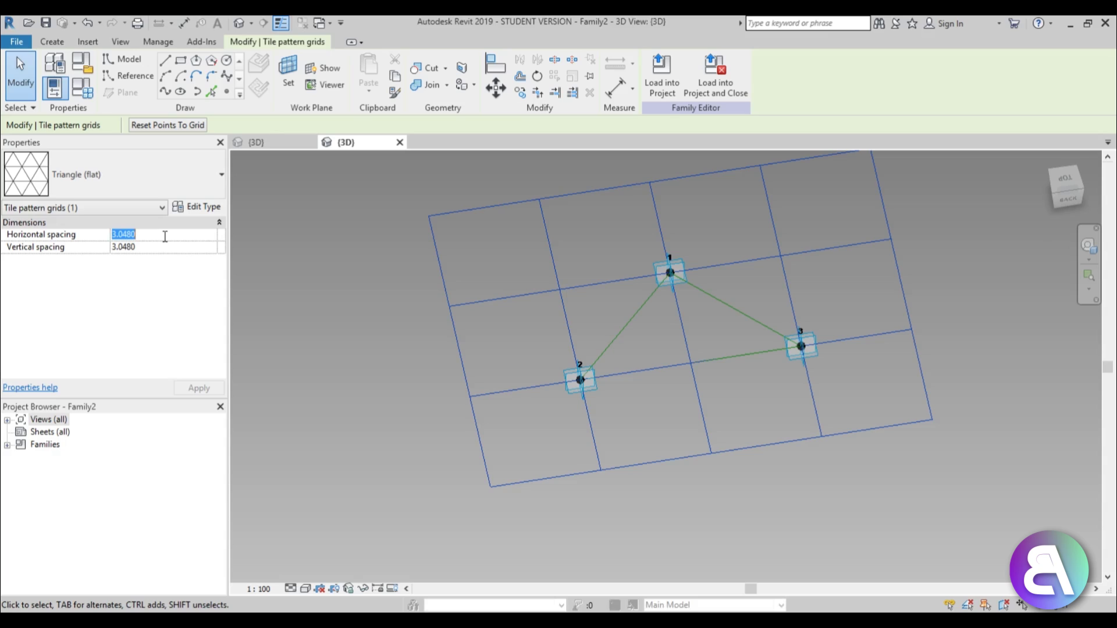
pyautogui.click(162, 247)
pyautogui.write('2.5')
pyautogui.click(157, 234)
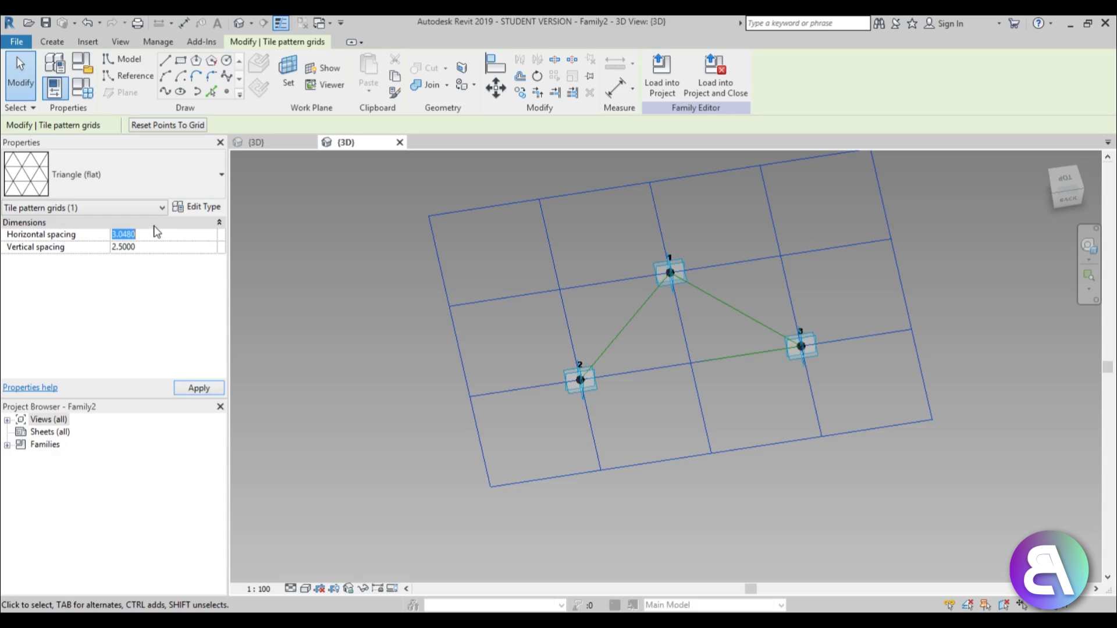
pyautogui.click(193, 387)
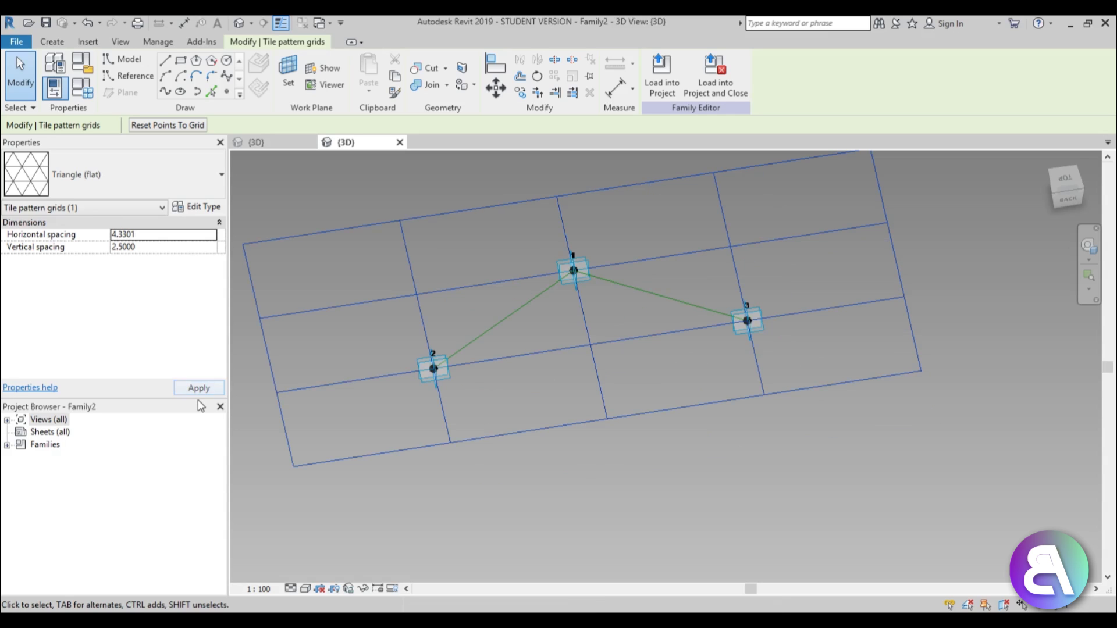
# - Set the tile pattern grid's horizontal spacing to 2.5 and its vertical spacing to 4.3301, and apply them
pyautogui.click(156, 235)
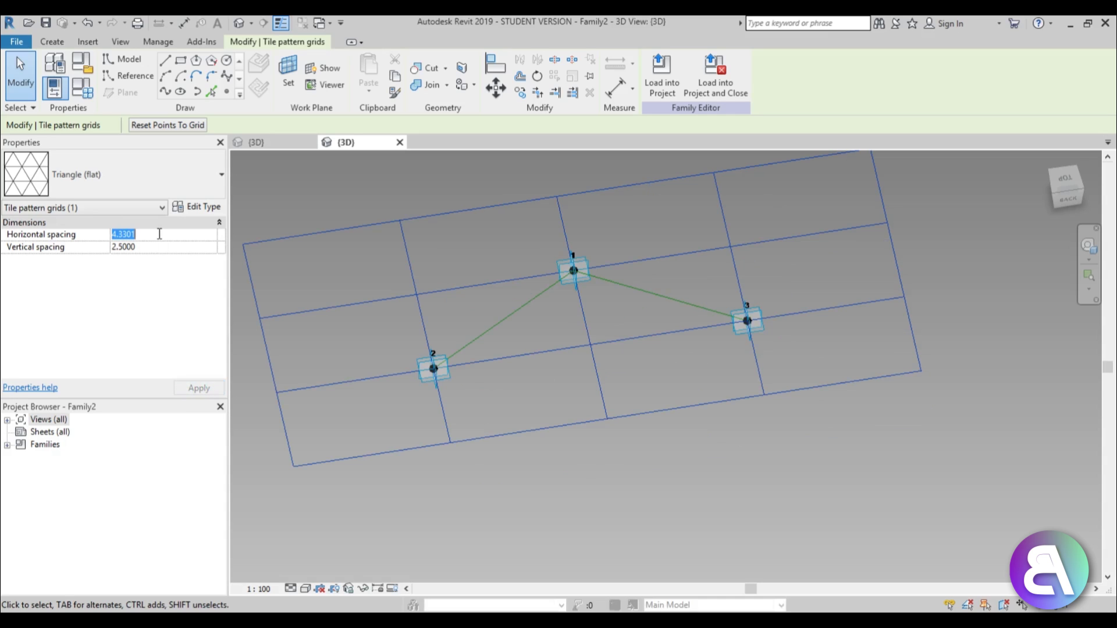
pyautogui.write('25')
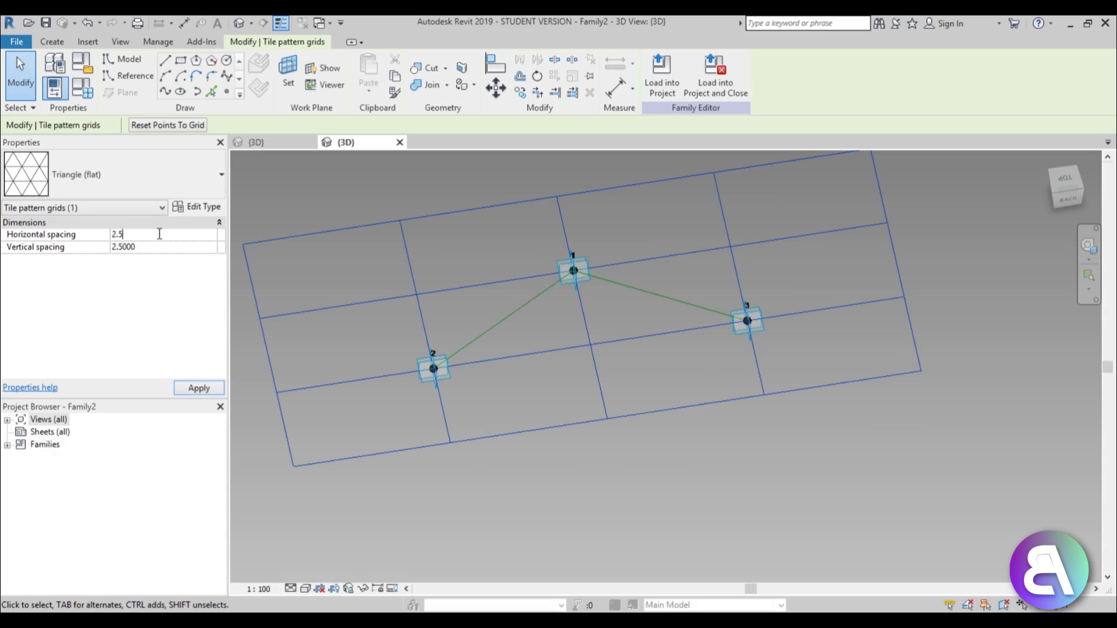
pyautogui.click(155, 248)
pyautogui.click(199, 388)
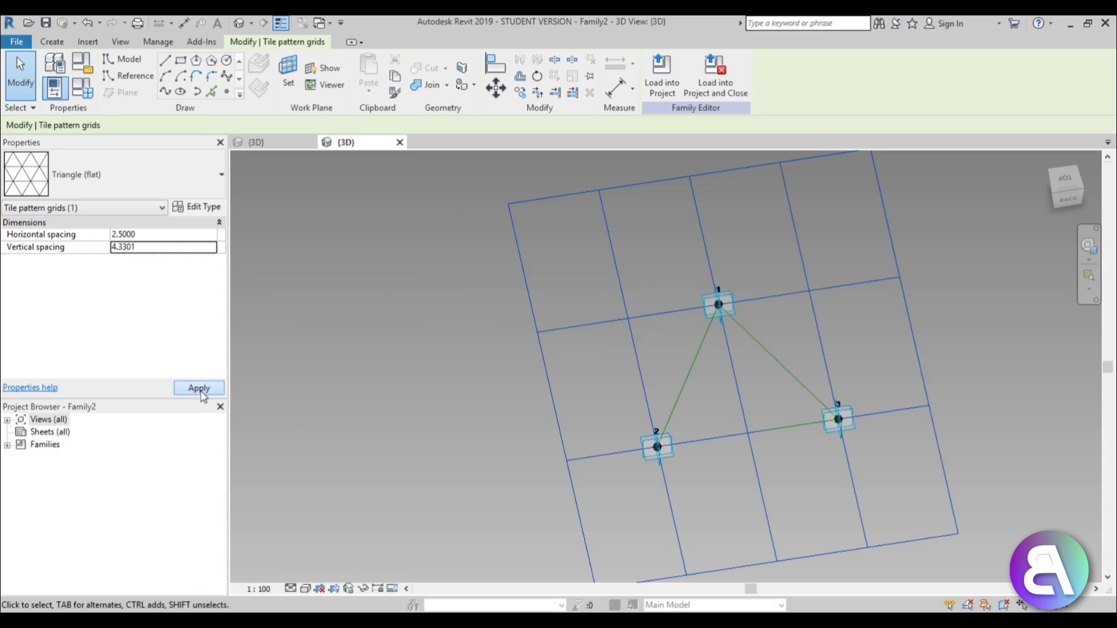
pyautogui.keyDown('shift'); pyautogui.moveTo(738, 322); pyautogui.dragTo(775, 339, button='middle'); pyautogui.keyUp('shift')
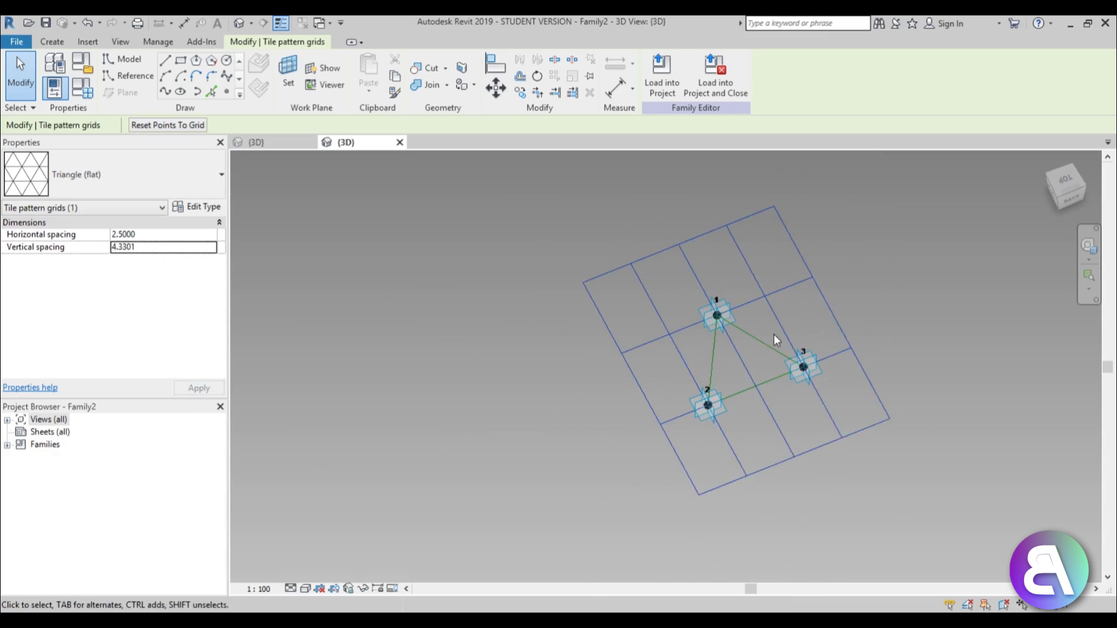
# - Place reference points with Draw on Face at the midpoints of the triangle's three reference-line sides
pyautogui.scroll(5, 767, 346)
pyautogui.keyDown('shift'); pyautogui.moveTo(739, 404); pyautogui.dragTo(727, 249, button='middle'); pyautogui.keyUp('shift')
pyautogui.scroll(3, 683, 317)
pyautogui.moveTo(612, 479); pyautogui.dragTo(538, 417, button='middle')
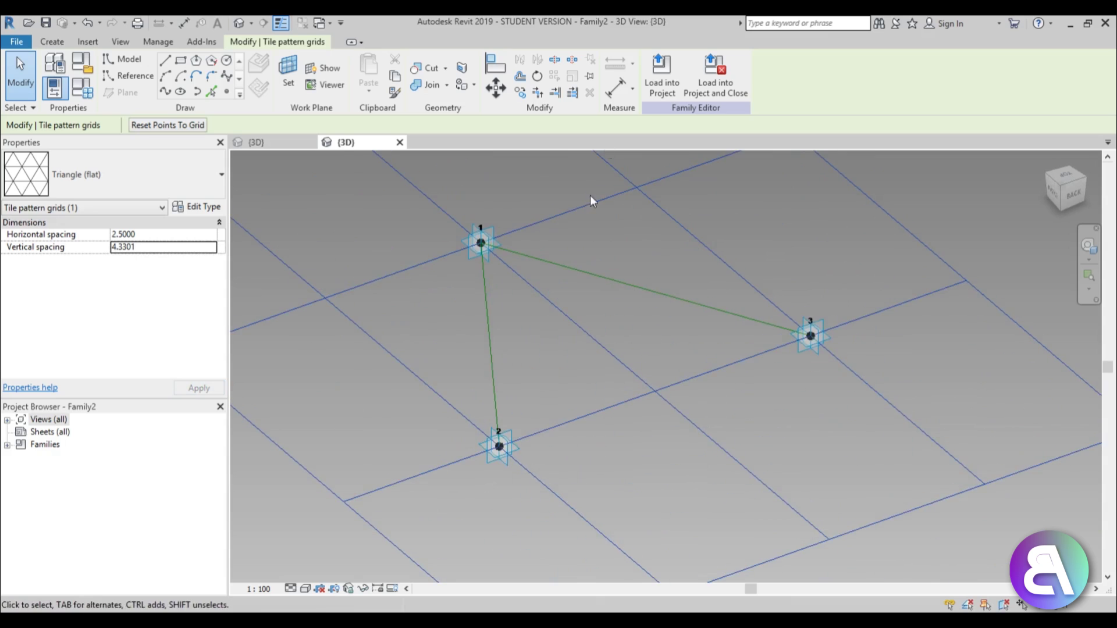
pyautogui.moveTo(591, 198); pyautogui.dragTo(603, 232, button='middle')
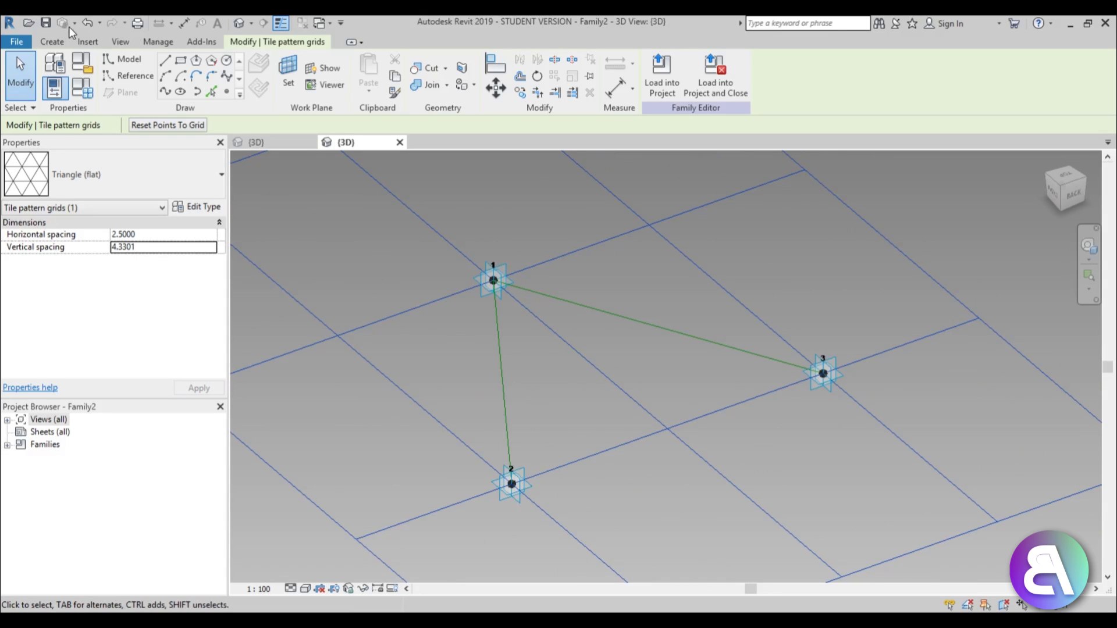
pyautogui.click(57, 42)
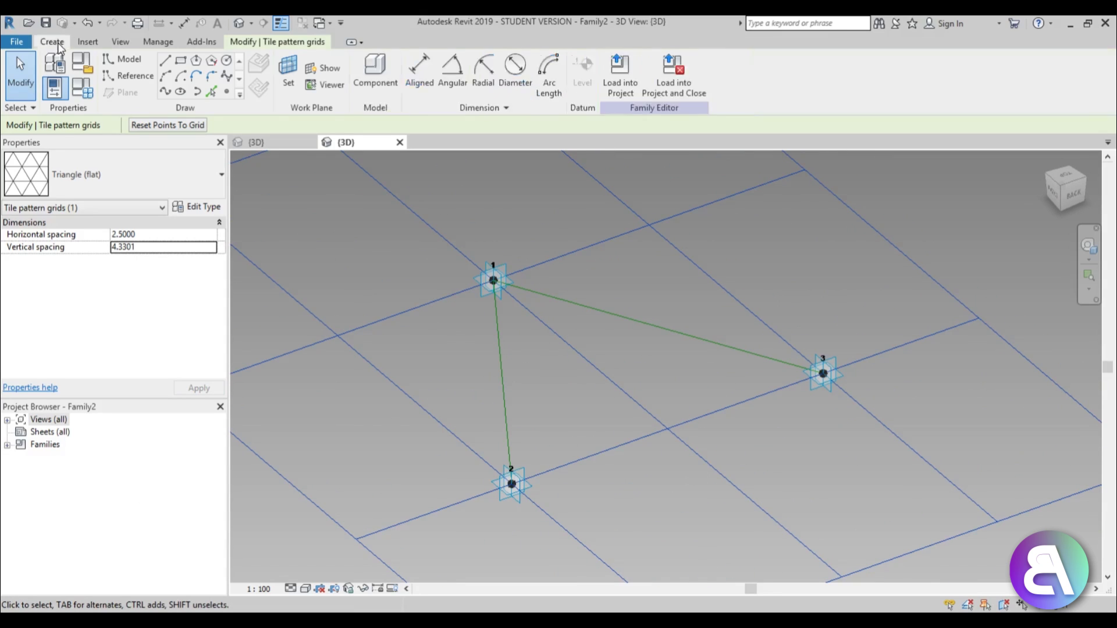
pyautogui.click(227, 92)
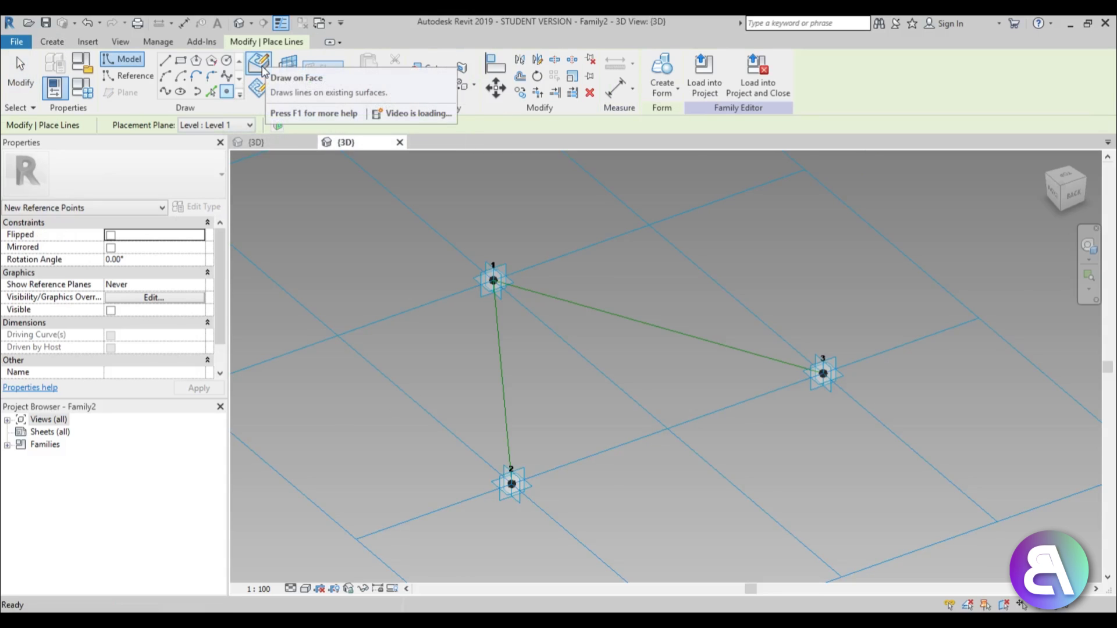
pyautogui.click(260, 64)
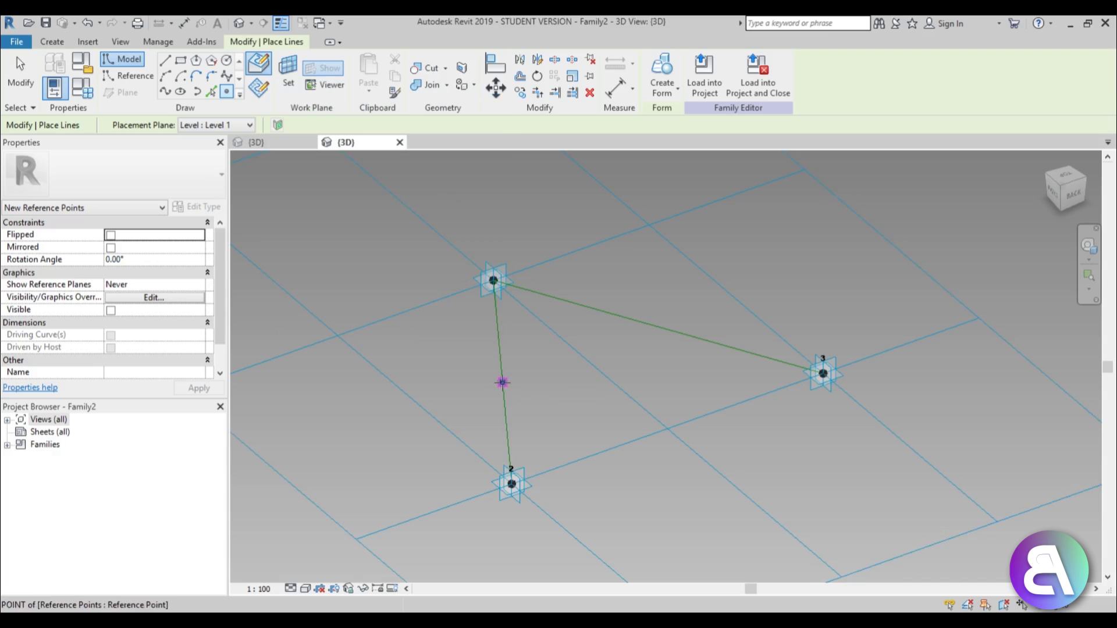
pyautogui.click(502, 383)
pyautogui.click(657, 327)
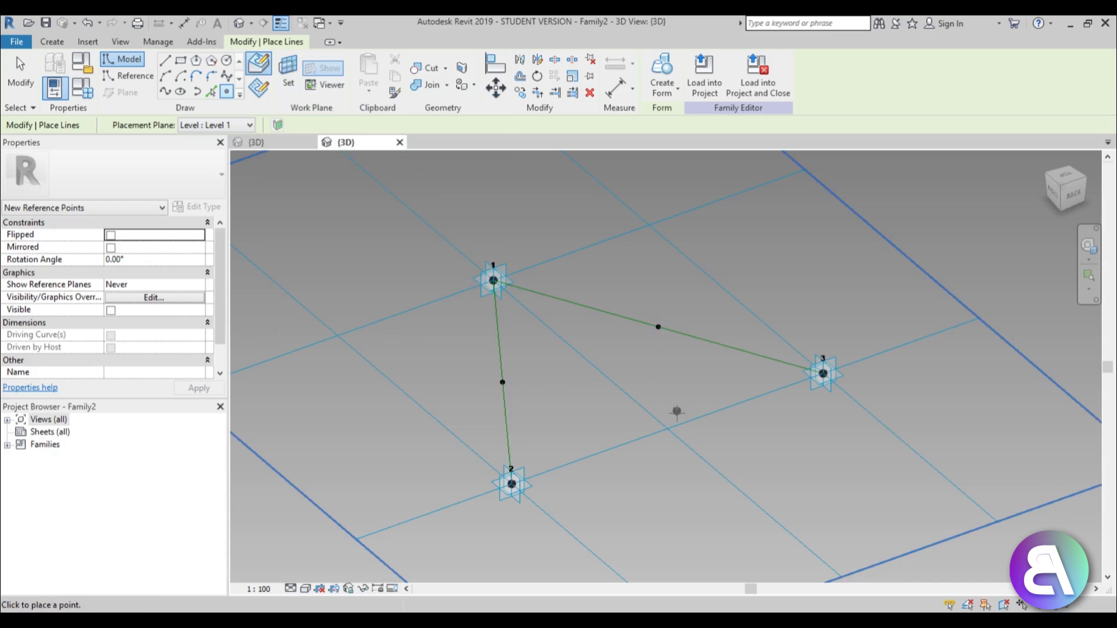
pyautogui.click(667, 428)
pyautogui.press('Escape')
pyautogui.press('Escape')
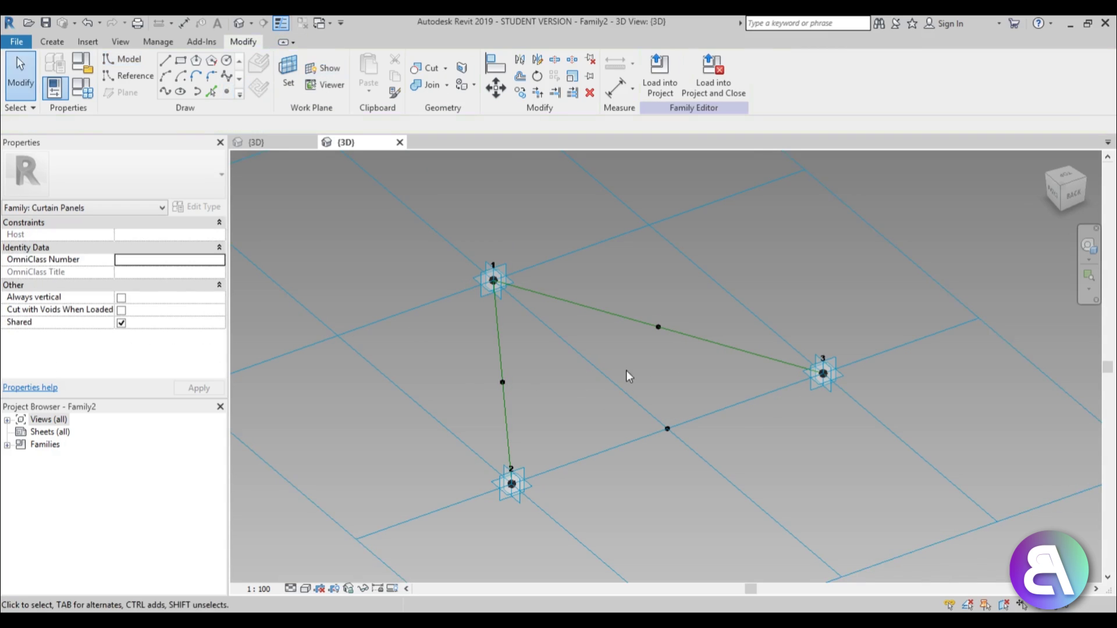
# - Connect the midpoint of side 1-2 to adaptive point 3 with a spline and make it a reference line
pyautogui.keyDown('shift'); pyautogui.moveTo(628, 375); pyautogui.dragTo(566, 367, button='middle'); pyautogui.keyUp('shift')
pyautogui.scroll(3, 566, 368)
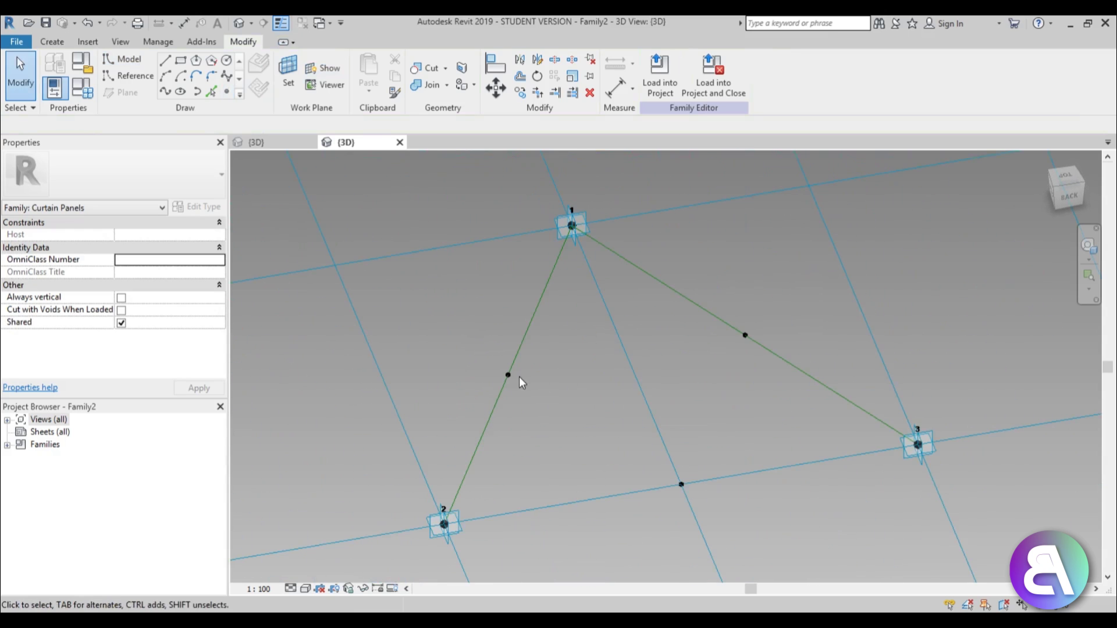
pyautogui.press('Tab')
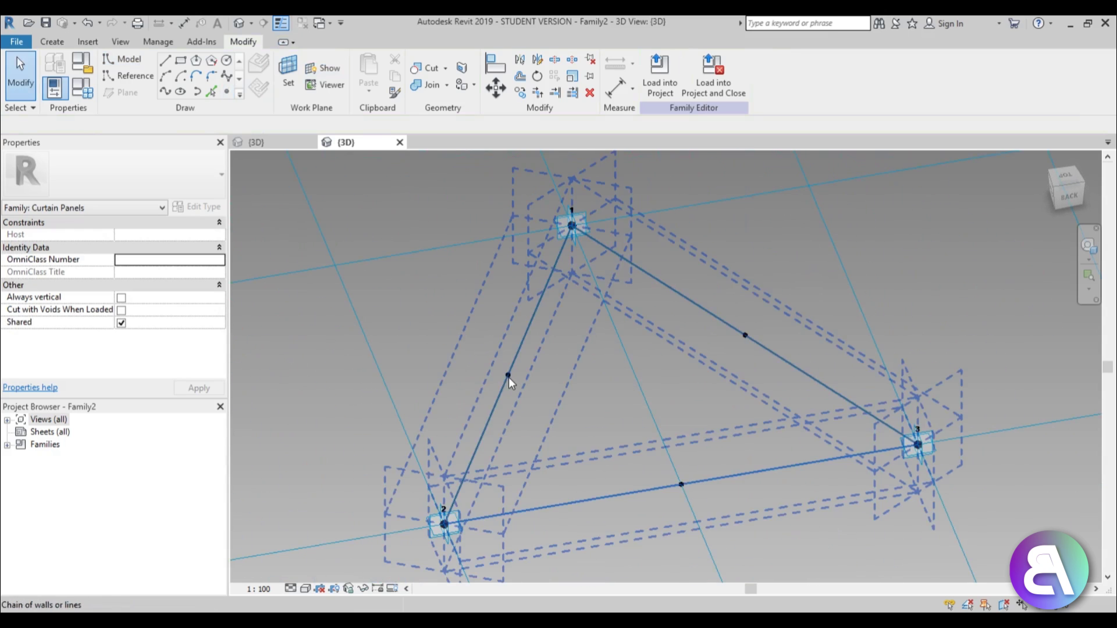
pyautogui.click(512, 374)
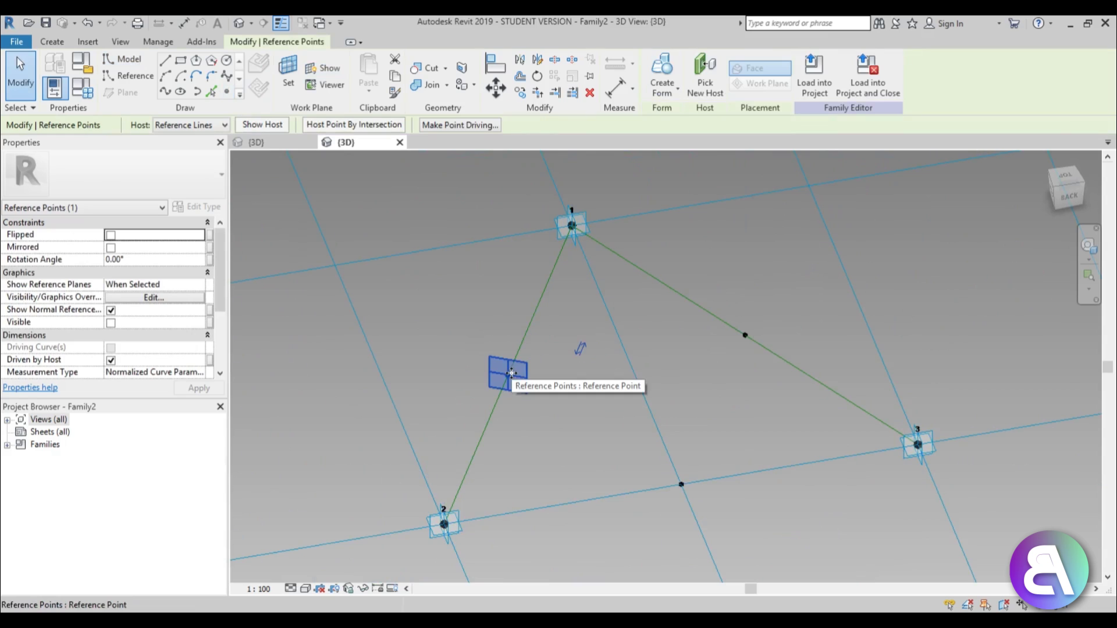
pyautogui.keyDown('ctrl'); pyautogui.click(931, 444); pyautogui.keyUp('ctrl')
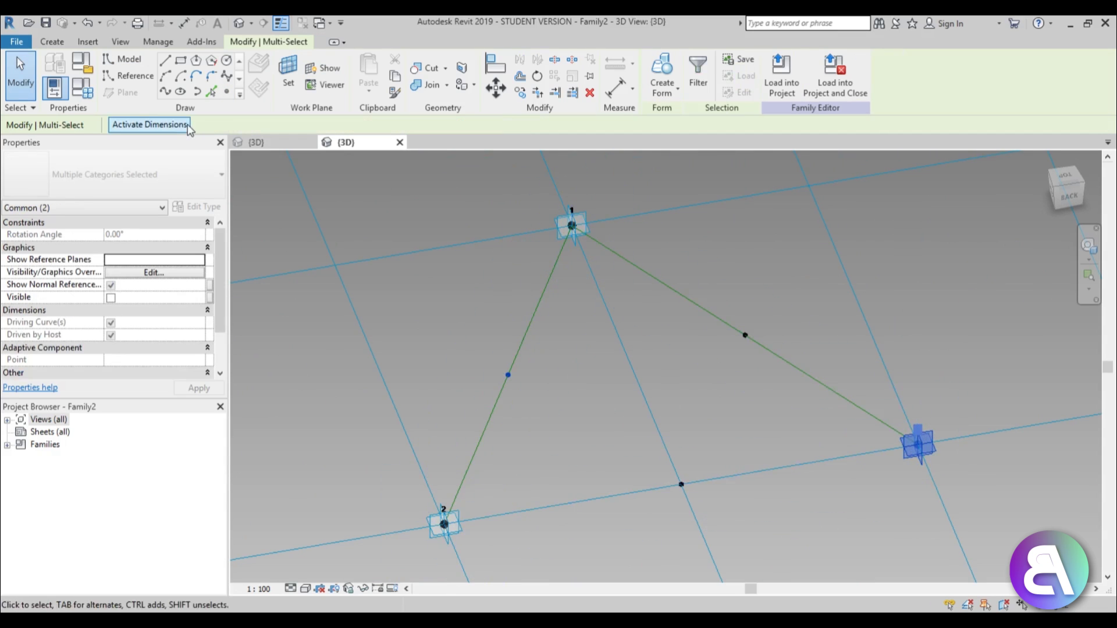
pyautogui.click(167, 96)
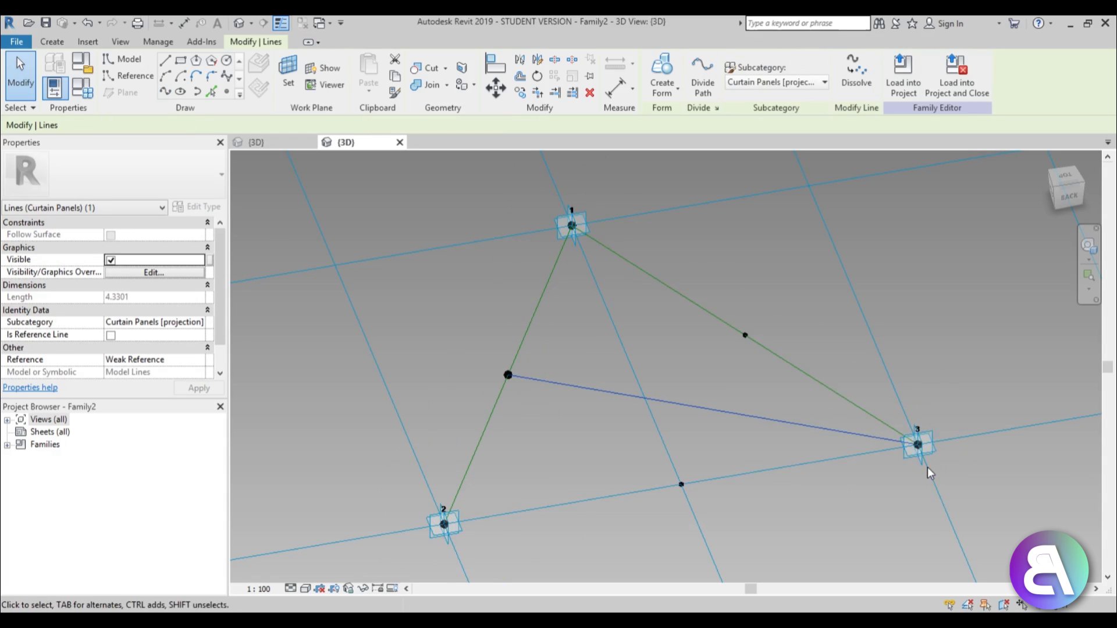
pyautogui.click(111, 336)
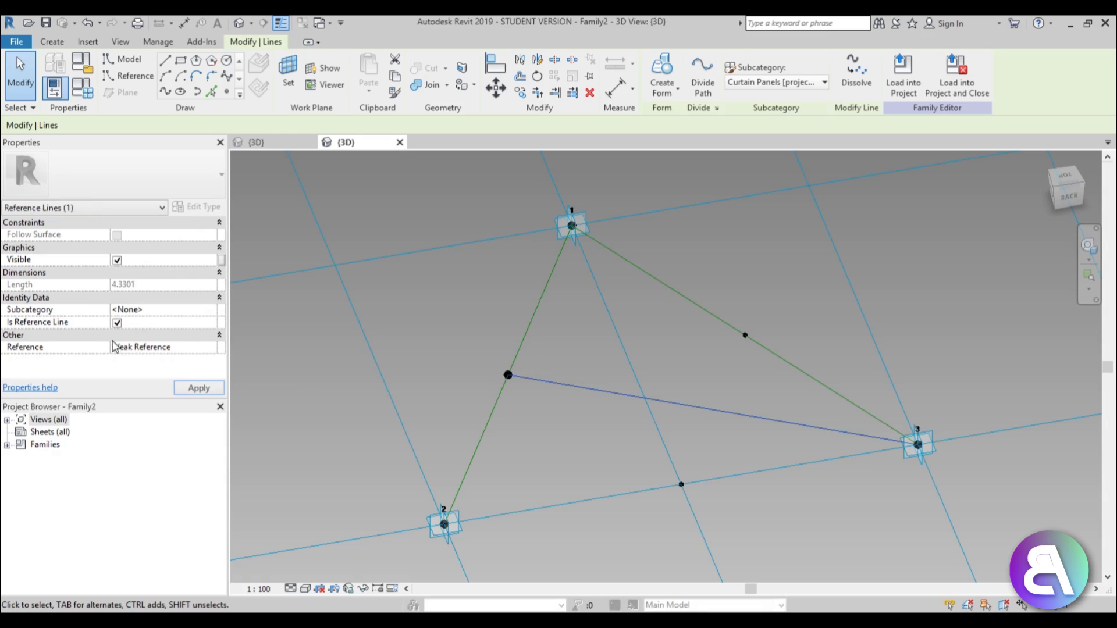
pyautogui.click(546, 457)
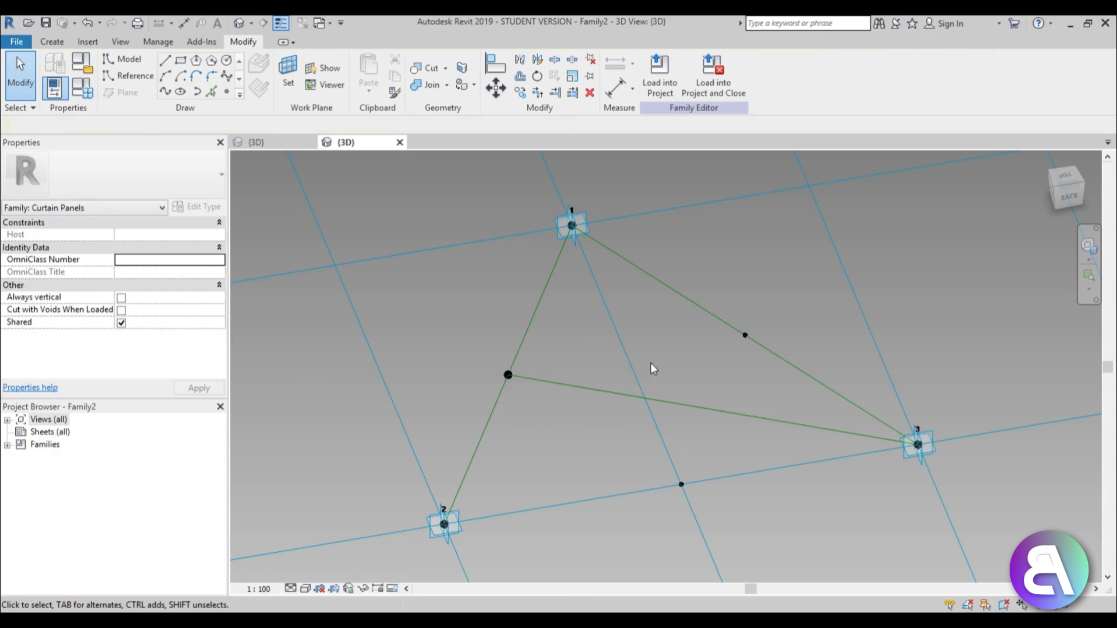
# - Connect the midpoint of side 1-3 to adaptive point 2 with a spline and make it a reference line
pyautogui.click(745, 336)
pyautogui.keyDown('ctrl'); pyautogui.click(445, 525); pyautogui.keyUp('ctrl')
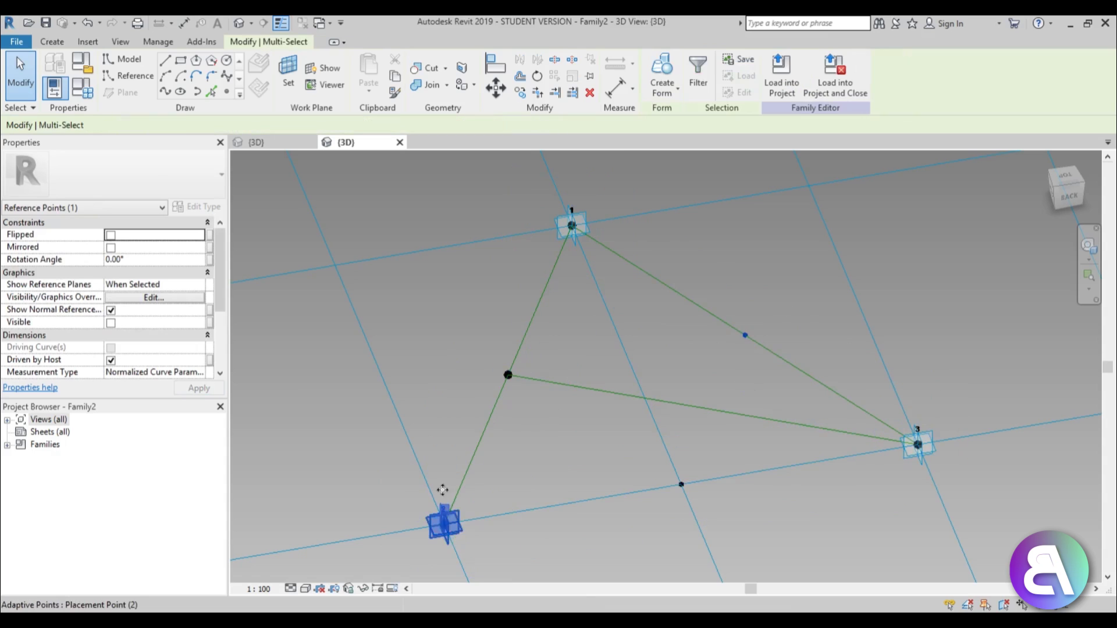
pyautogui.click(167, 91)
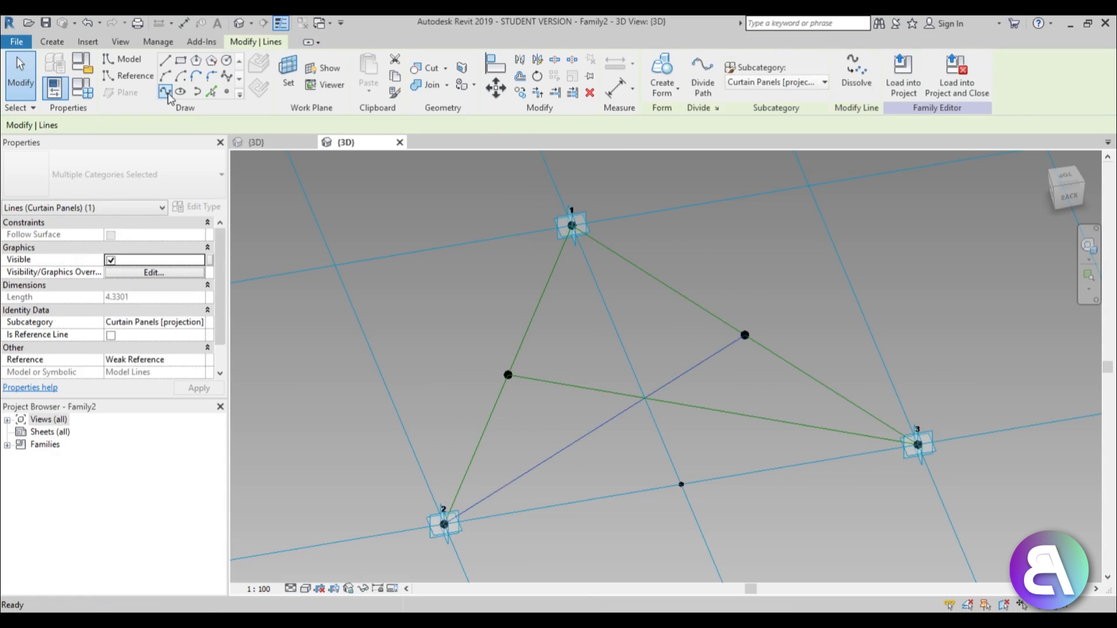
pyautogui.click(110, 336)
pyautogui.press('Escape')
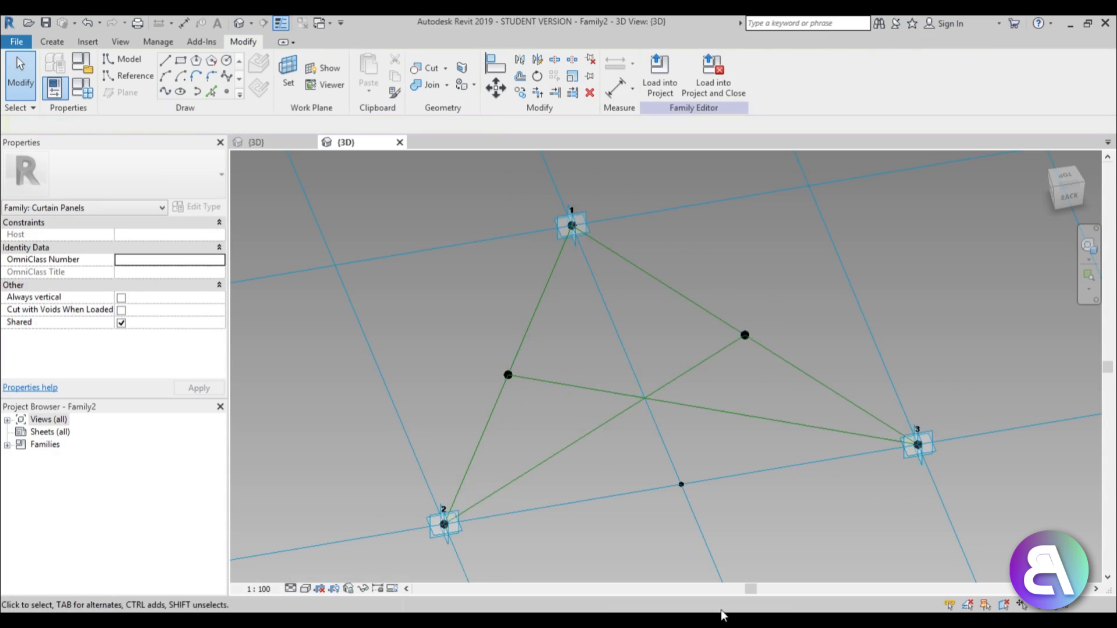
# - Connect the midpoint of side 2-3 to adaptive point 1 with a spline and make it a reference line
pyautogui.click(682, 486)
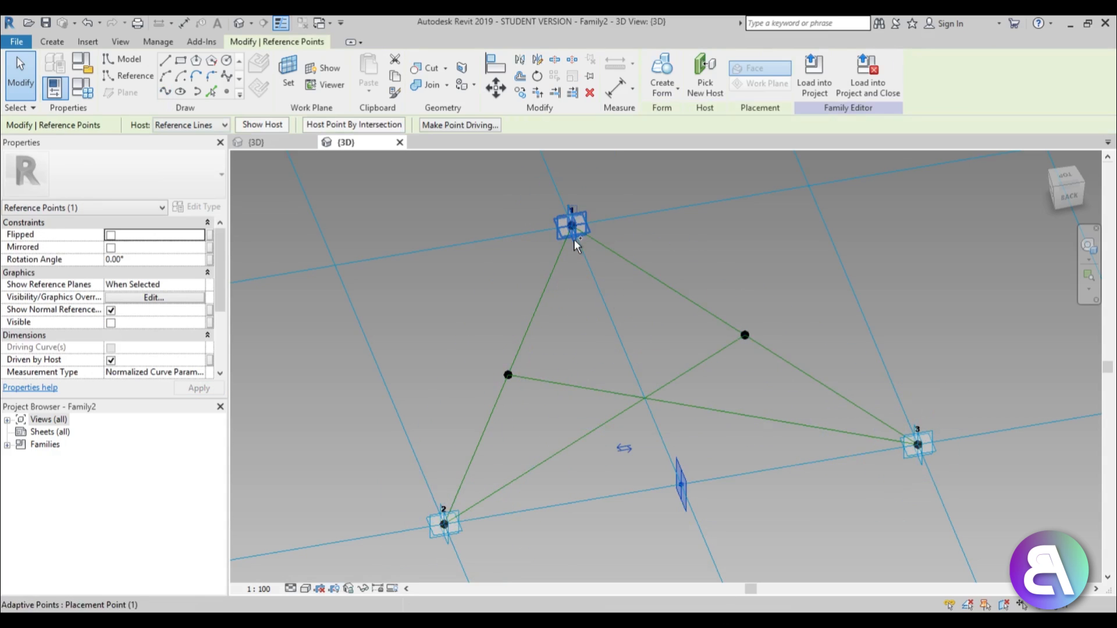
pyautogui.keyDown('ctrl'); pyautogui.click(573, 227); pyautogui.keyUp('ctrl')
pyautogui.click(165, 92)
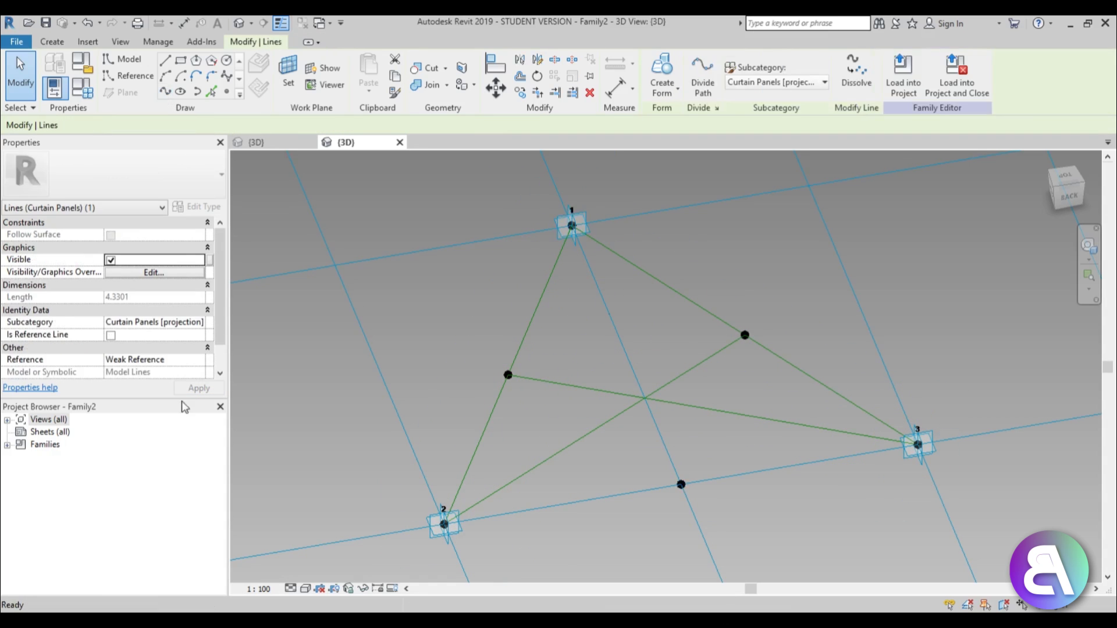
pyautogui.click(111, 336)
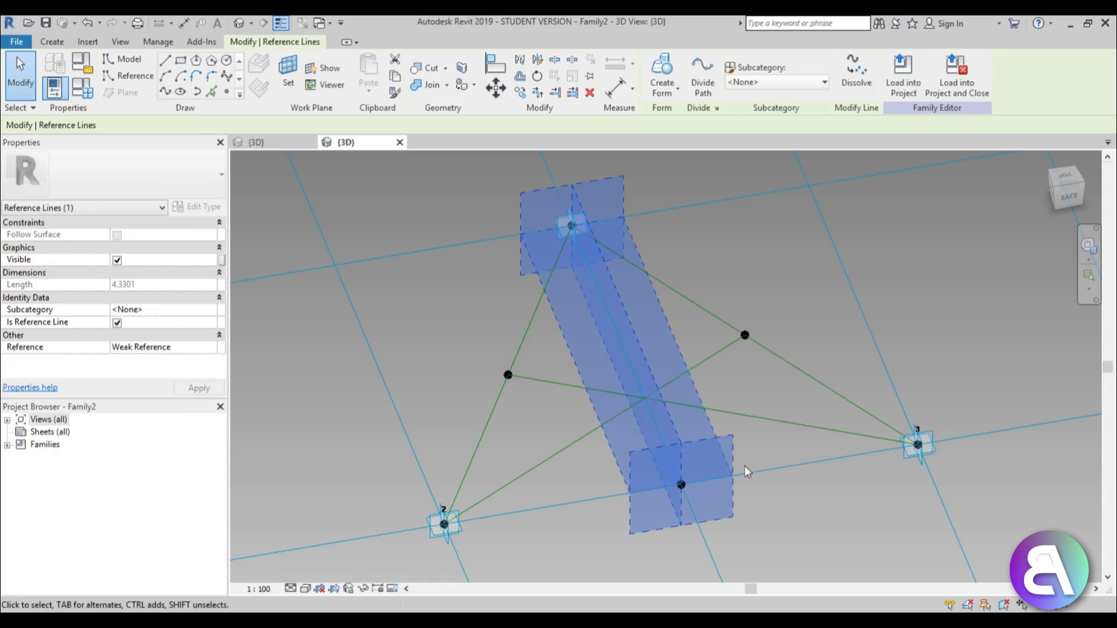
pyautogui.click(800, 508)
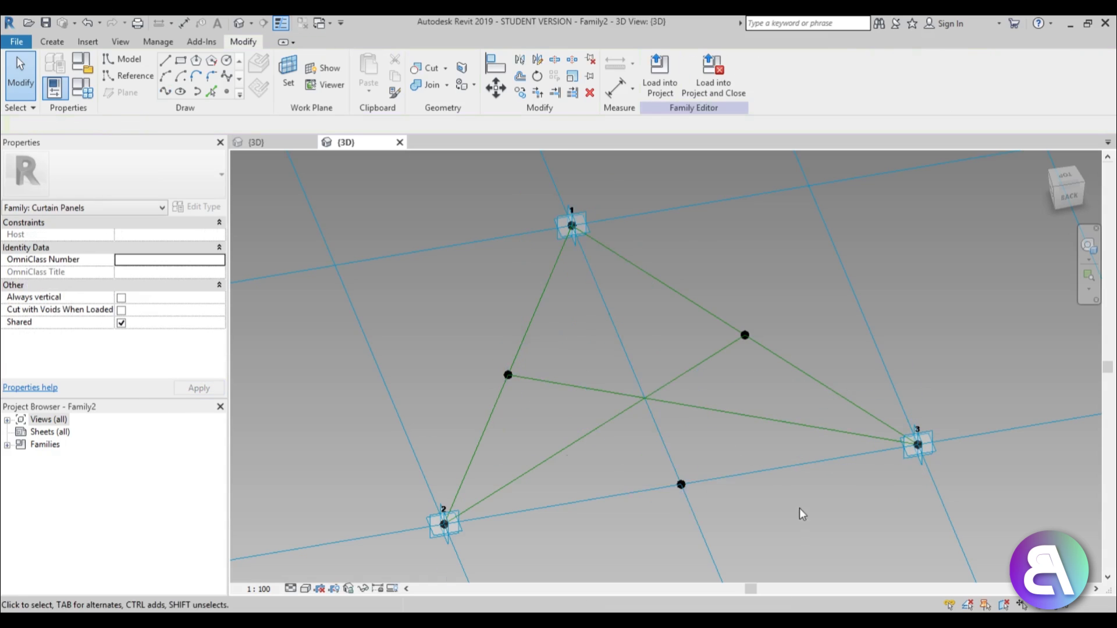
# - Turn off Thin Lines and check the median reference line from point 1 where it crosses the triangle's centre
pyautogui.click(281, 24)
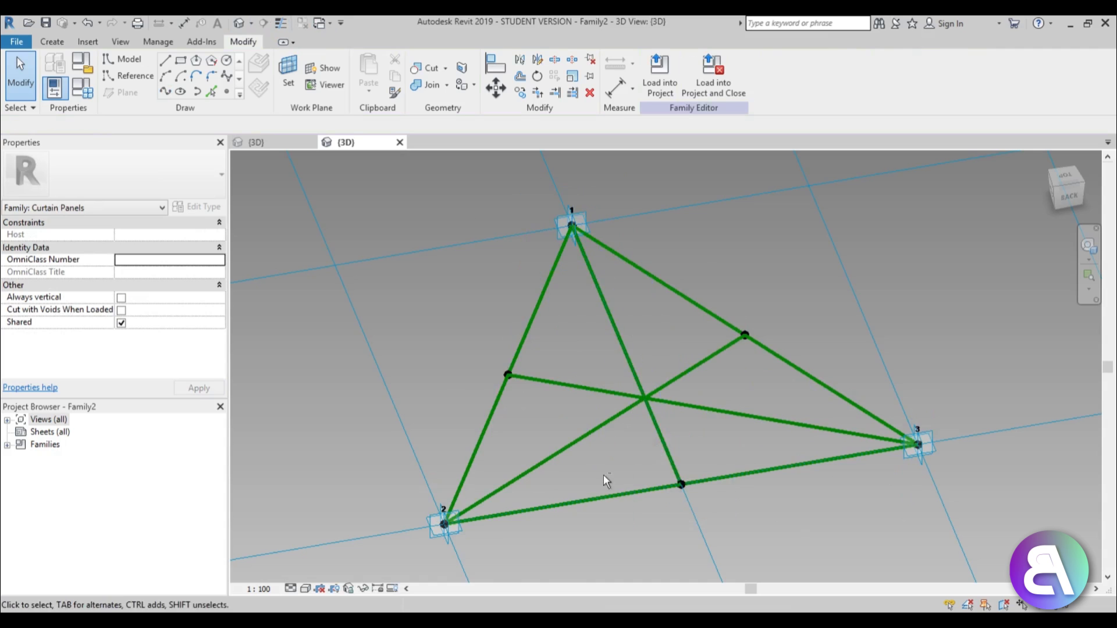
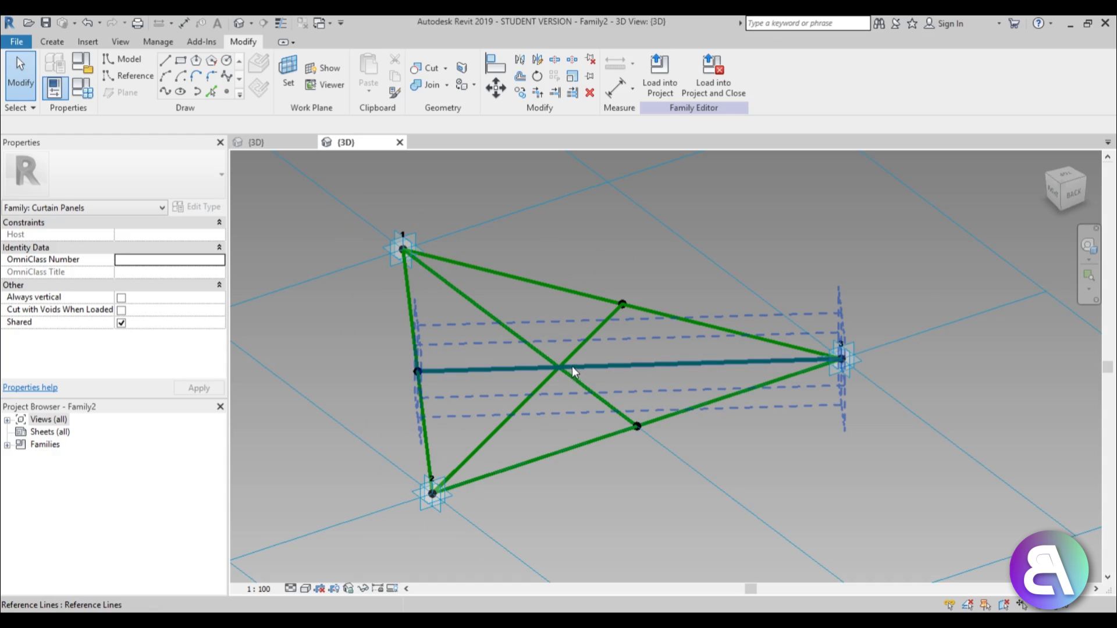
pyautogui.scroll(3, 571, 366)
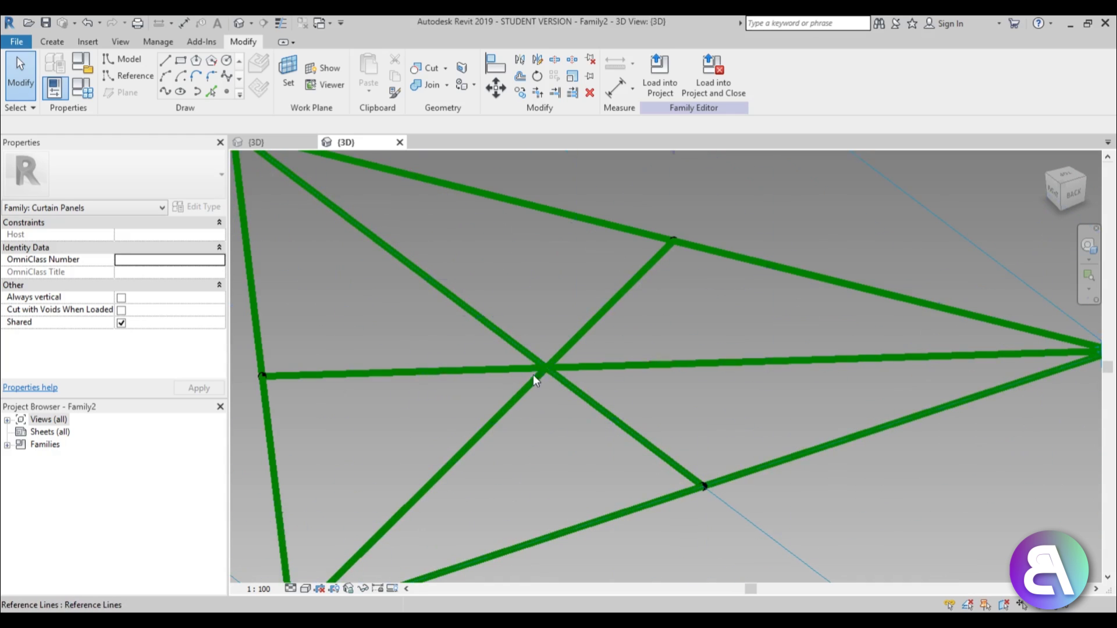
pyautogui.scroll(-4, 561, 410)
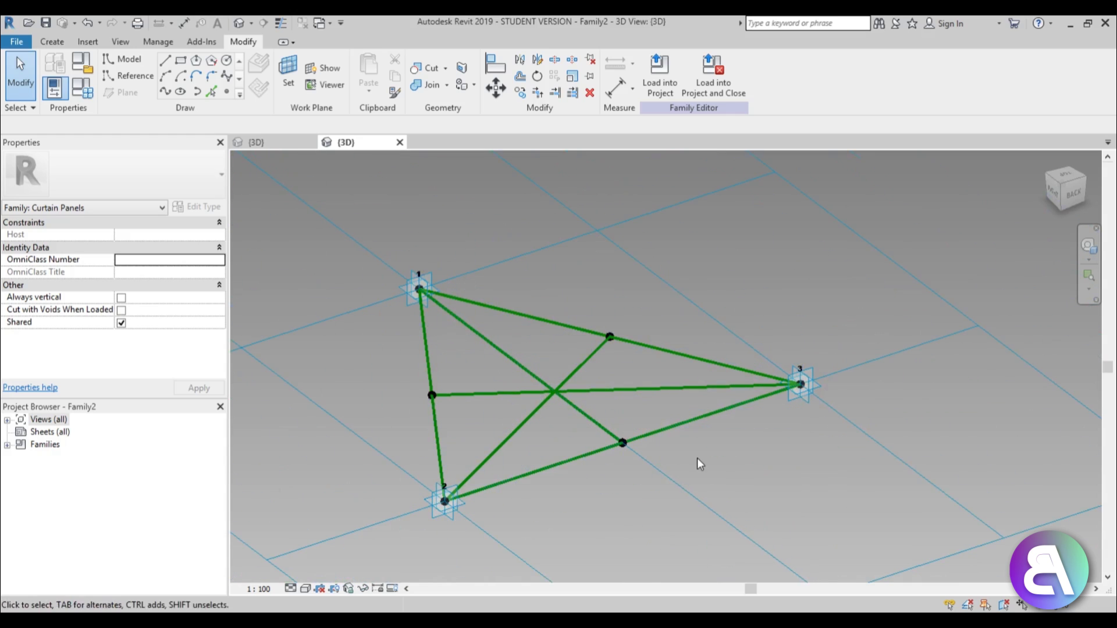
pyautogui.click(590, 418)
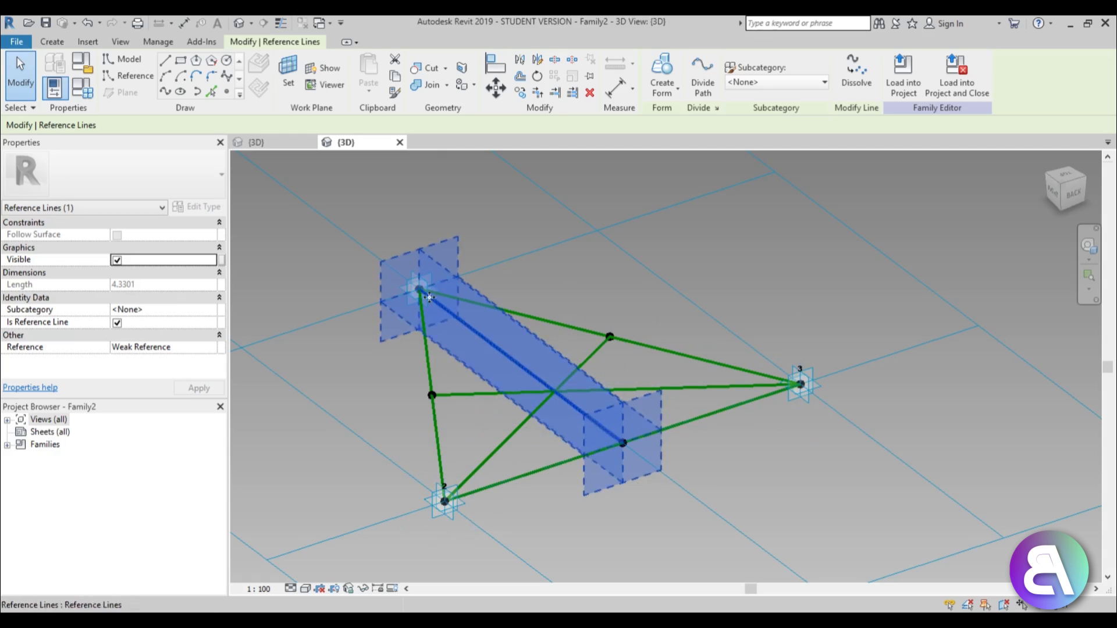
pyautogui.click(604, 530)
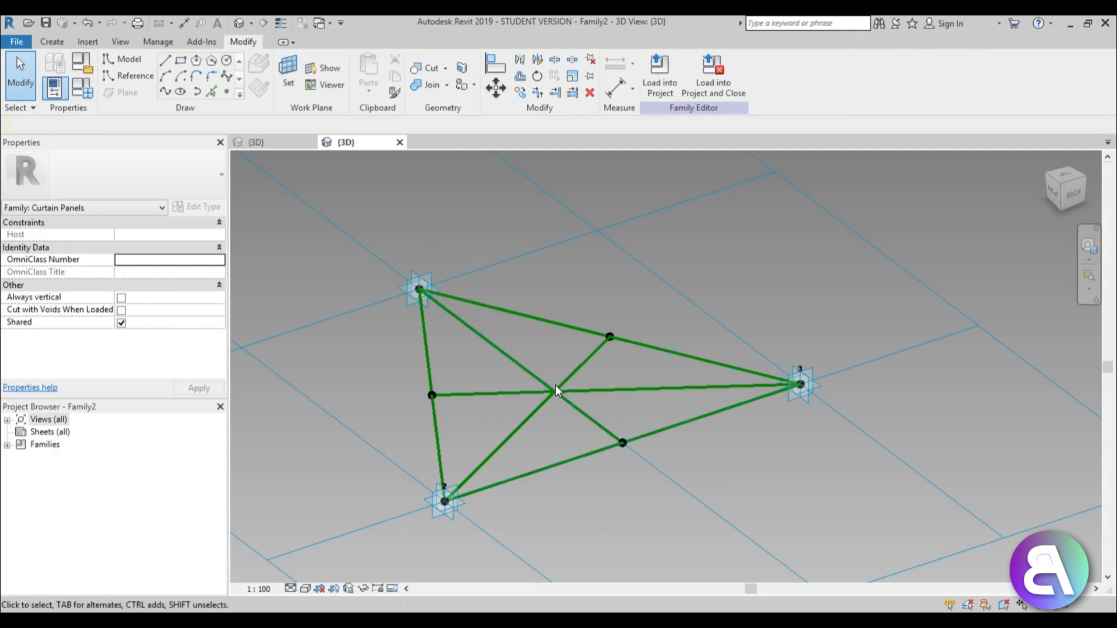
# - Place a reference point with Draw on Face on the median from point 1, about 0.76 along it, just past the centre
pyautogui.scroll(4, 555, 392)
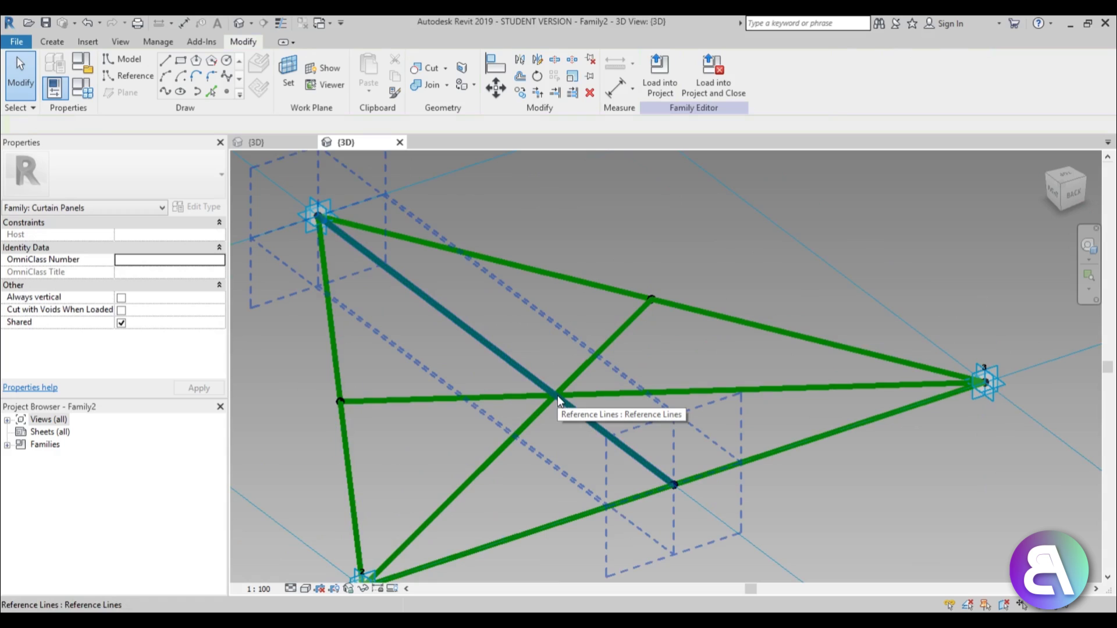
pyautogui.click(227, 92)
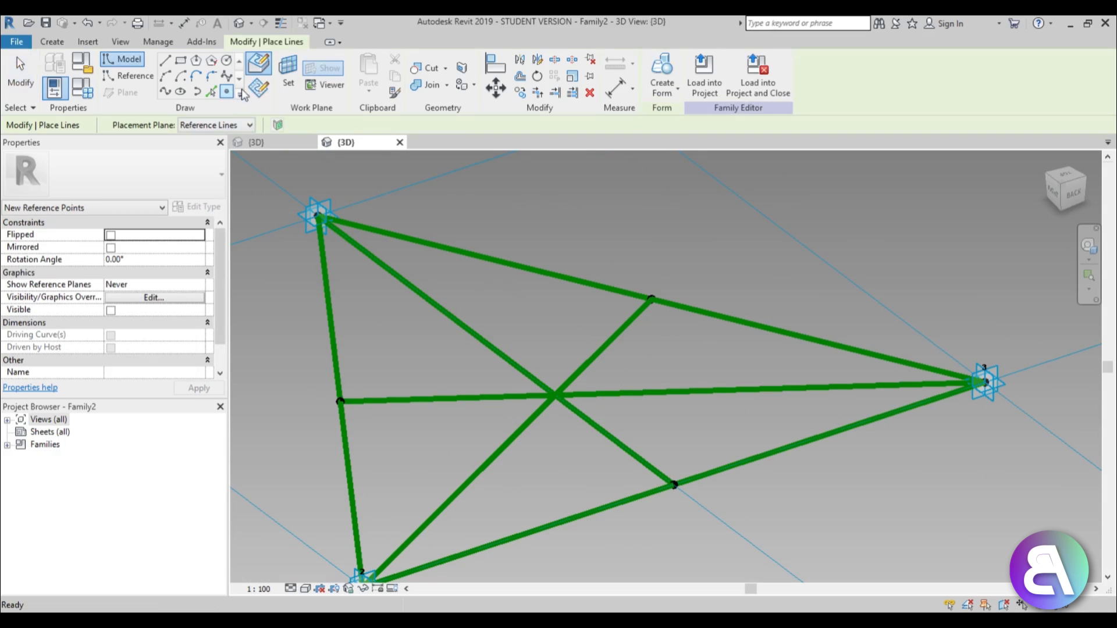
pyautogui.click(262, 66)
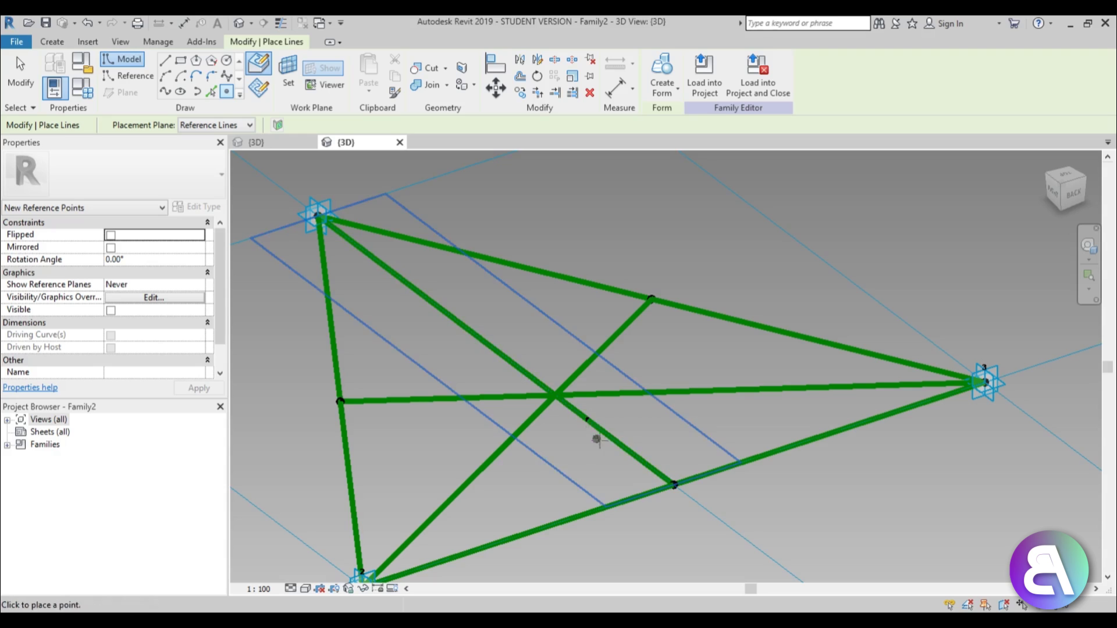
pyautogui.press('Escape')
# - Enlarge the properties area to show full parameter names and set the new median point's Measure From to End
pyautogui.click(586, 421)
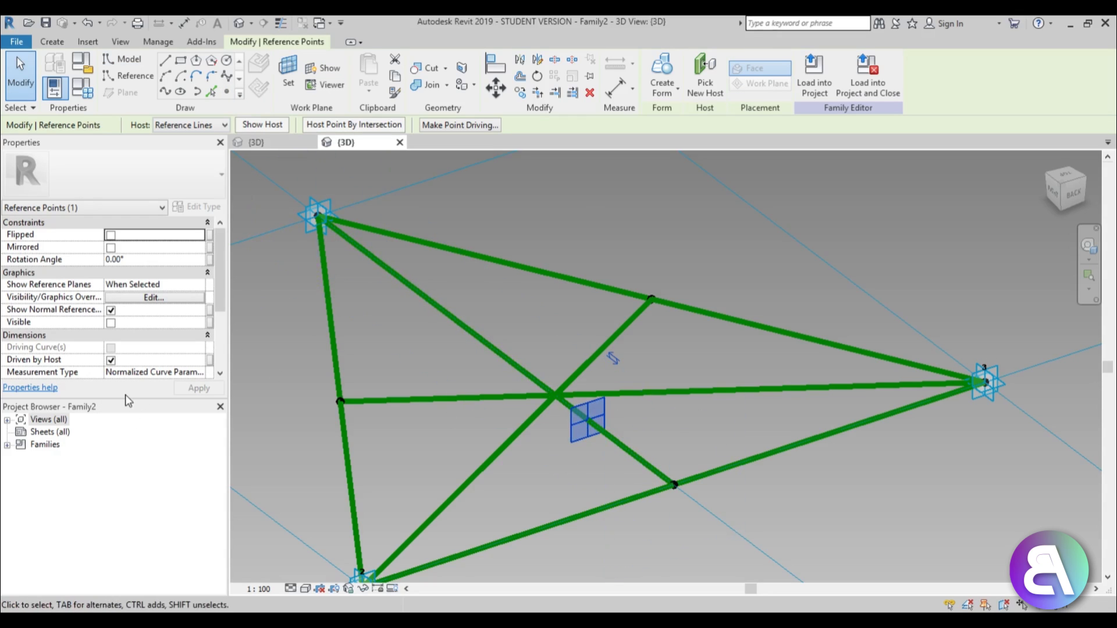
pyautogui.moveTo(128, 401); pyautogui.dragTo(127, 461)
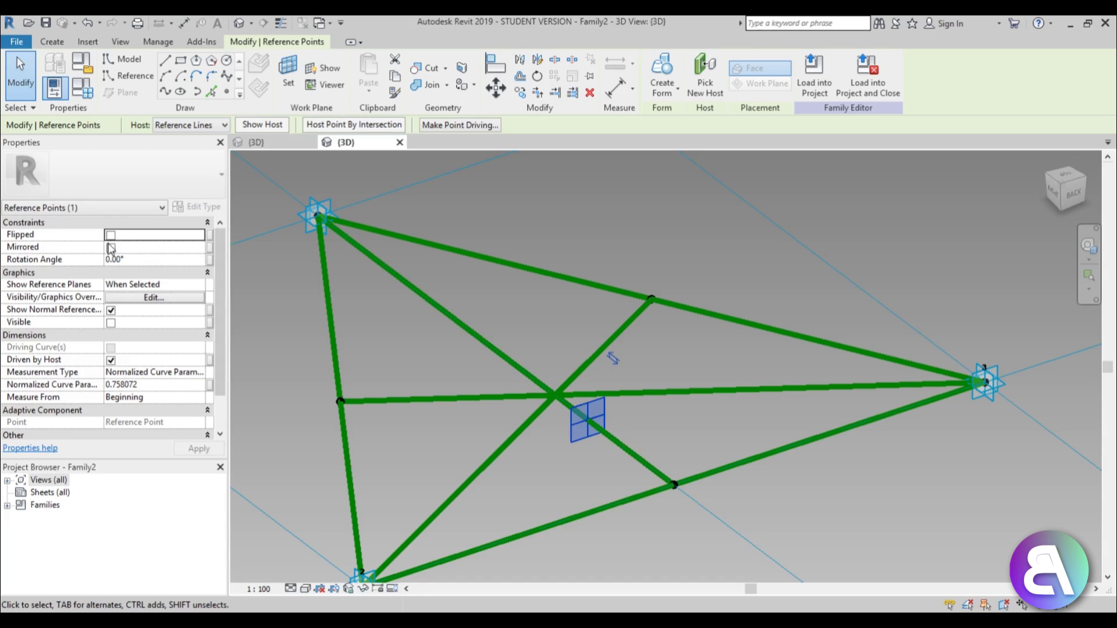
pyautogui.moveTo(105, 235); pyautogui.dragTo(127, 234)
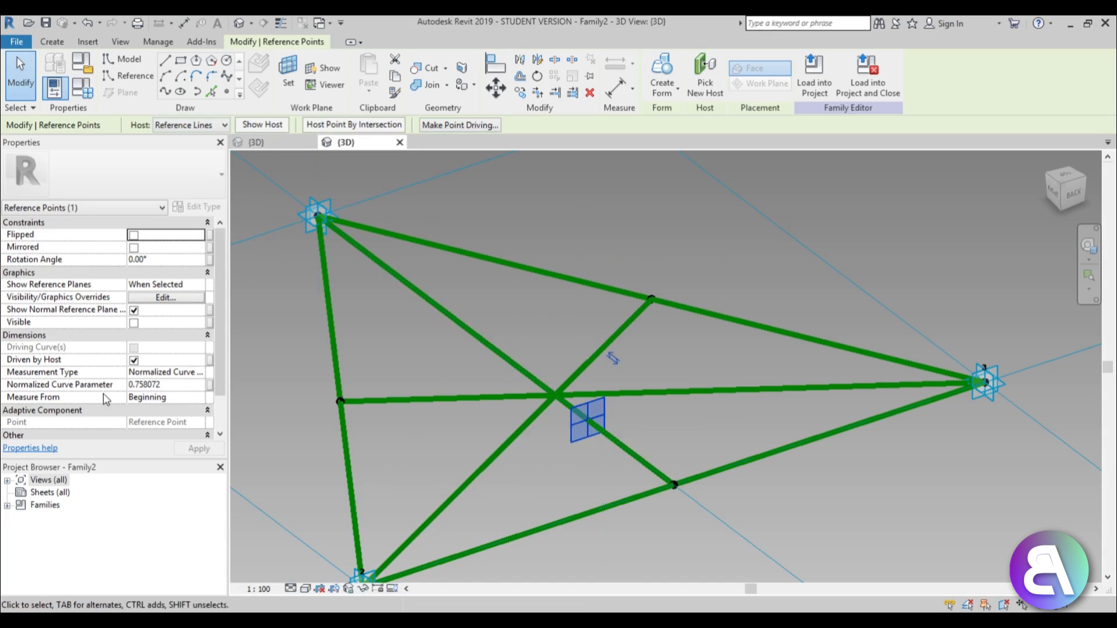
pyautogui.click(183, 398)
pyautogui.click(199, 397)
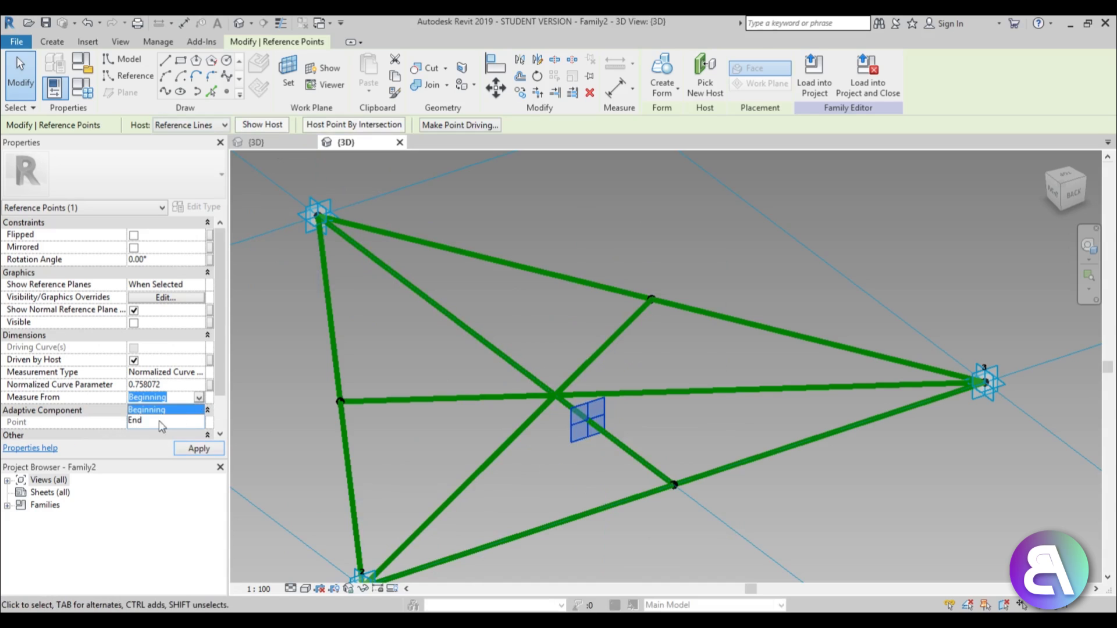
pyautogui.click(143, 420)
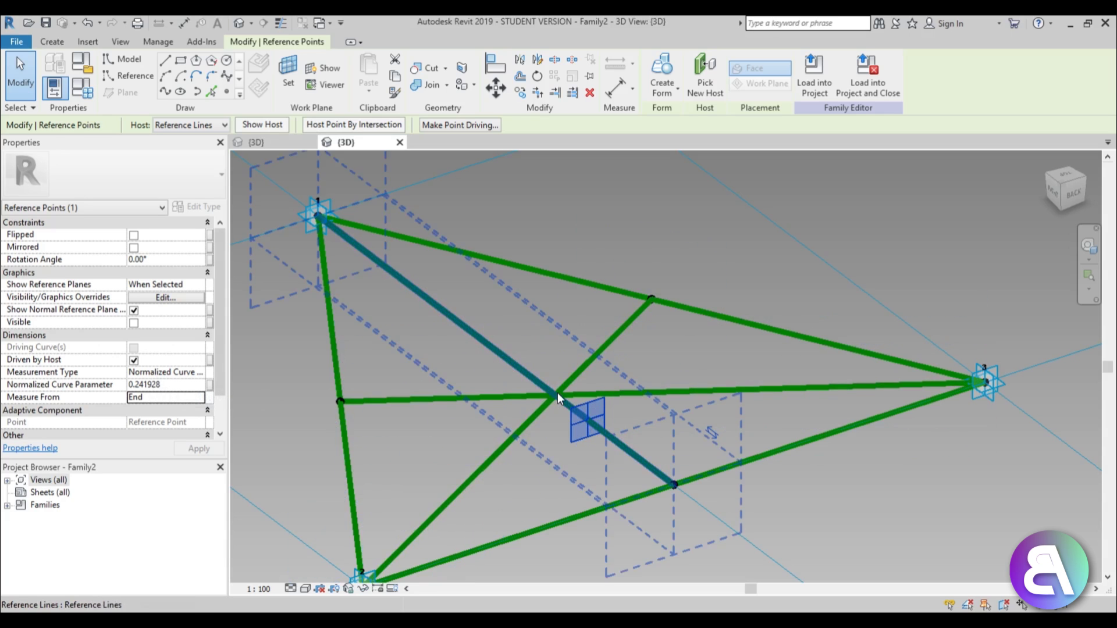
# - Set the work plane at side 2-3 and place an aligned dimension between adaptive points 2 and 3, outside the triangle
pyautogui.click(592, 198)
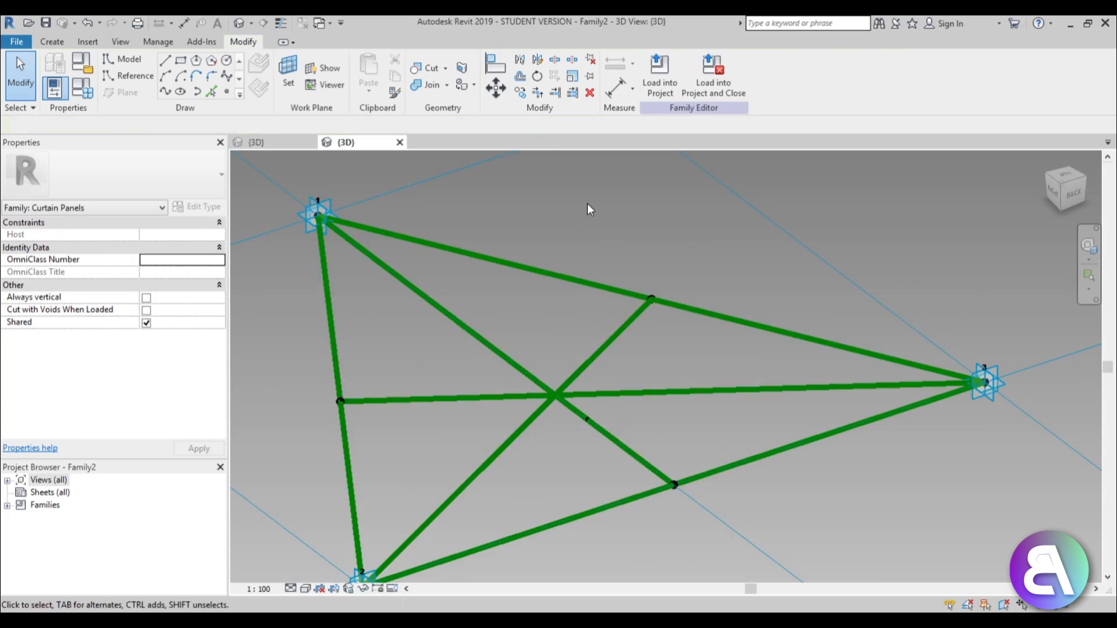
pyautogui.scroll(-3, 588, 204)
pyautogui.keyDown('shift'); pyautogui.moveTo(589, 401); pyautogui.dragTo(586, 436, button='middle'); pyautogui.keyUp('shift')
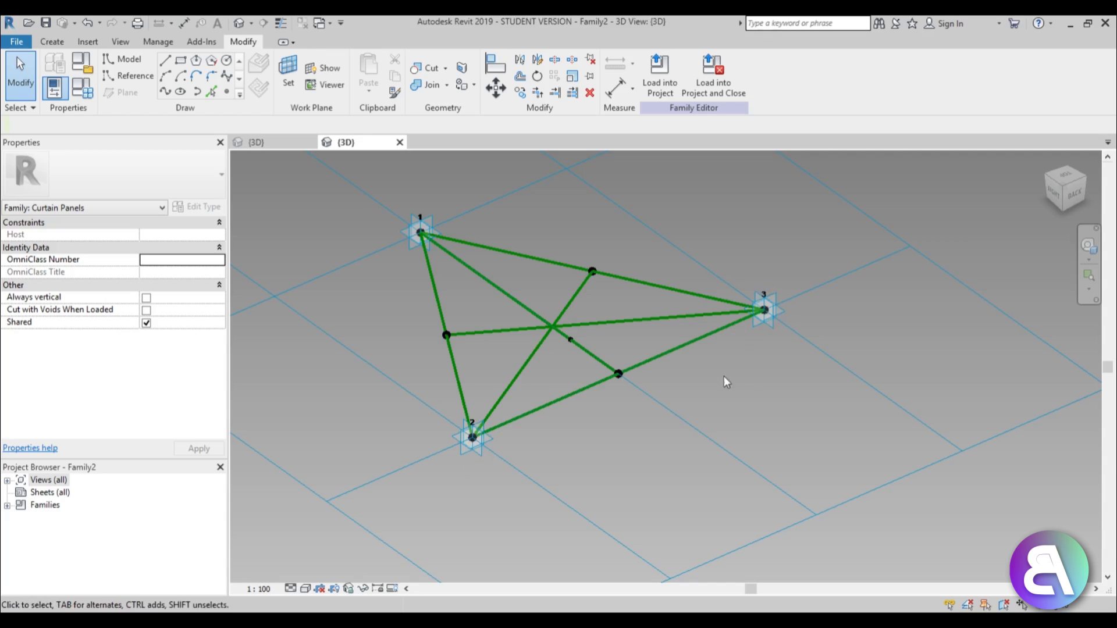
pyautogui.click(285, 66)
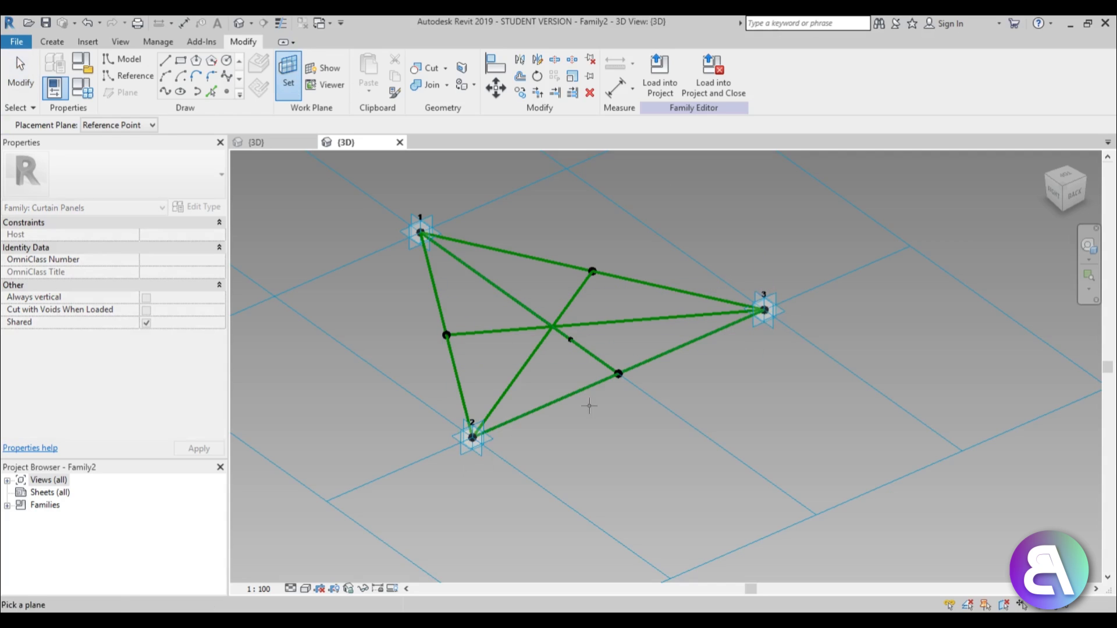
pyautogui.click(568, 397)
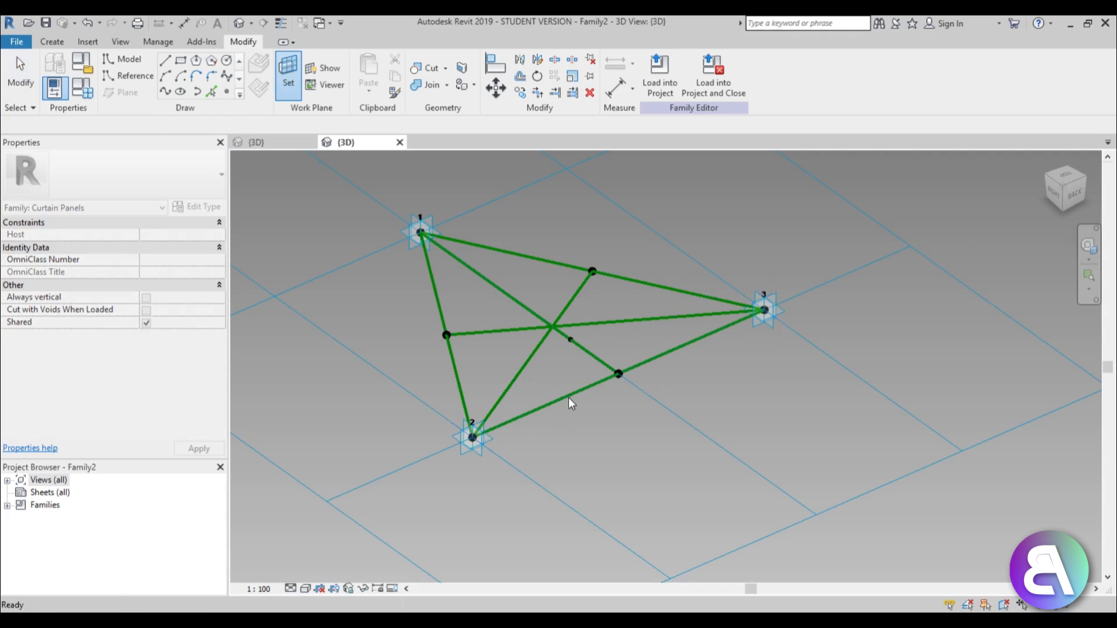
pyautogui.click(618, 89)
pyautogui.click(473, 438)
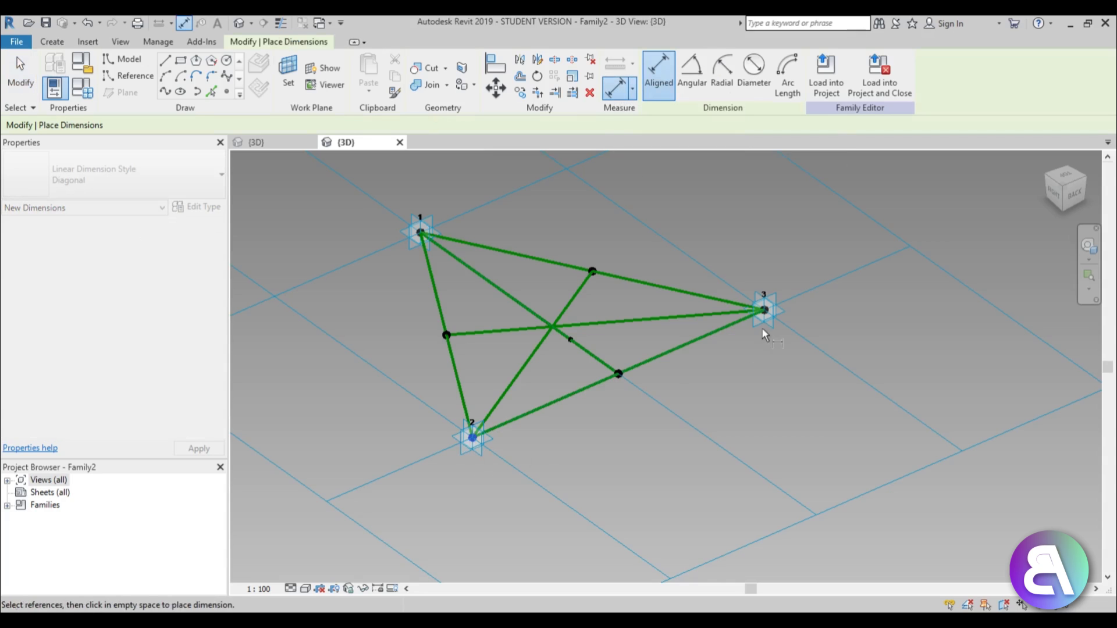
pyautogui.click(763, 310)
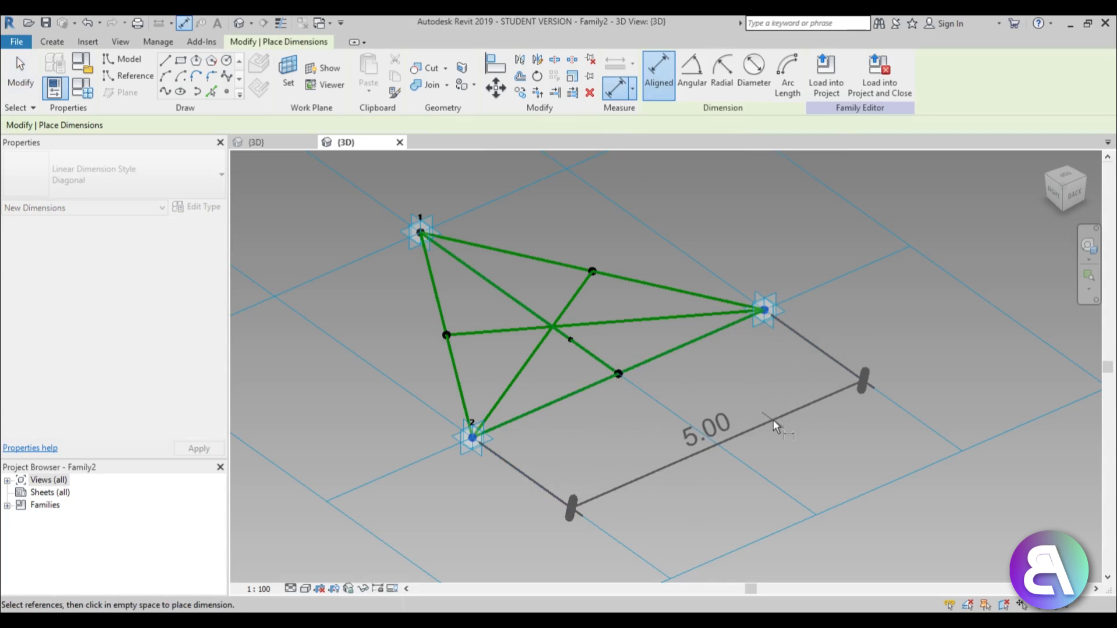
pyautogui.click(829, 403)
pyautogui.press('Escape')
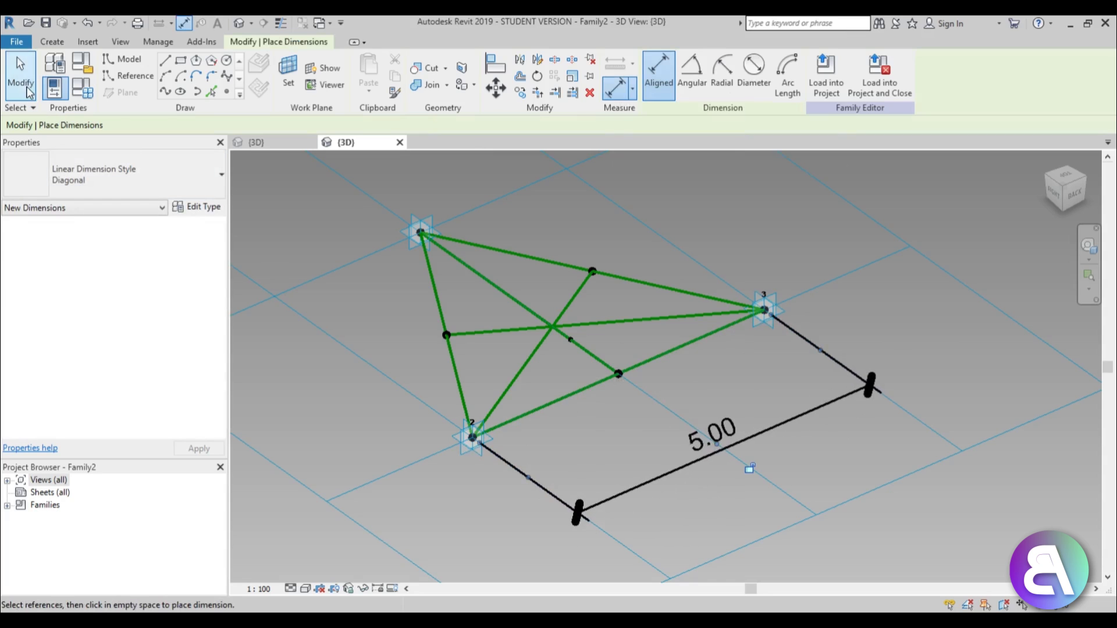
# - Label the dimension between points 2 and 3 with a new instance reporting parameter named base
pyautogui.click(636, 486)
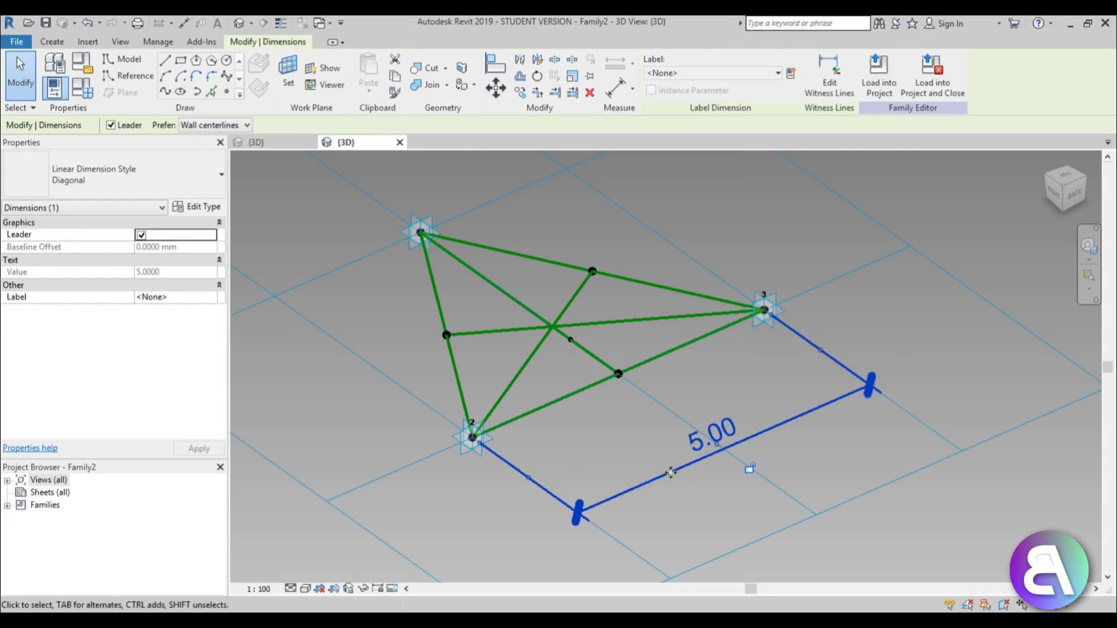
pyautogui.click(793, 78)
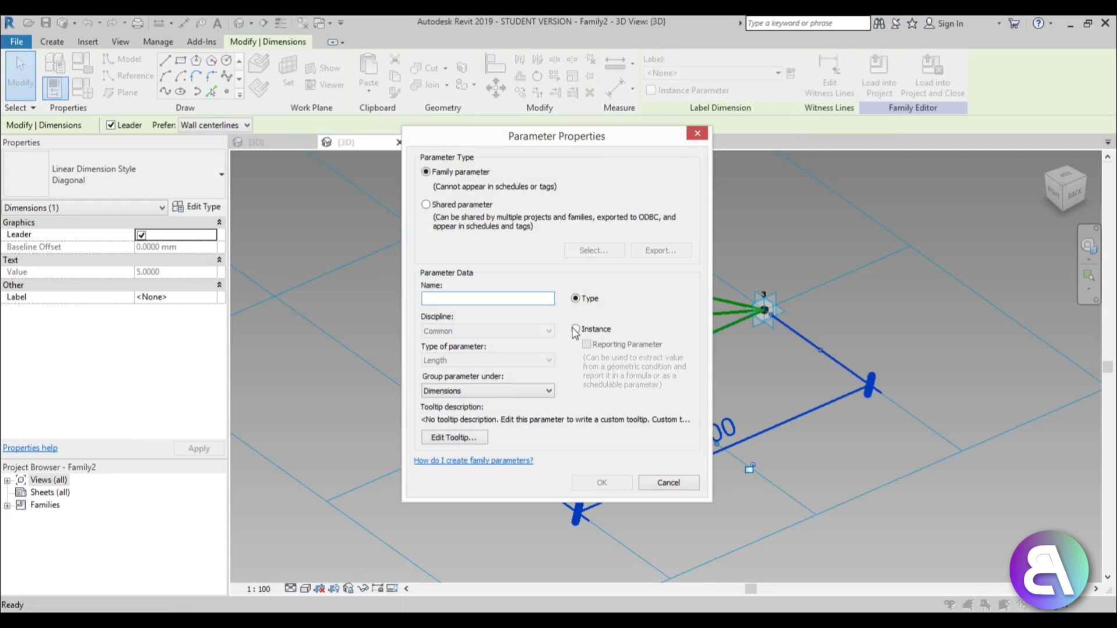
pyautogui.click(576, 329)
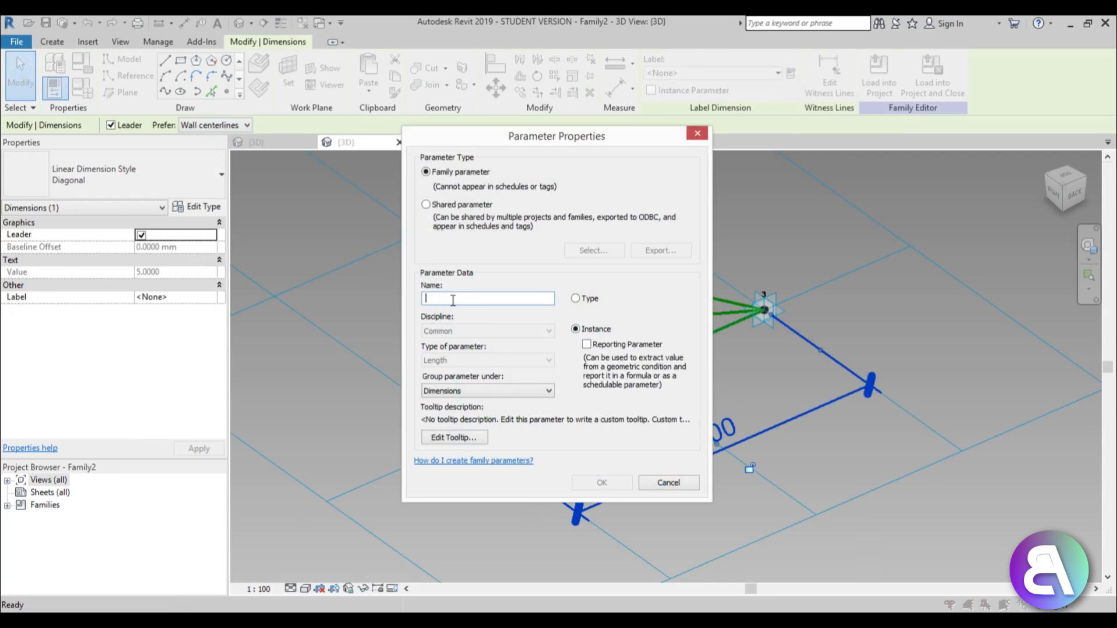
pyautogui.write('base')
pyautogui.click(588, 350)
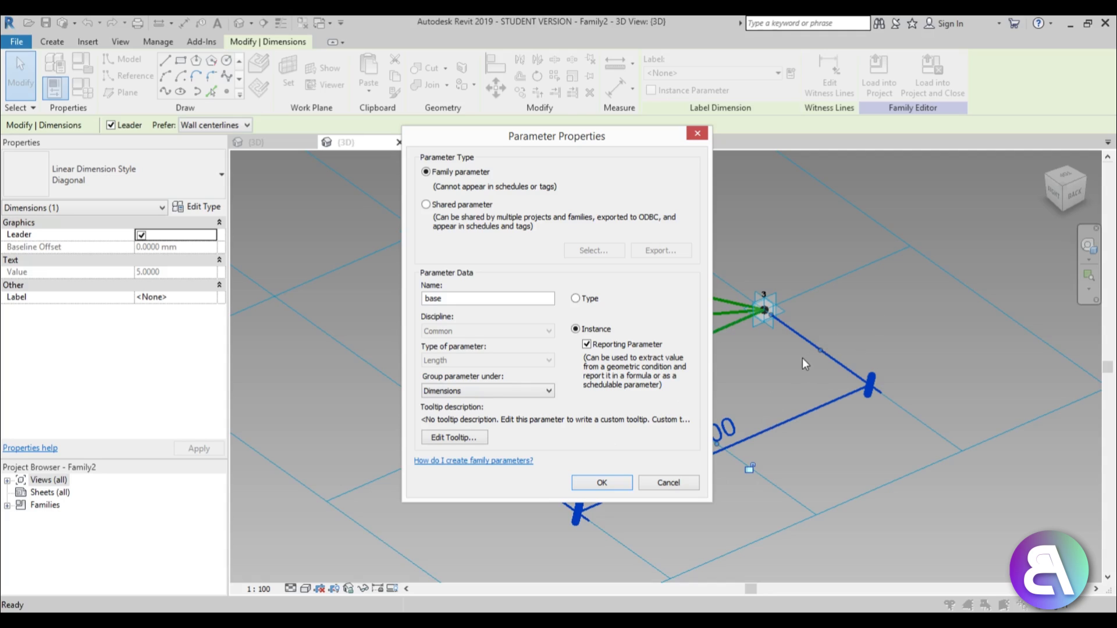
pyautogui.click(594, 488)
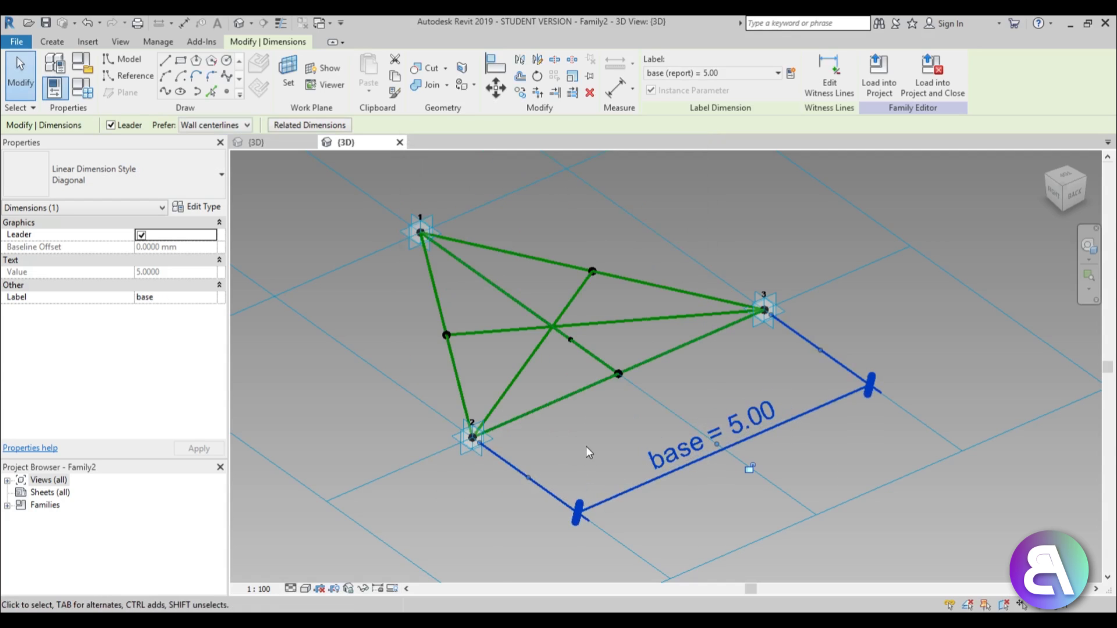
# - Add an instance length family parameter named a in the family types
pyautogui.click(92, 99)
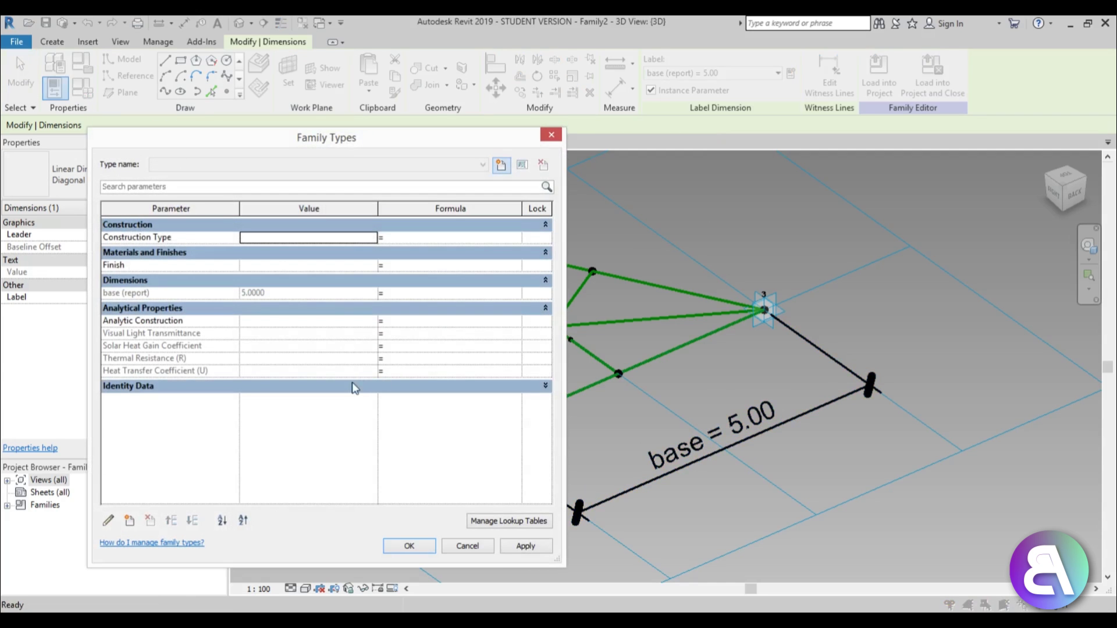
pyautogui.click(129, 521)
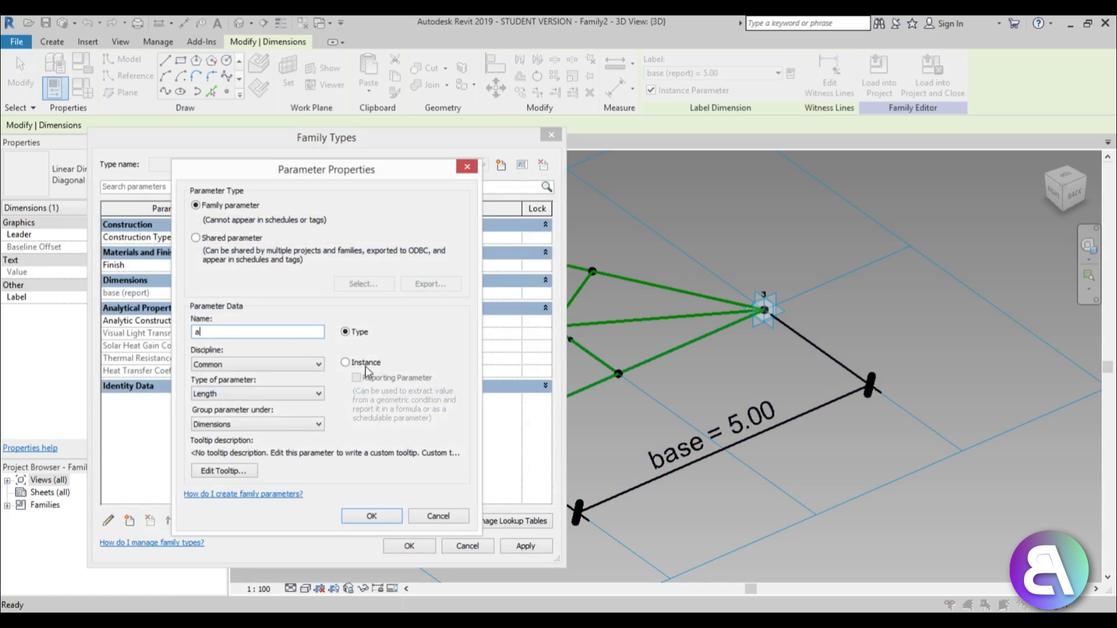
pyautogui.click(365, 363)
pyautogui.click(358, 517)
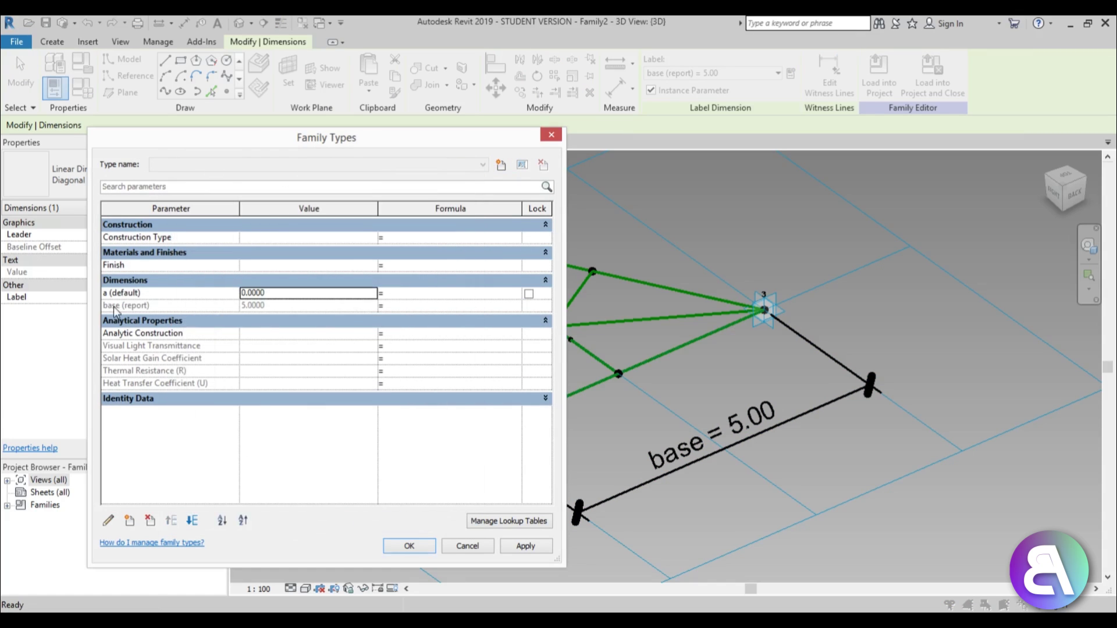
# - Give parameter a the formula (sqrt(3) / 2) * base and apply it
pyautogui.click(390, 295)
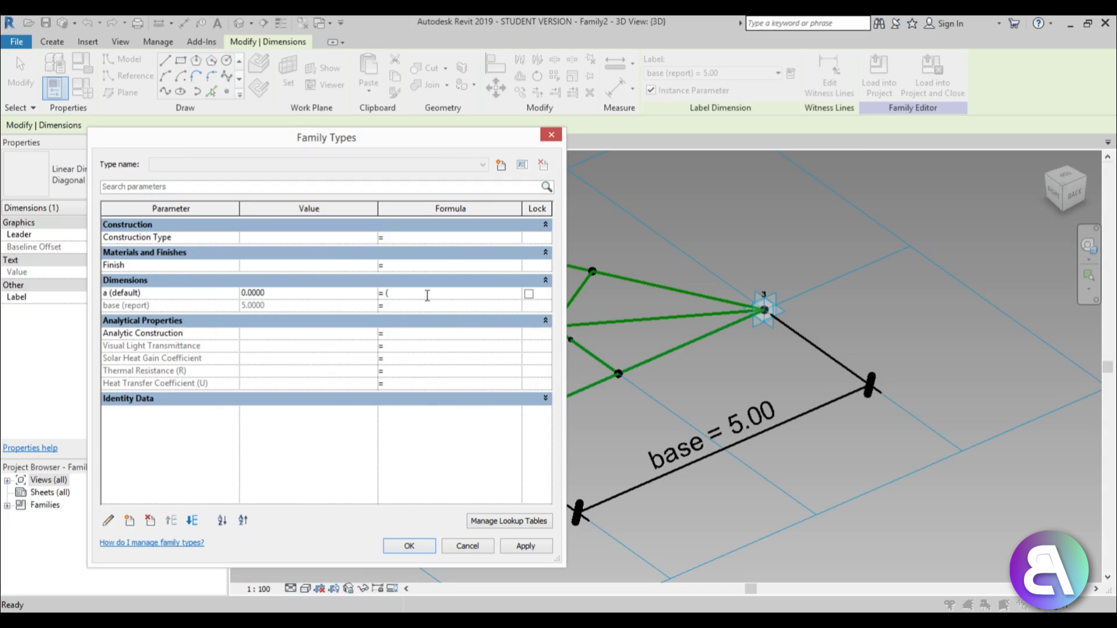
pyautogui.write('sqrt')
pyautogui.write('(3)/')
pyautogui.write('z)')
pyautogui.write('2) * bas')
pyautogui.write('e')
pyautogui.click(523, 547)
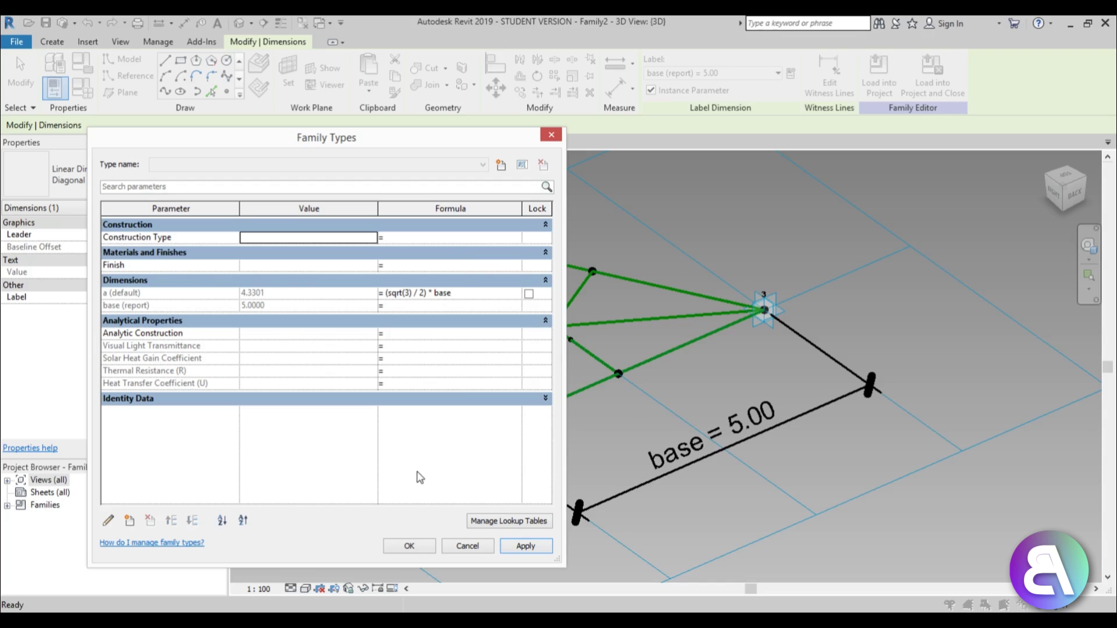
# - Add an instance length parameter named h with the formula a / 3 and apply it
pyautogui.click(129, 521)
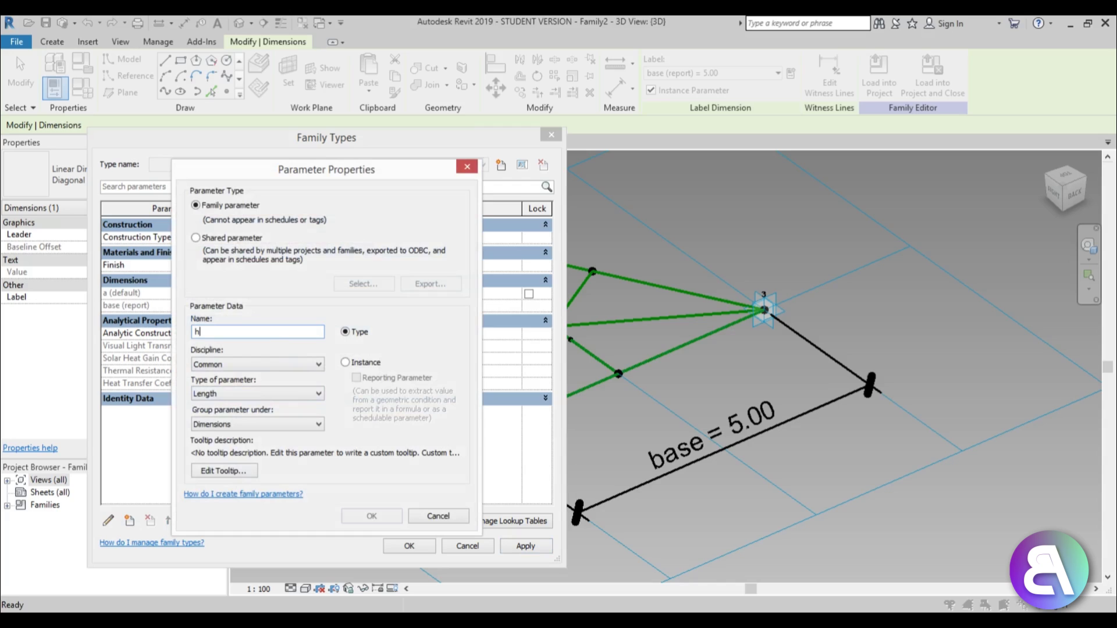
pyautogui.click(359, 363)
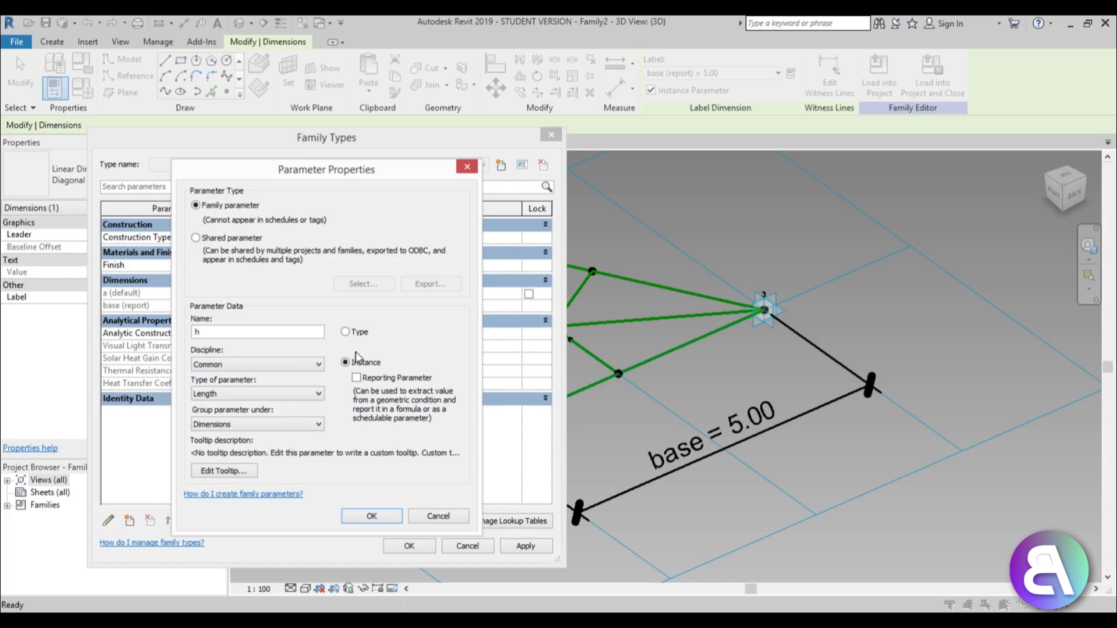
pyautogui.click(372, 517)
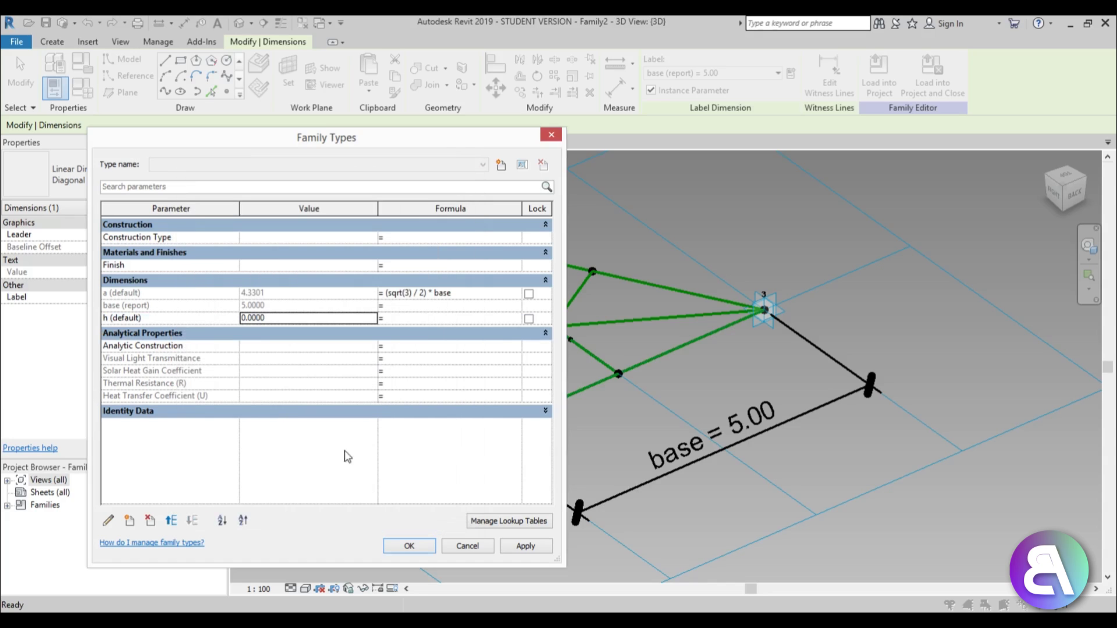
pyautogui.click(402, 320)
pyautogui.write('a')
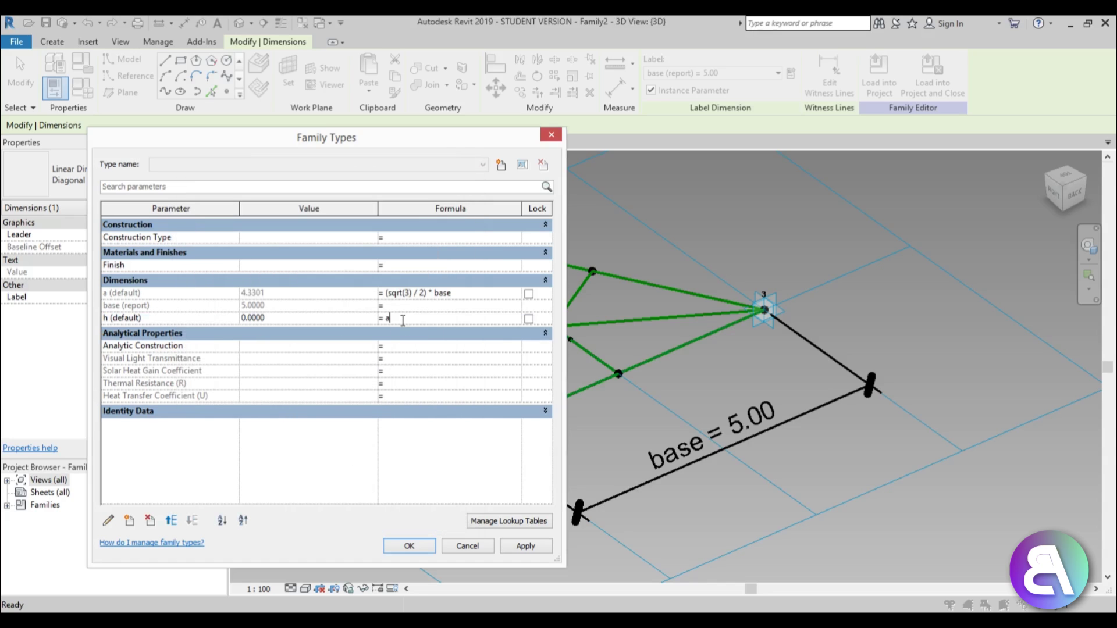
pyautogui.write(' / 3')
pyautogui.click(526, 547)
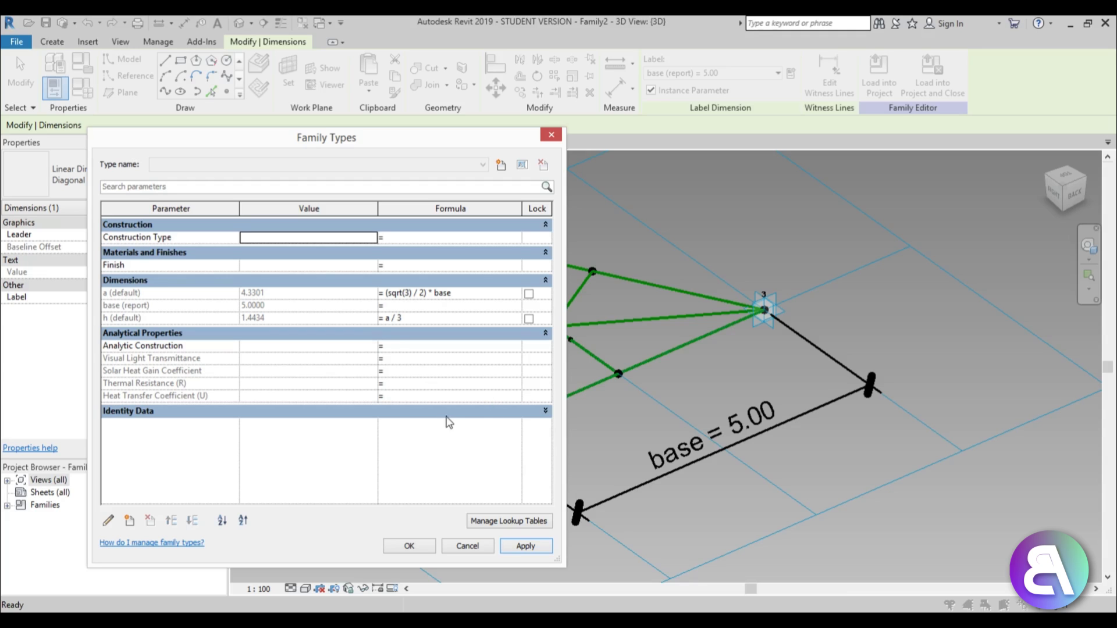
# - Add an instance family parameter of type Number named h_NCP
pyautogui.moveTo(416, 140); pyautogui.dragTo(391, 128)
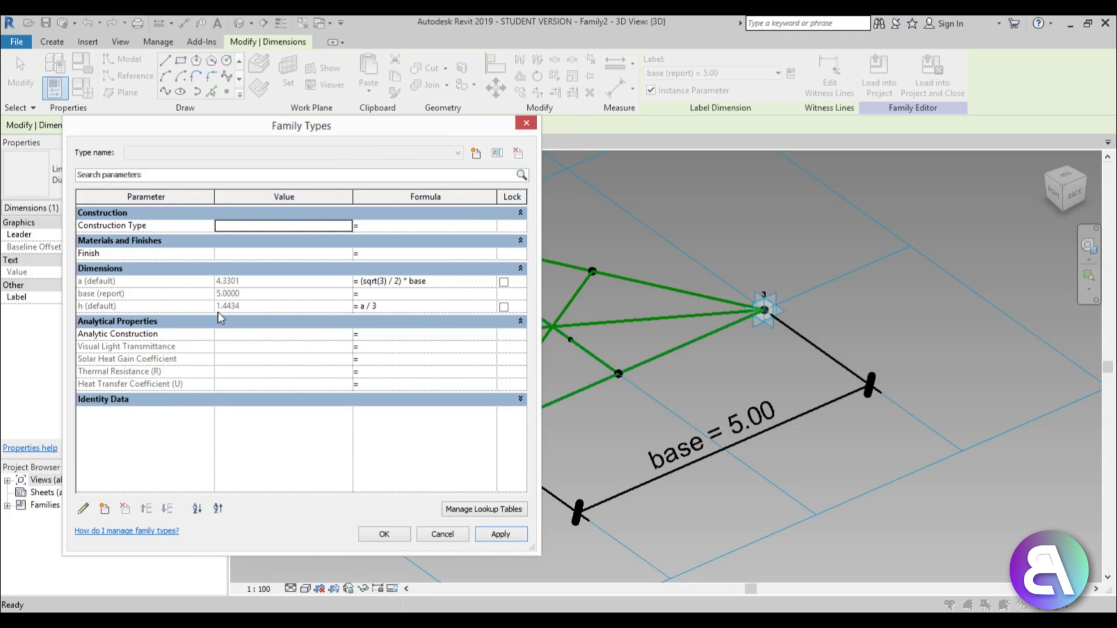
pyautogui.moveTo(248, 129); pyautogui.dragTo(258, 128)
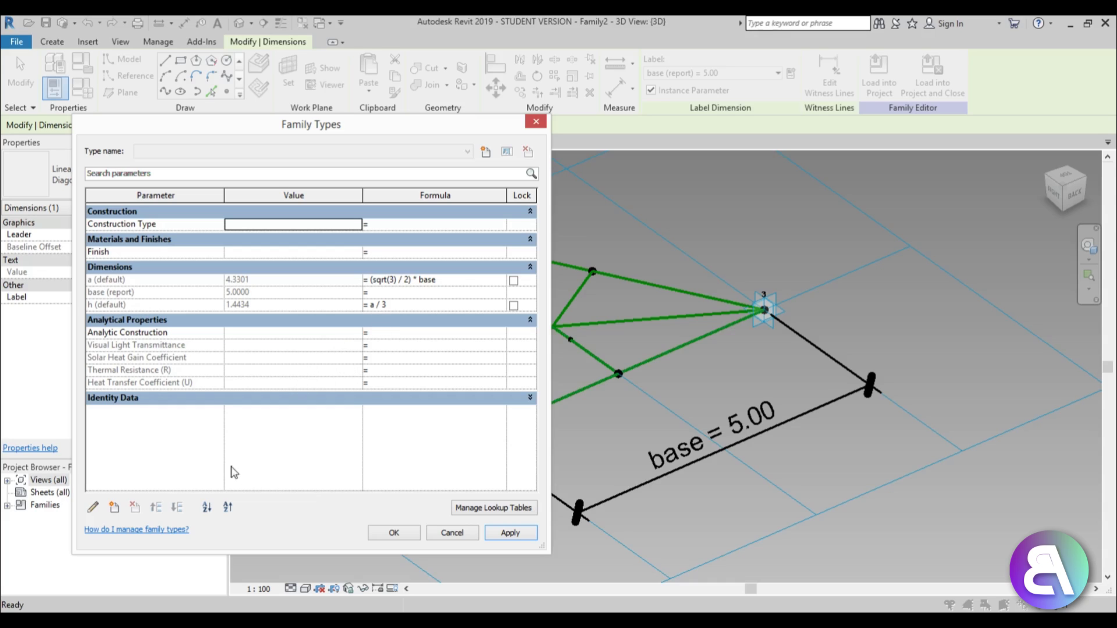
pyautogui.click(114, 508)
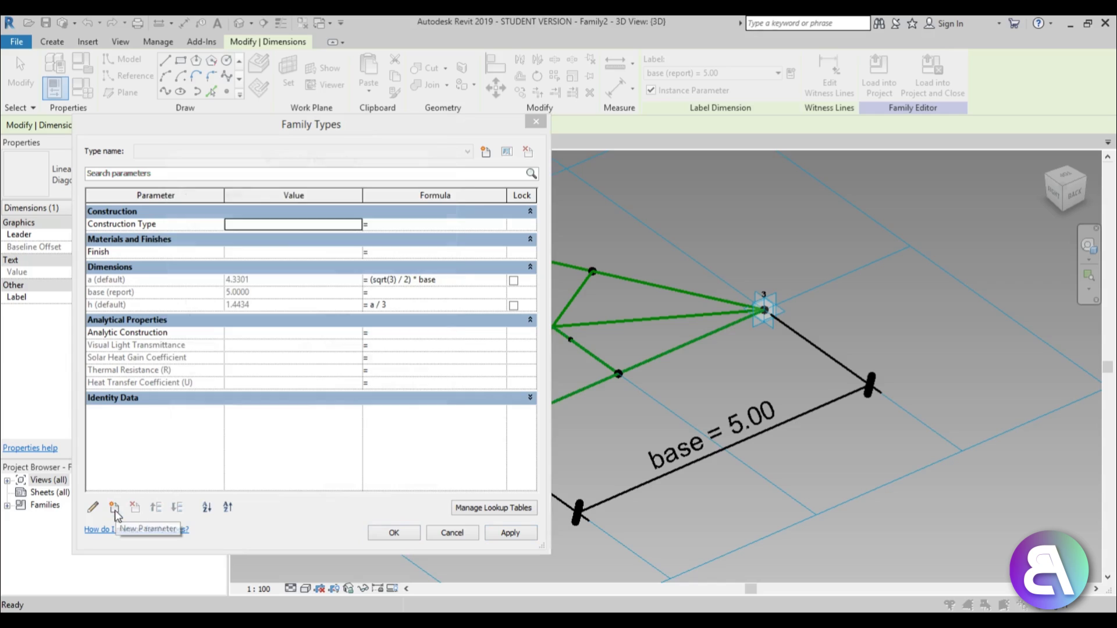
pyautogui.click(337, 351)
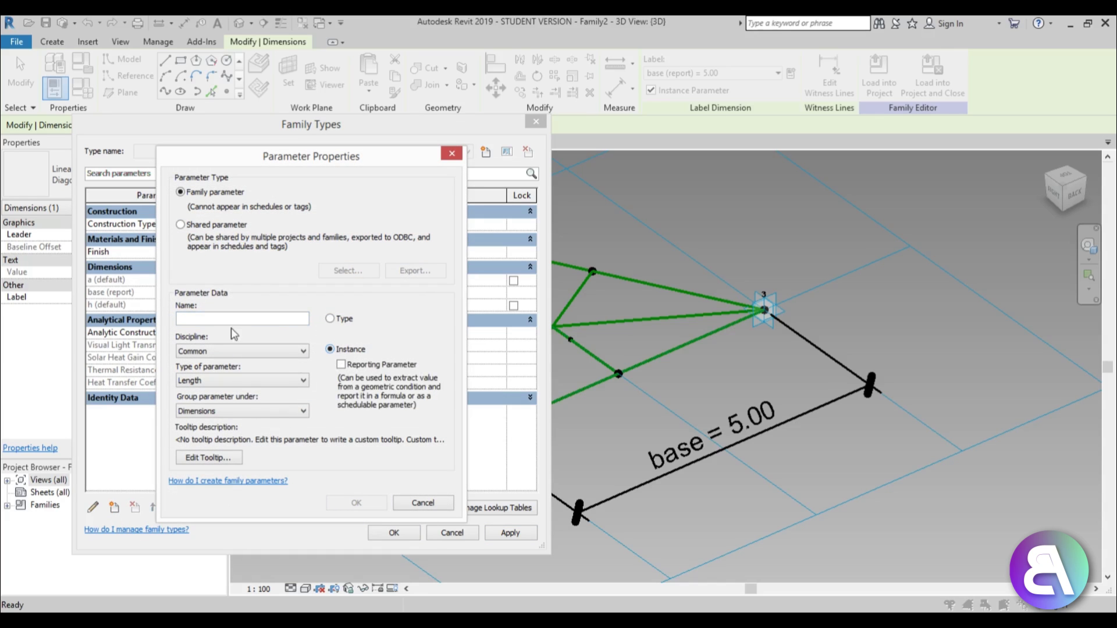
pyautogui.click(223, 383)
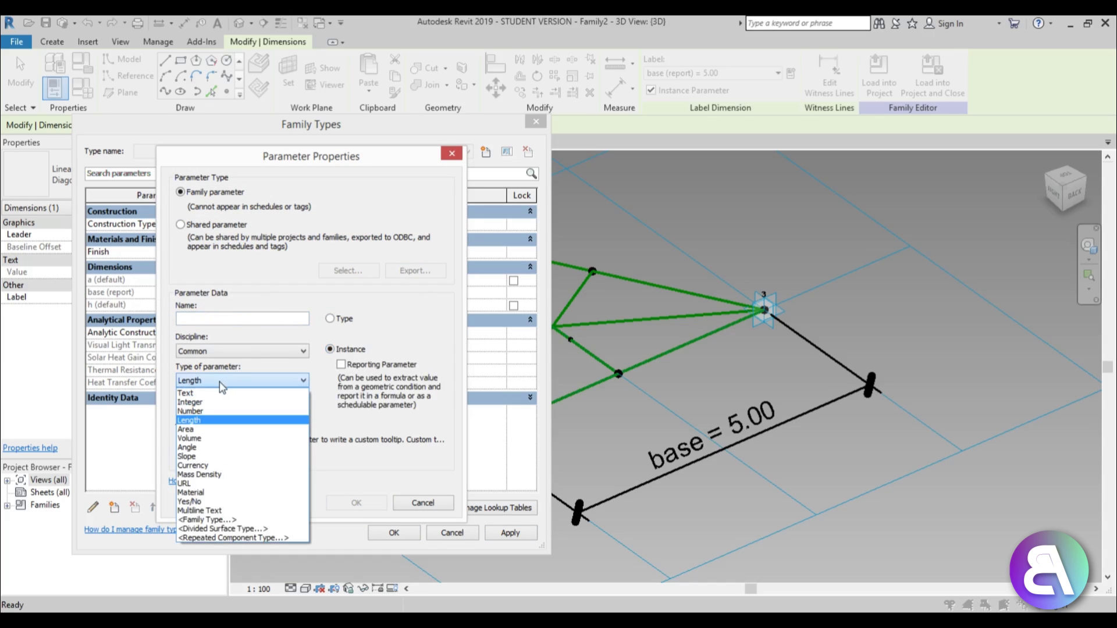
pyautogui.click(190, 411)
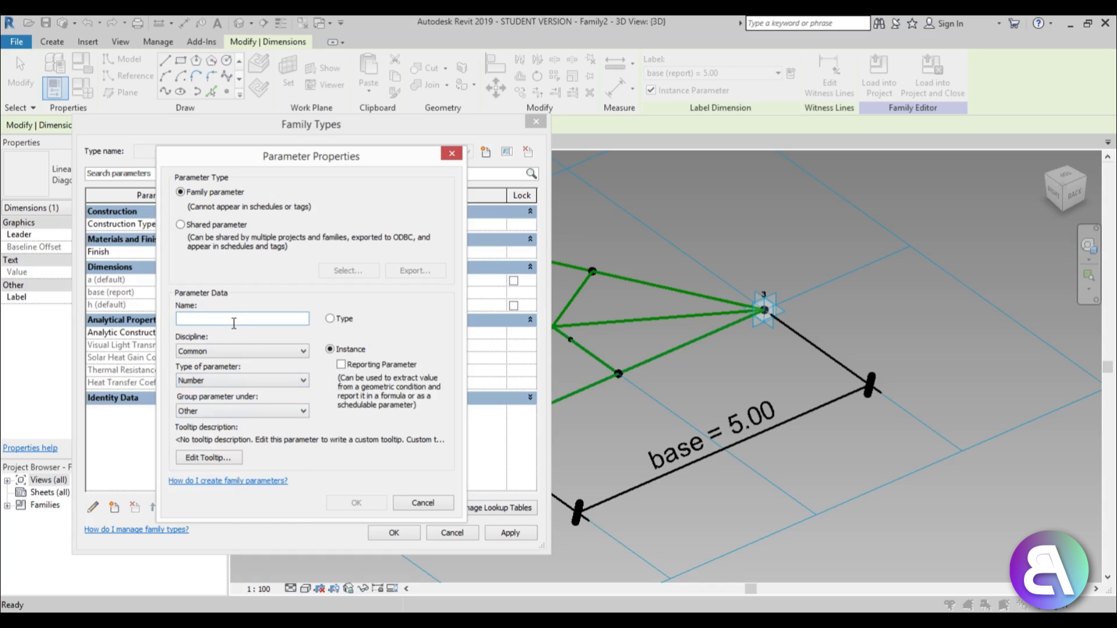
pyautogui.write('h')
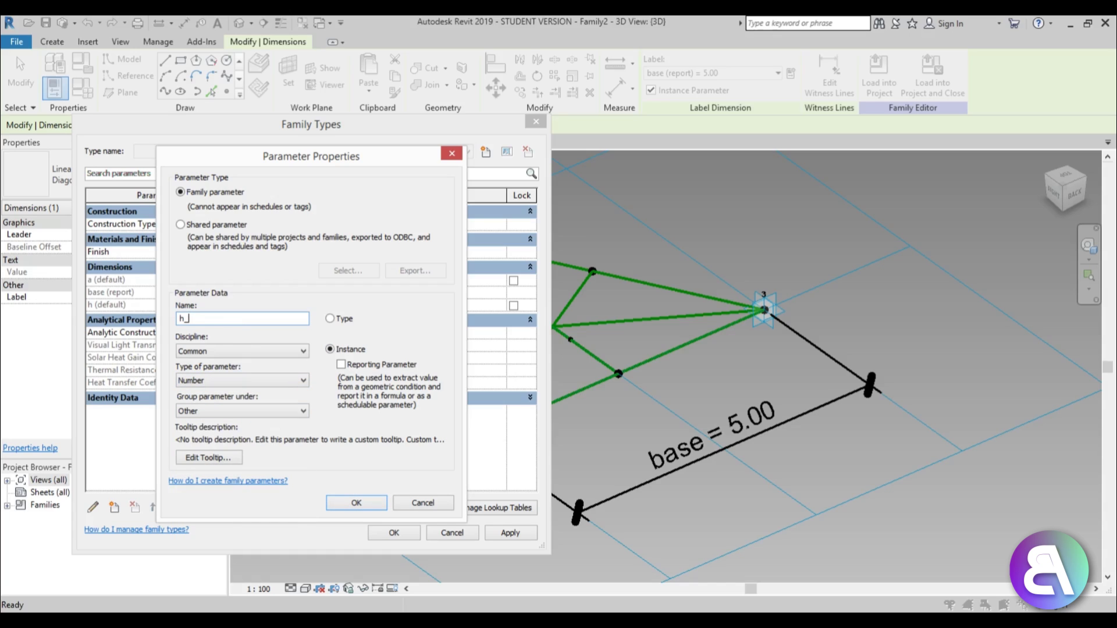
pyautogui.write('_NCP')
pyautogui.click(357, 501)
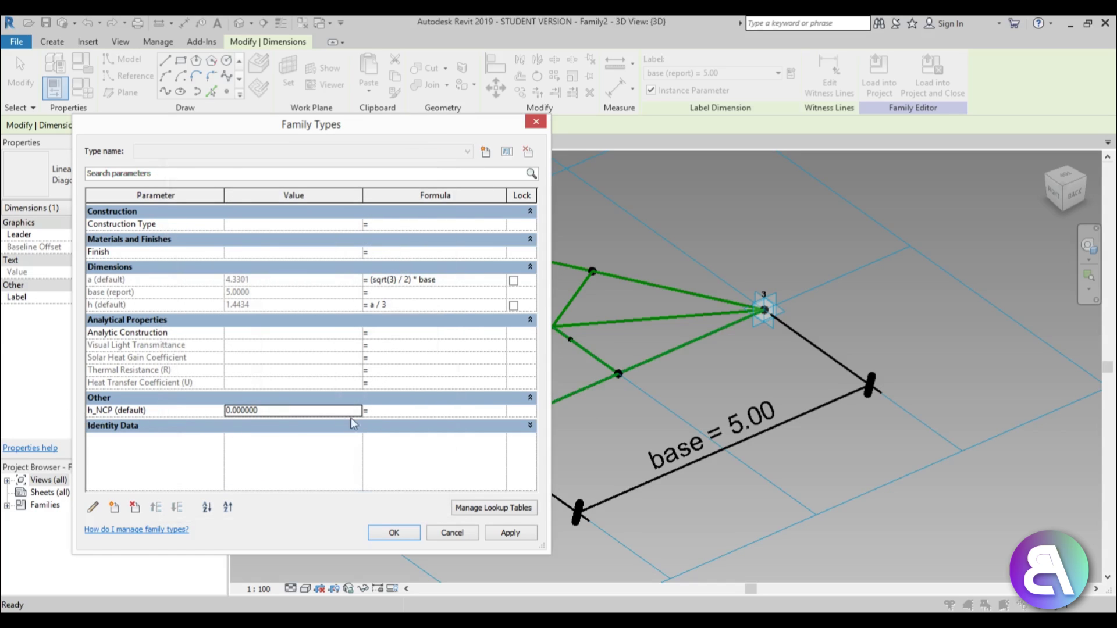
# - Give parameter h_NCP the formula h / a, apply it and accept the family types
pyautogui.click(413, 416)
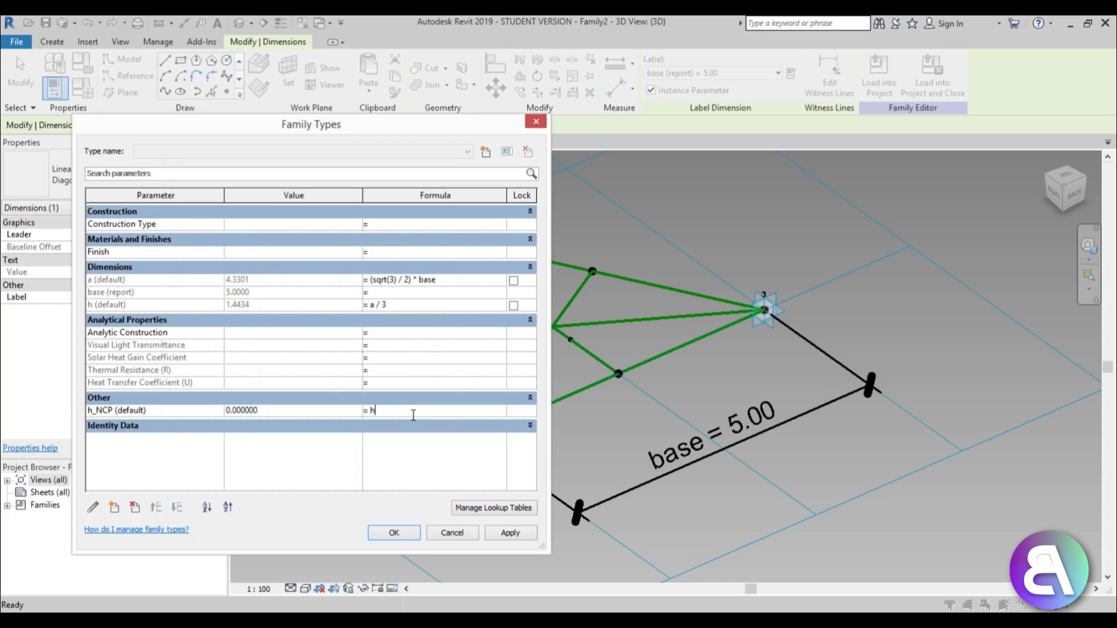
pyautogui.write('h /a')
pyautogui.click(507, 533)
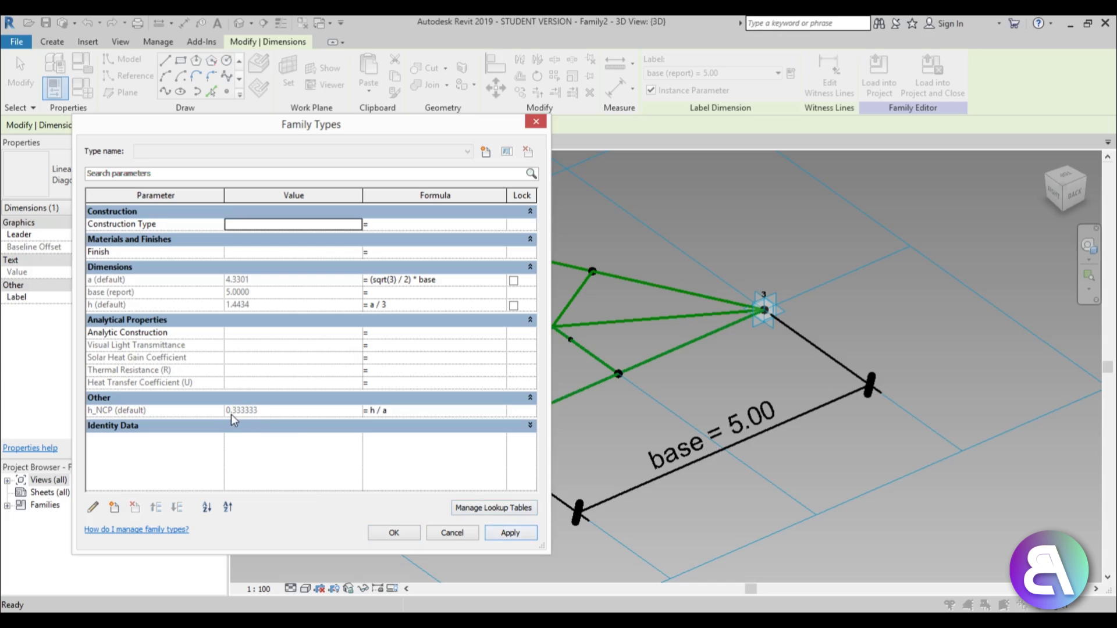
pyautogui.click(391, 532)
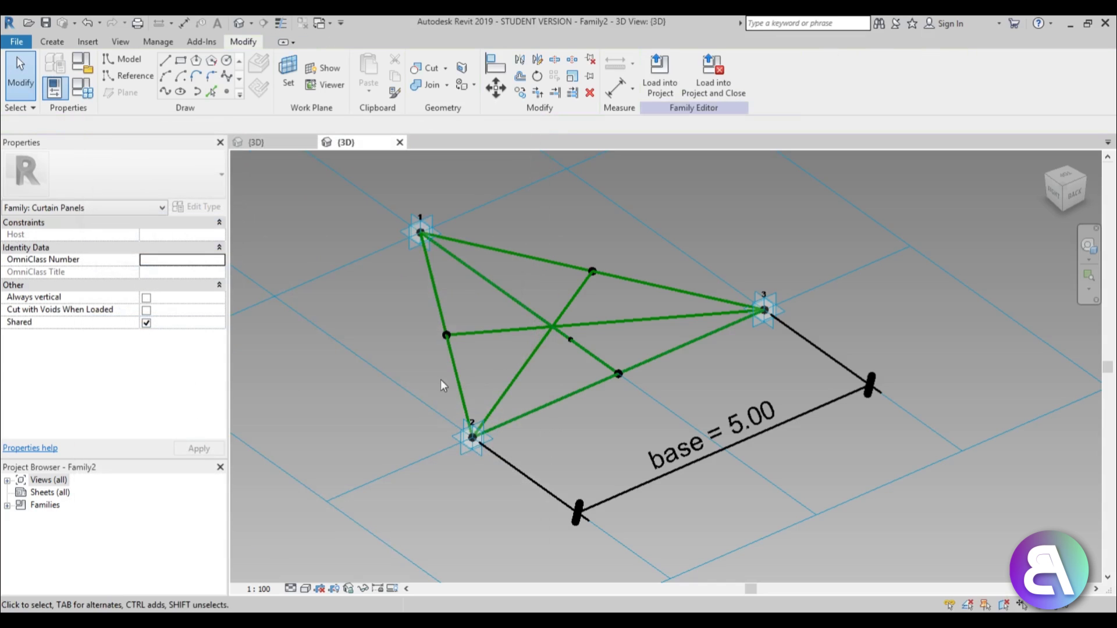
# - Associate the Normalized Curve Parameter of the reference point on the median from point 1 with the family parameter h_NCP
pyautogui.click(570, 341)
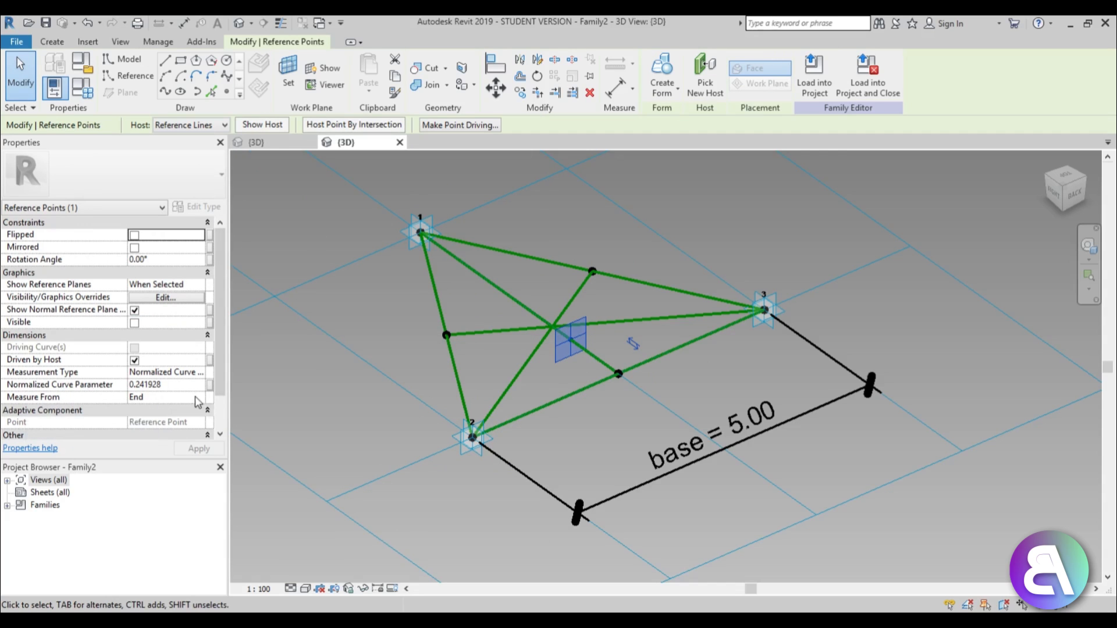
pyautogui.click(211, 384)
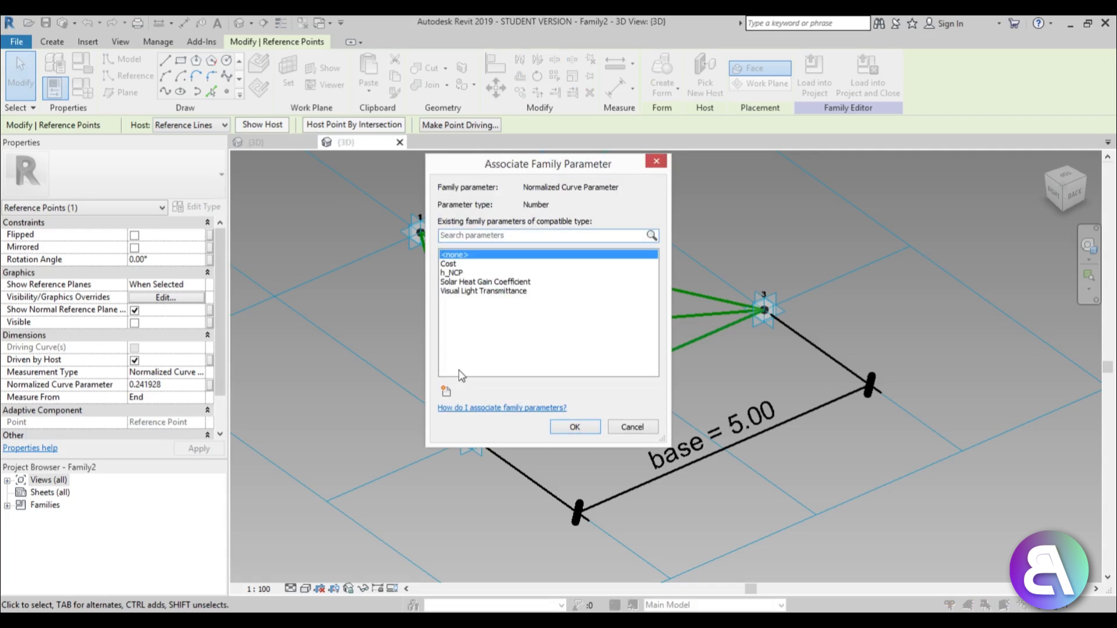
pyautogui.click(459, 273)
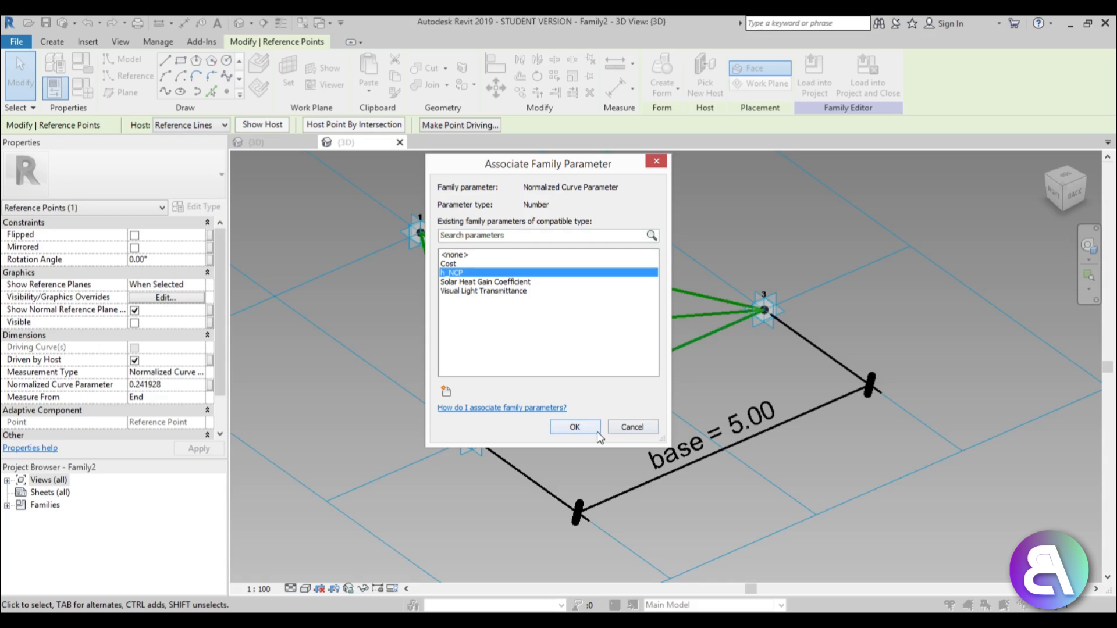
pyautogui.click(575, 427)
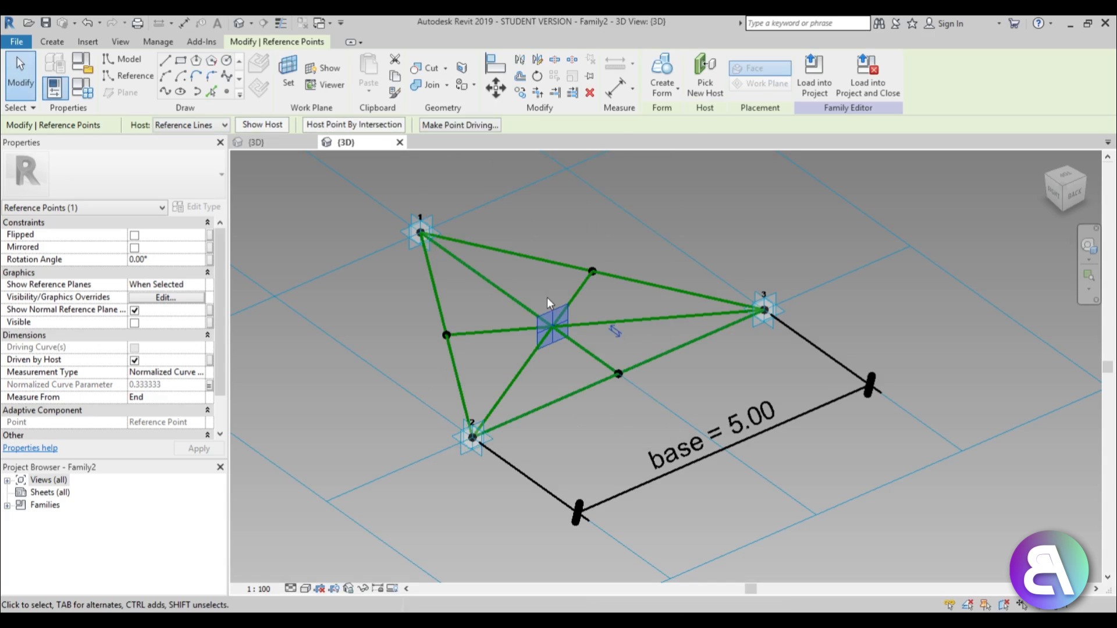
pyautogui.scroll(5, 549, 303)
pyautogui.scroll(-5, 538, 294)
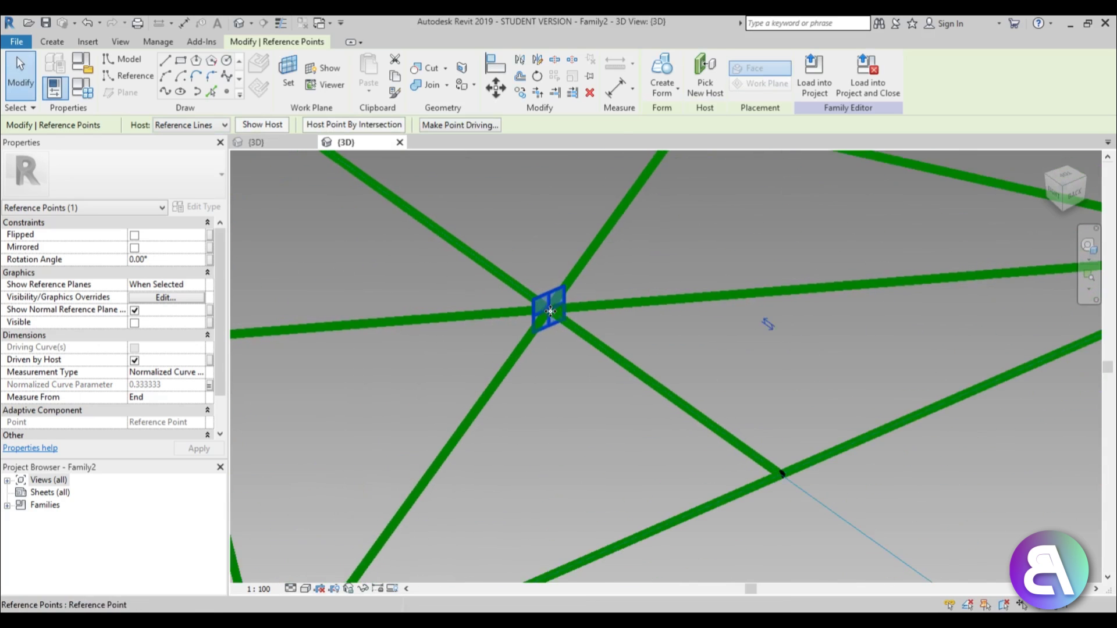
pyautogui.scroll(4, 559, 326)
pyautogui.scroll(-4, 576, 365)
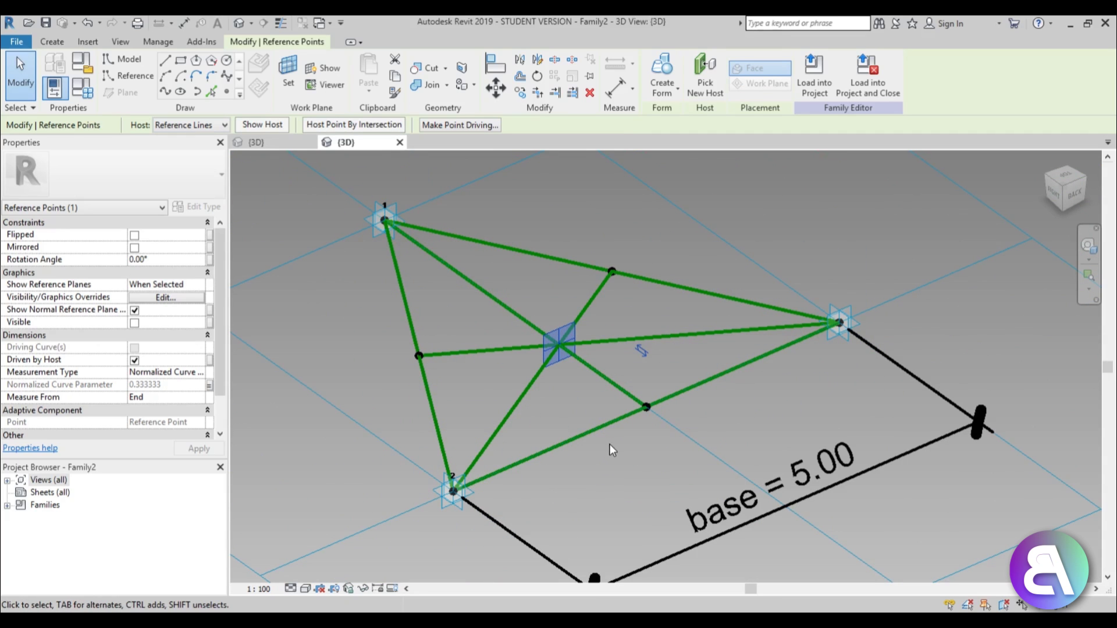
pyautogui.click(620, 472)
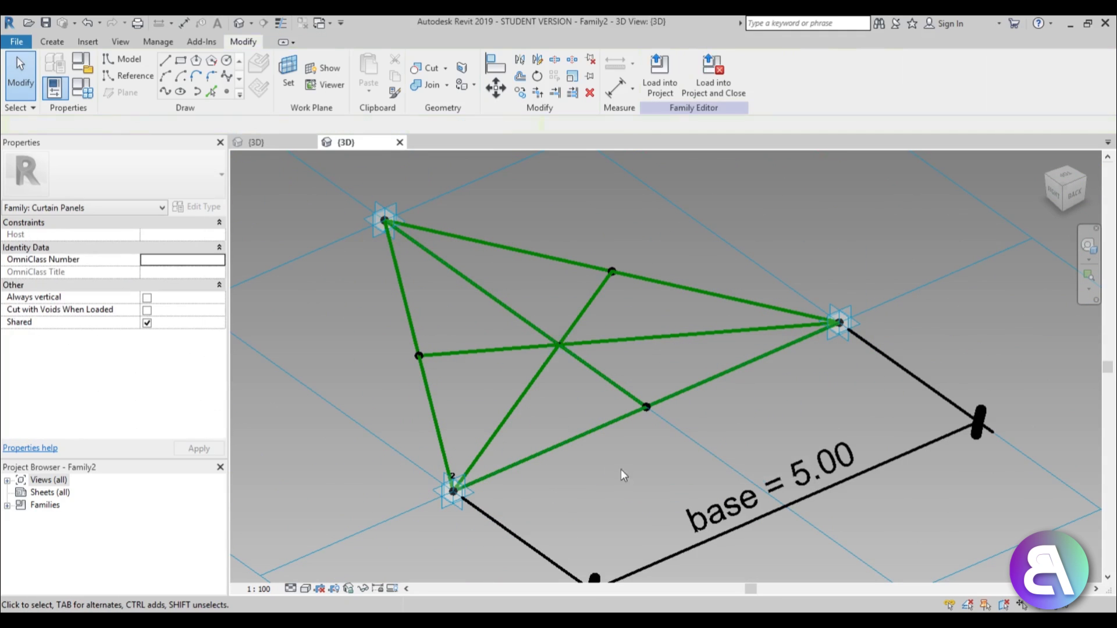
# - Place a new reference point at the triangle's centre, using the existing centre point's plane as the work plane
pyautogui.click(560, 346)
pyautogui.click(545, 416)
pyautogui.moveTo(545, 417)
pyautogui.keyDown('shift'); pyautogui.mouseDown(button='middle')
pyautogui.moveTo(553, 457)
pyautogui.moveTo(547, 399)
pyautogui.mouseUp(button='middle'); pyautogui.keyUp('shift')
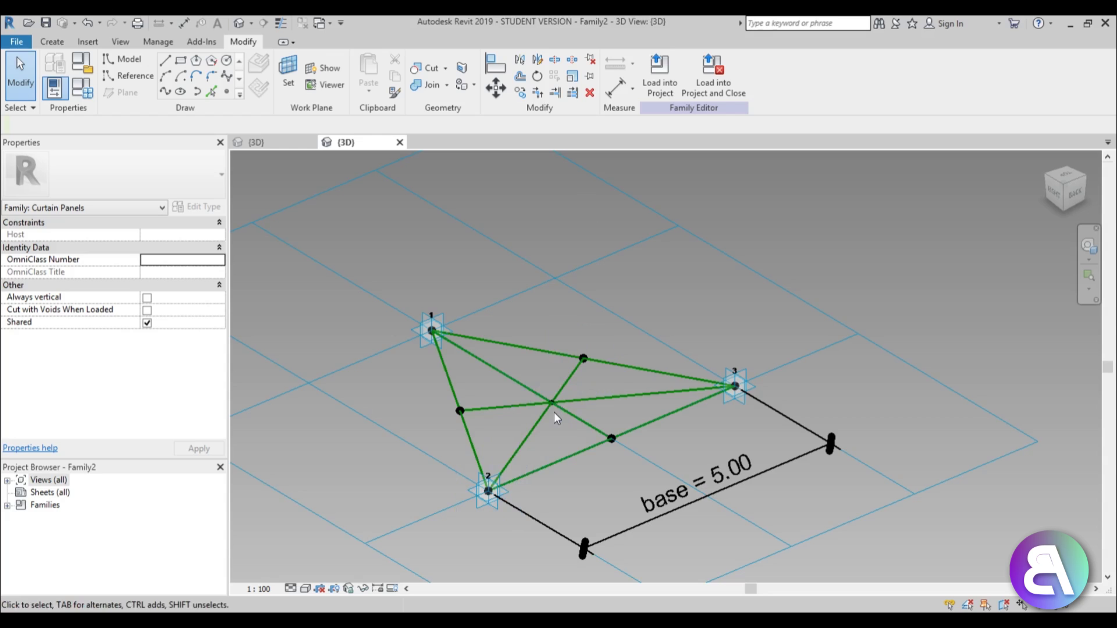
pyautogui.scroll(2, 548, 398)
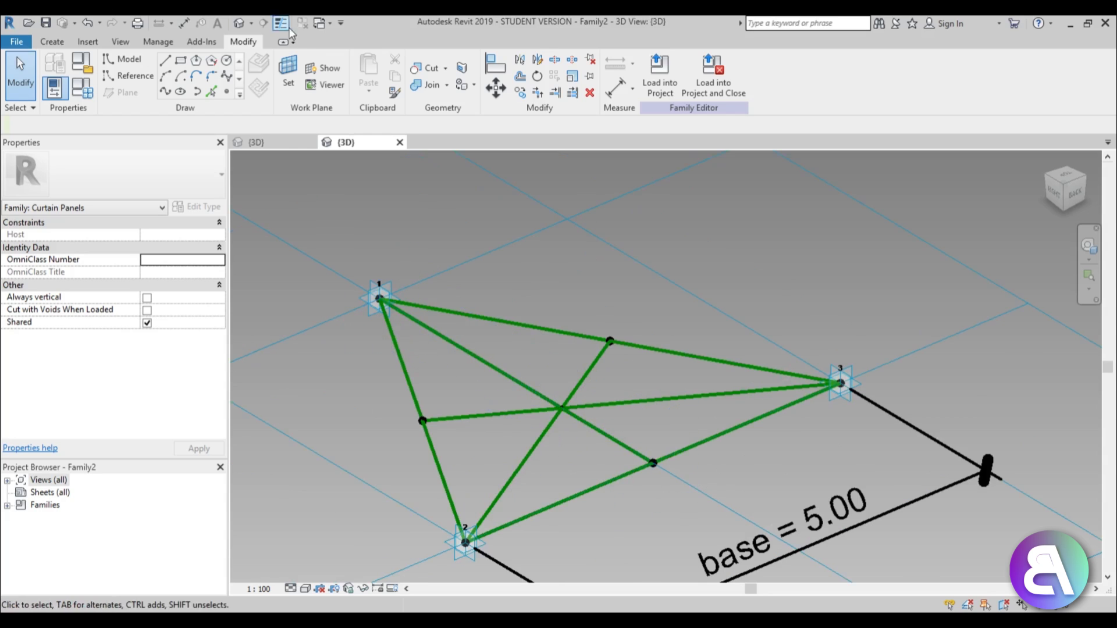
pyautogui.click(228, 95)
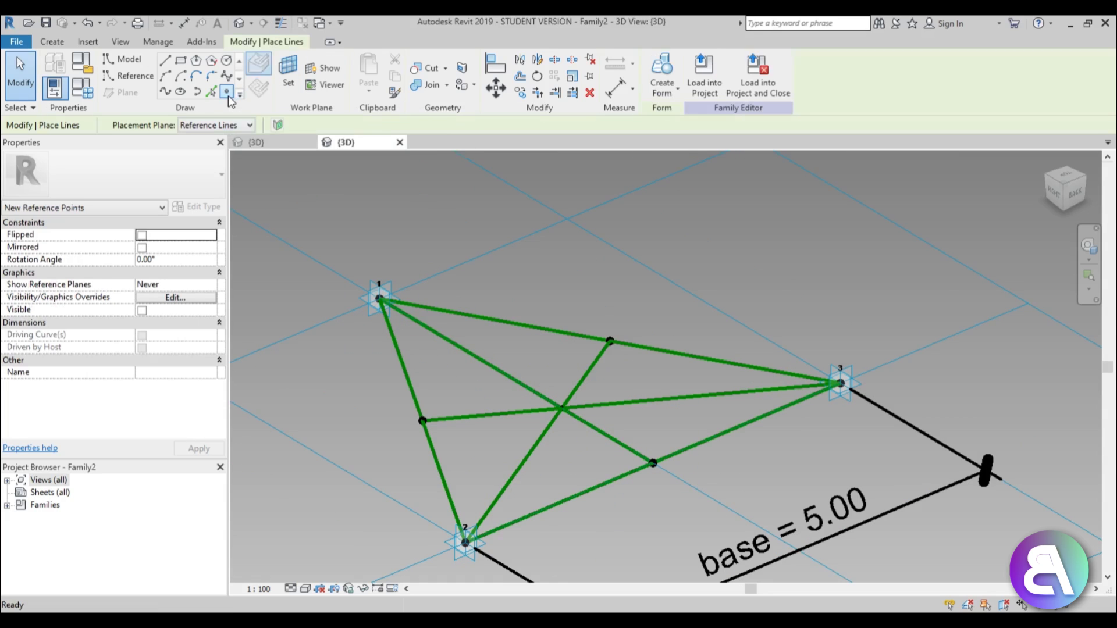
pyautogui.click(288, 73)
pyautogui.scroll(4, 529, 400)
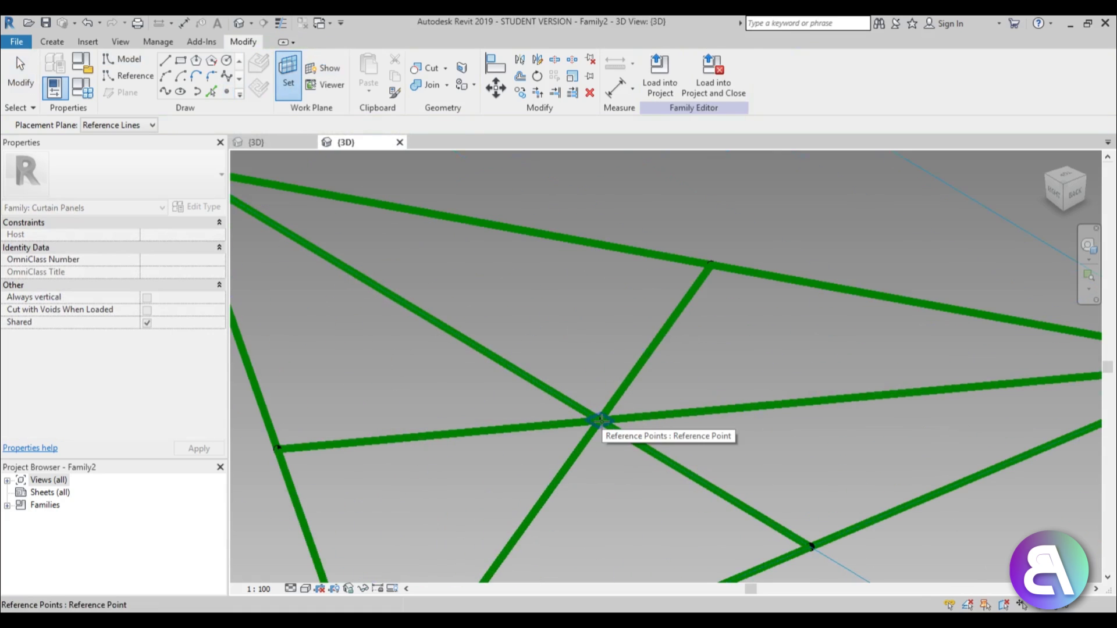
pyautogui.click(602, 420)
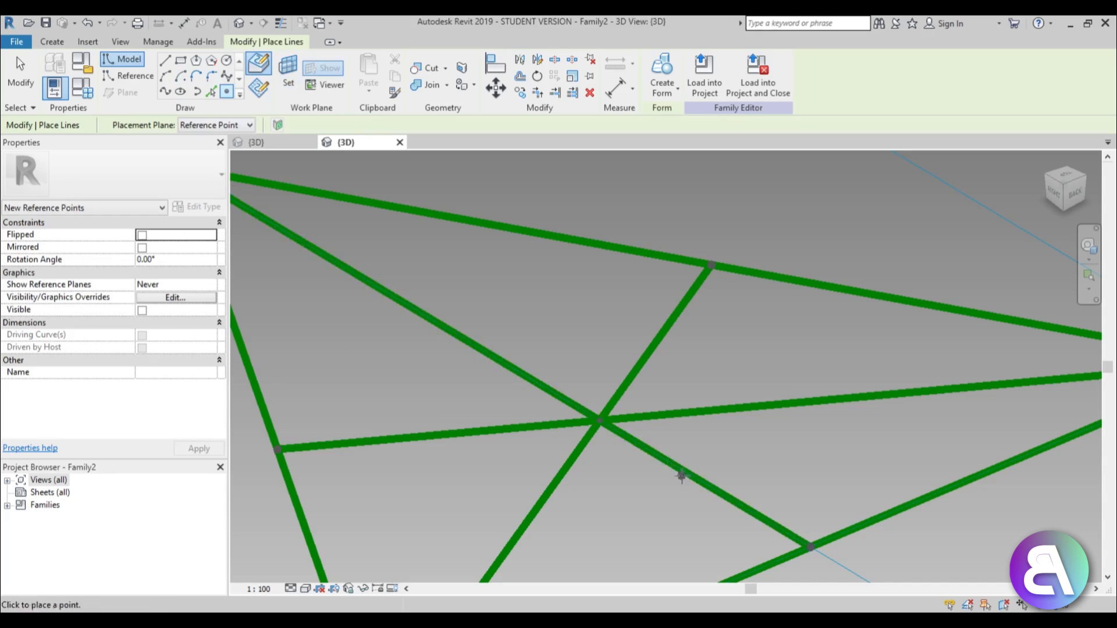
pyautogui.click(599, 420)
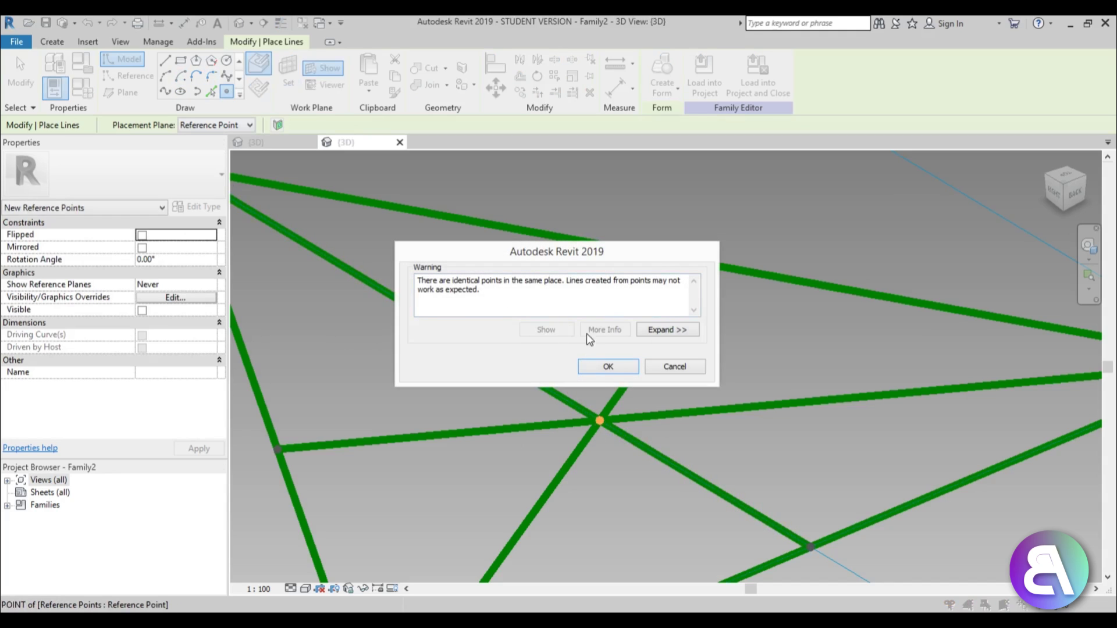
pyautogui.click(602, 367)
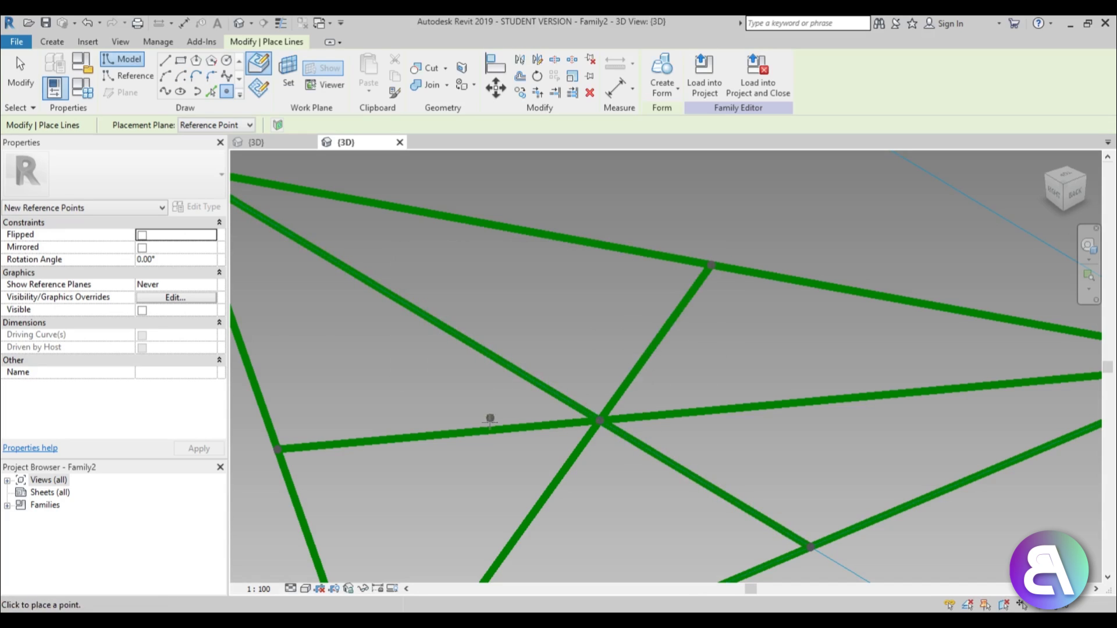
pyautogui.click(18, 87)
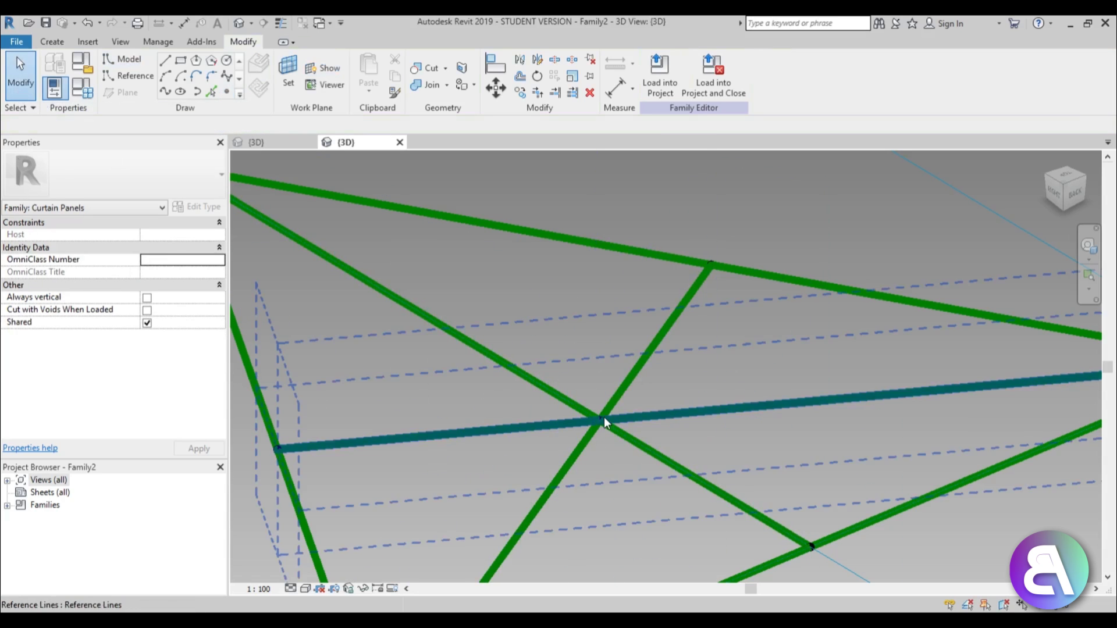
# - Raise the new point vertically to an offset of about 1.51 and set its Show Reference Planes option to Always
pyautogui.click(602, 417)
pyautogui.scroll(-3, 682, 440)
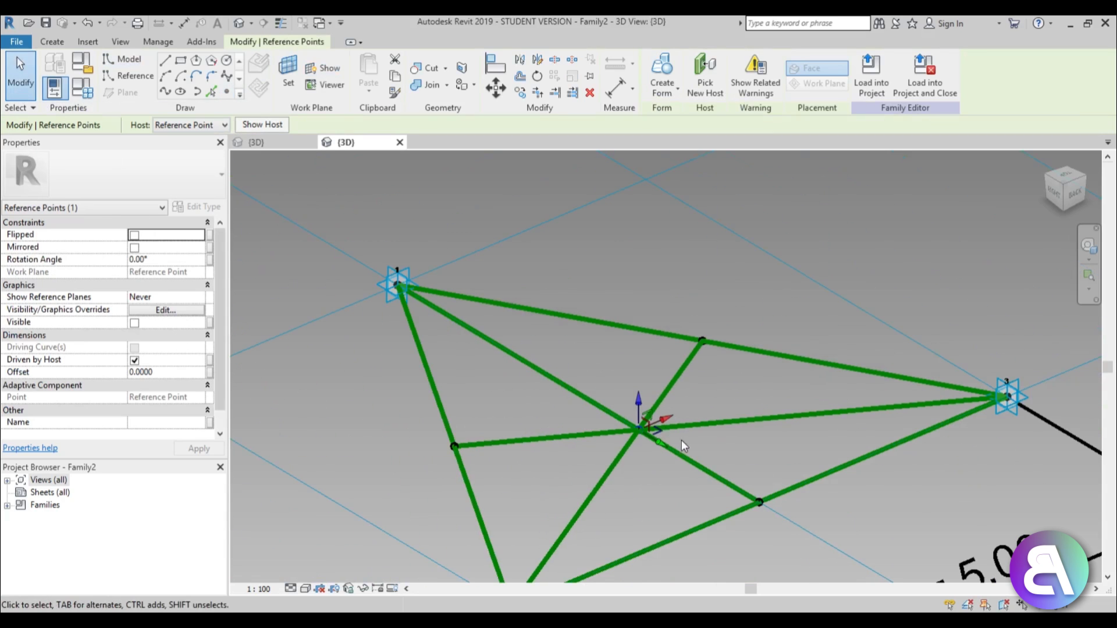
pyautogui.moveTo(638, 401); pyautogui.dragTo(639, 232)
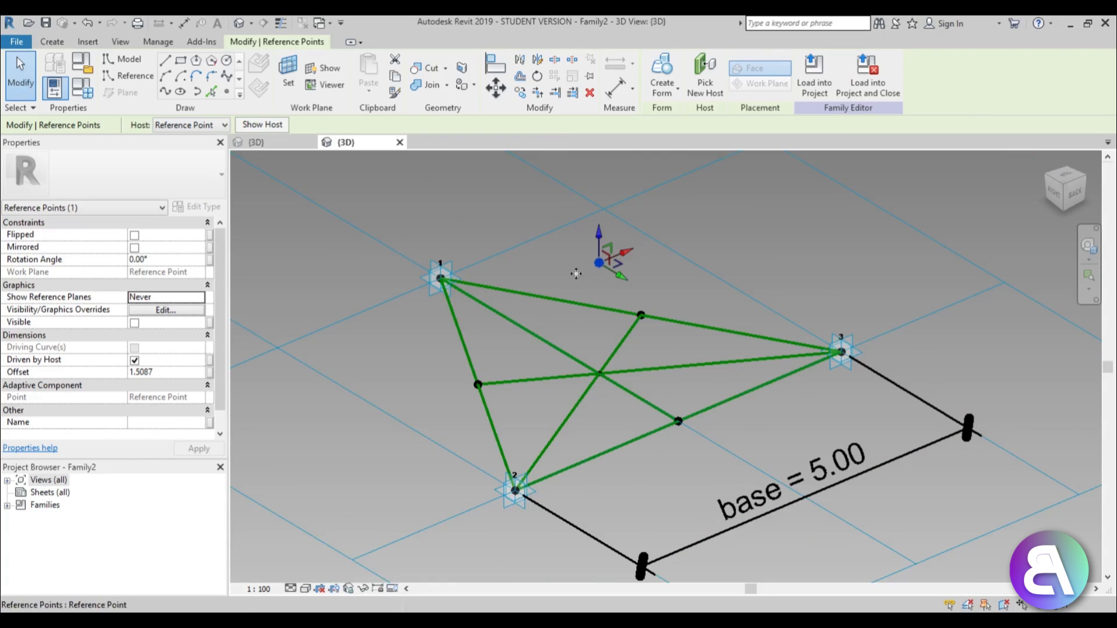
pyautogui.scroll(-2, 524, 265)
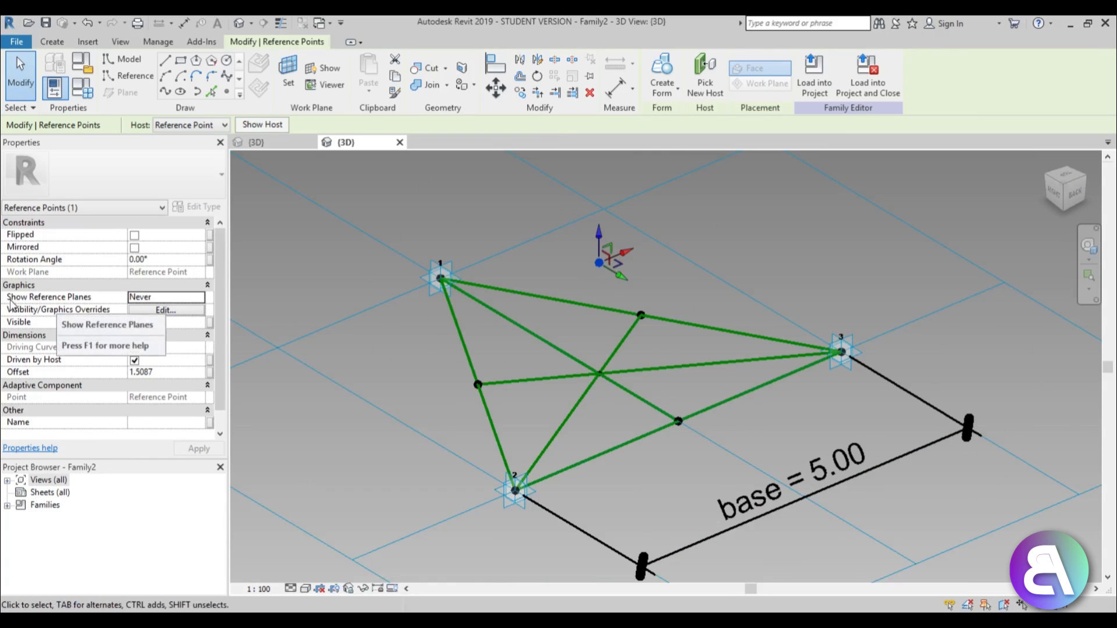
pyautogui.click(199, 297)
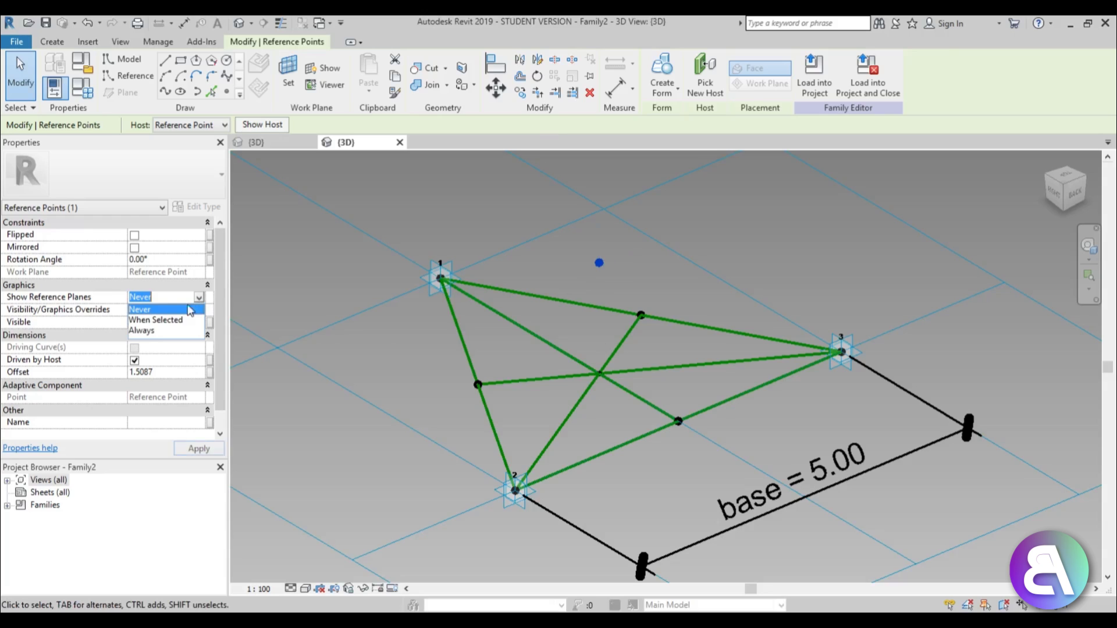
pyautogui.click(151, 333)
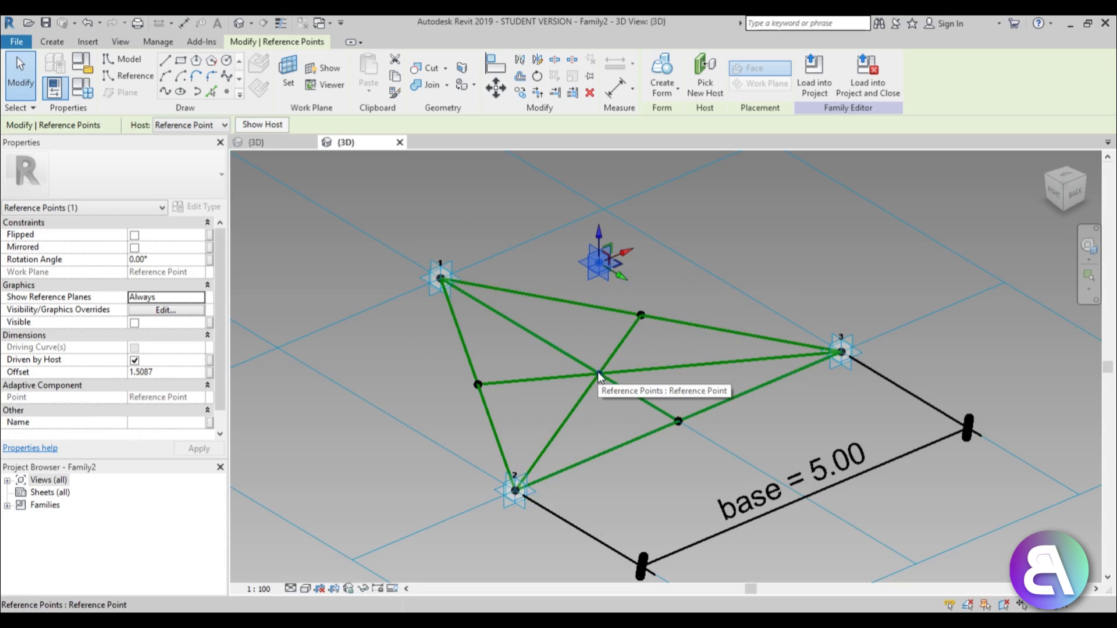
# - Associate the raised point's Offset with the length parameter a
pyautogui.click(210, 373)
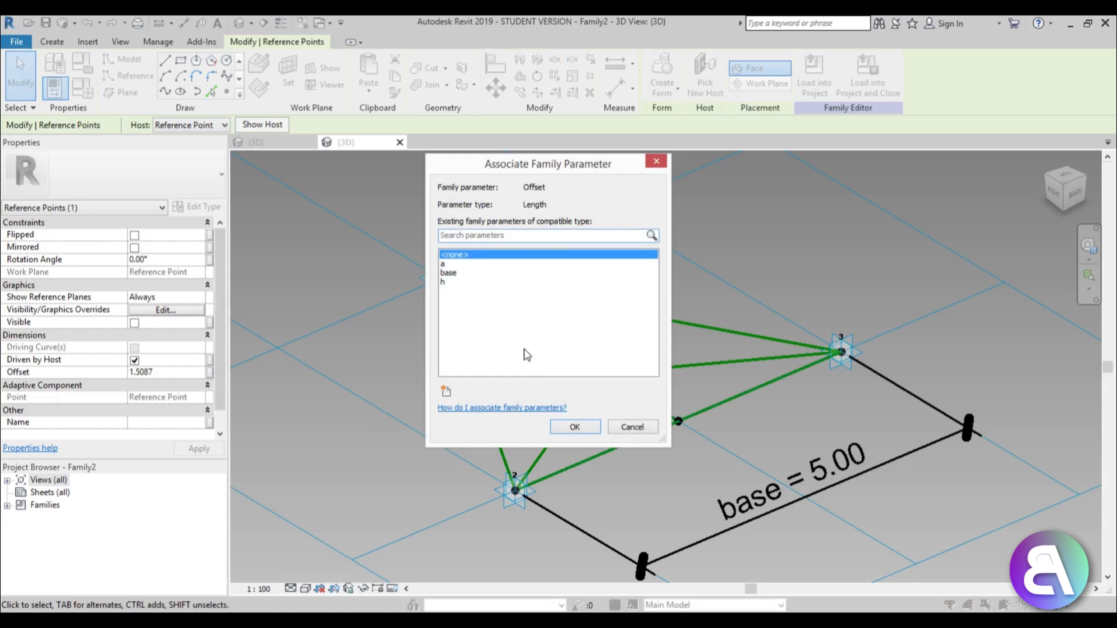
pyautogui.click(443, 265)
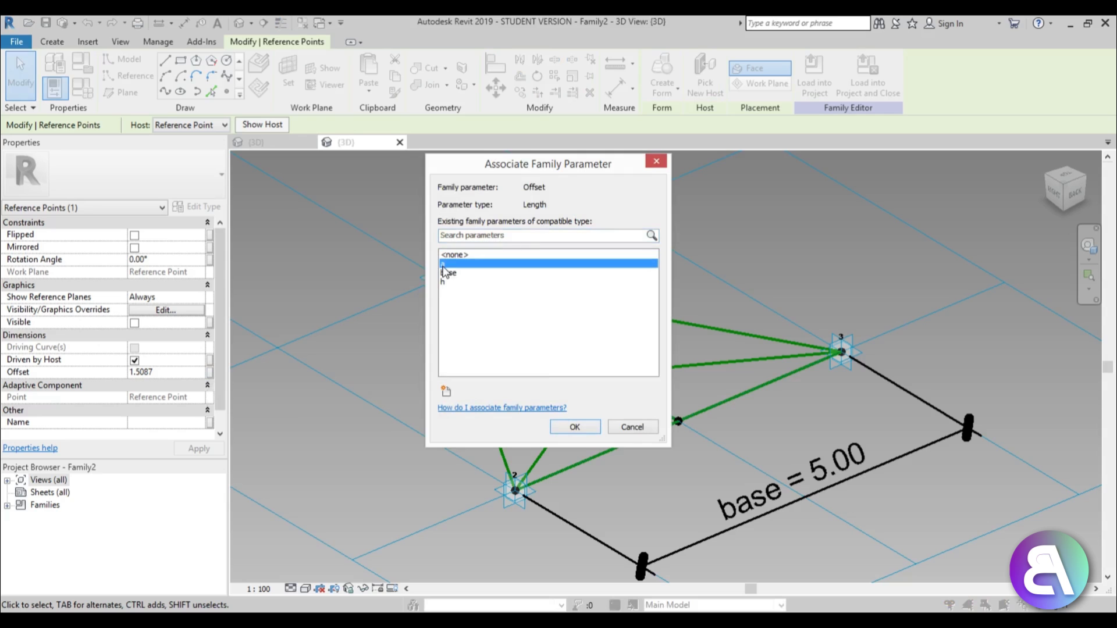
pyautogui.click(574, 427)
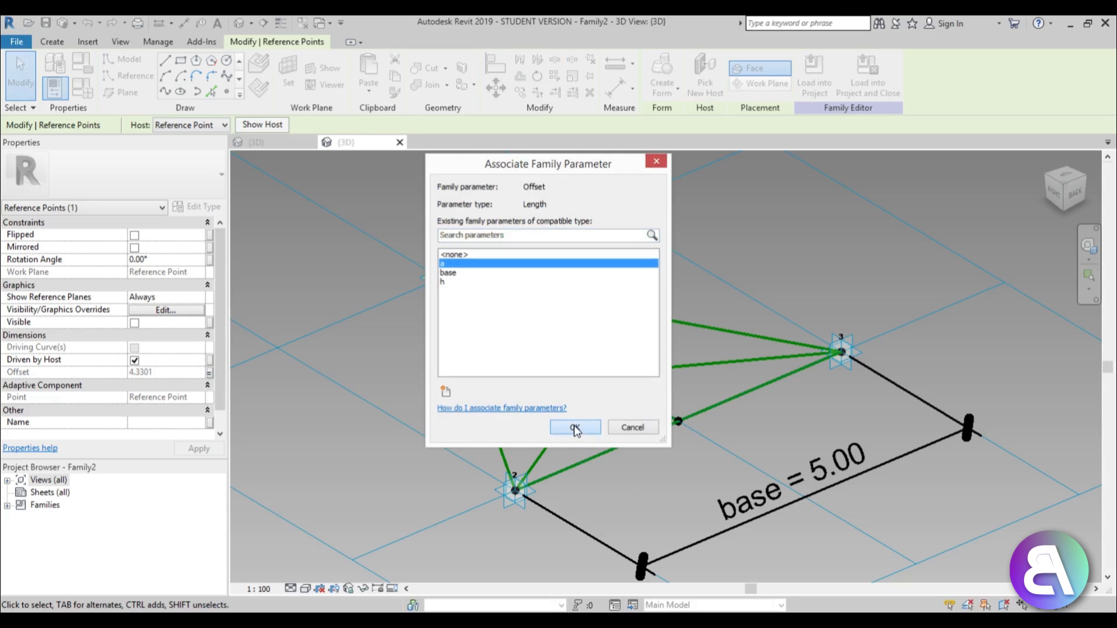
pyautogui.scroll(-3, 647, 484)
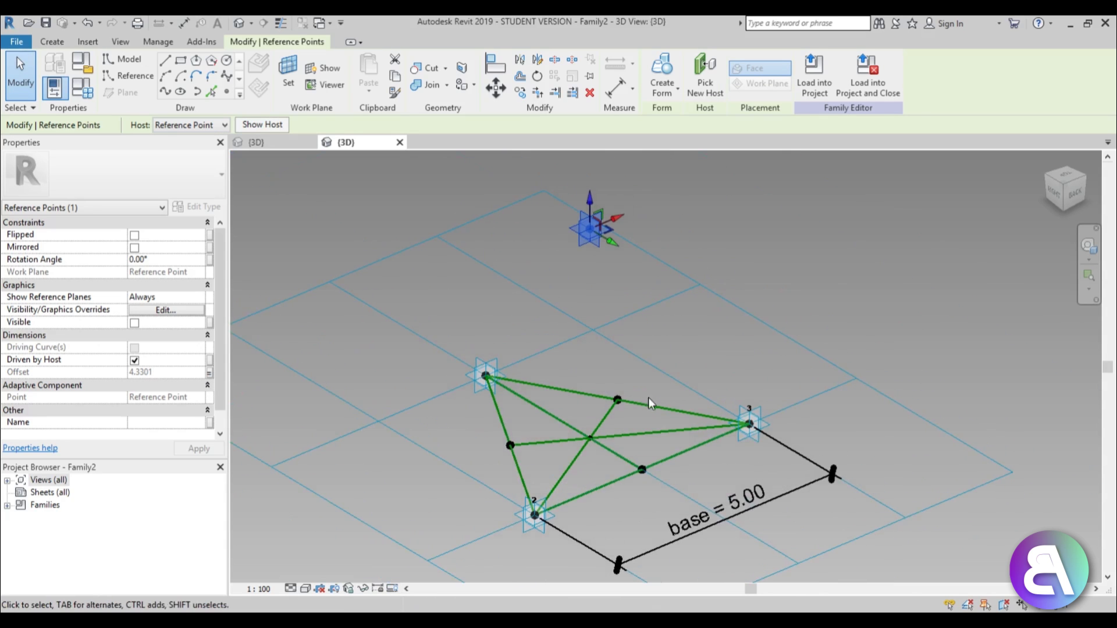
pyautogui.keyDown('shift'); pyautogui.moveTo(649, 399); pyautogui.dragTo(649, 340, button='middle'); pyautogui.keyUp('shift')
pyautogui.click(654, 339)
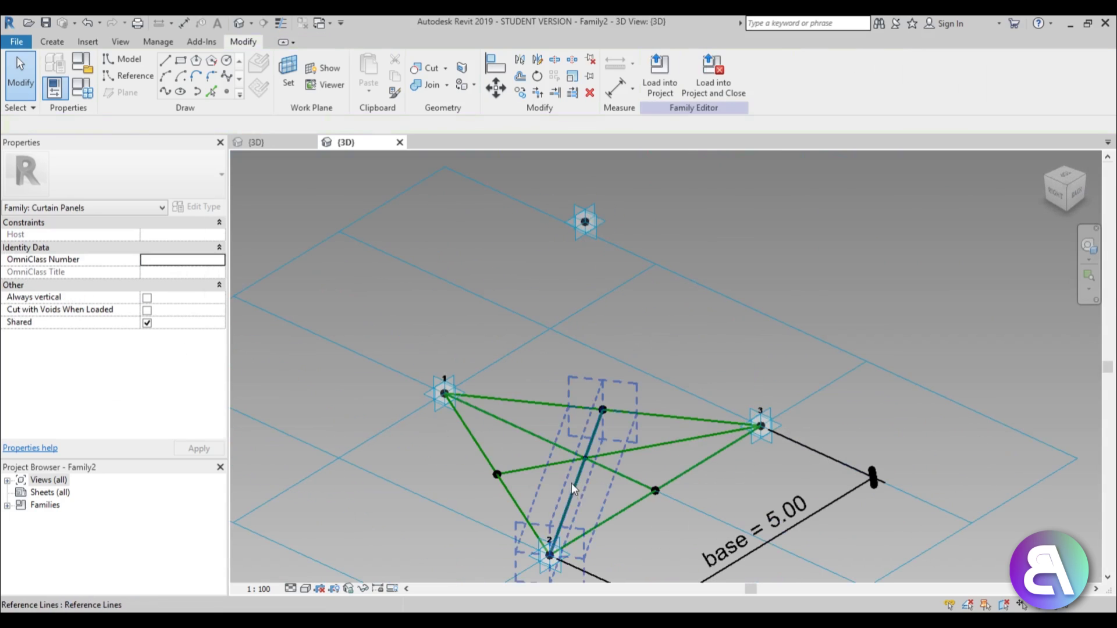
# - Set Show Reference Planes to Always for the host point at the triangle's centre
pyautogui.click(585, 459)
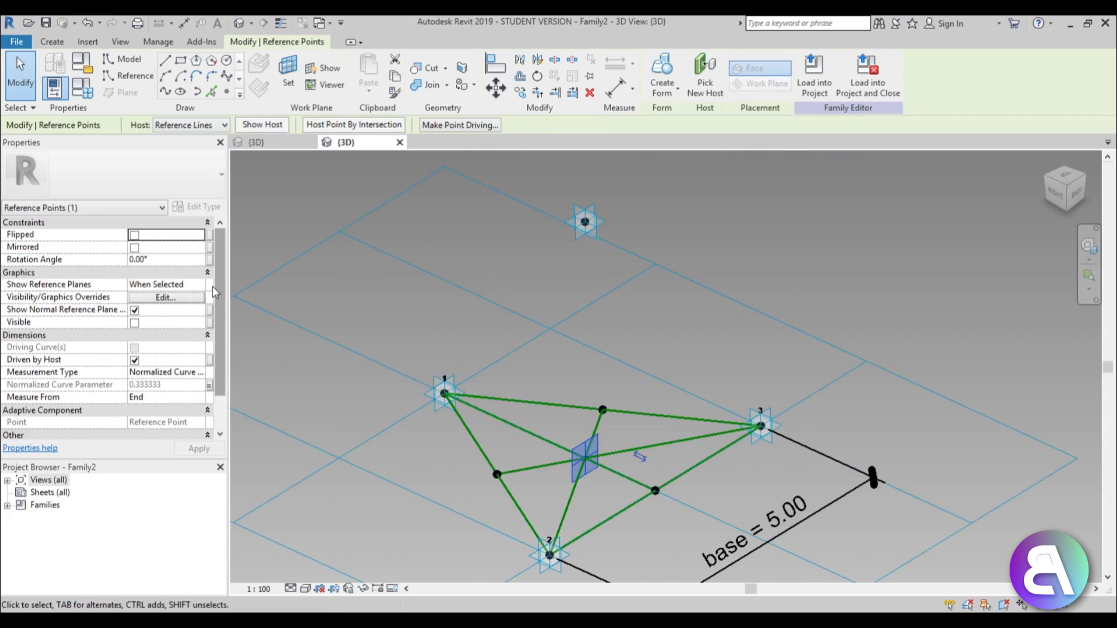
pyautogui.click(166, 284)
pyautogui.click(146, 319)
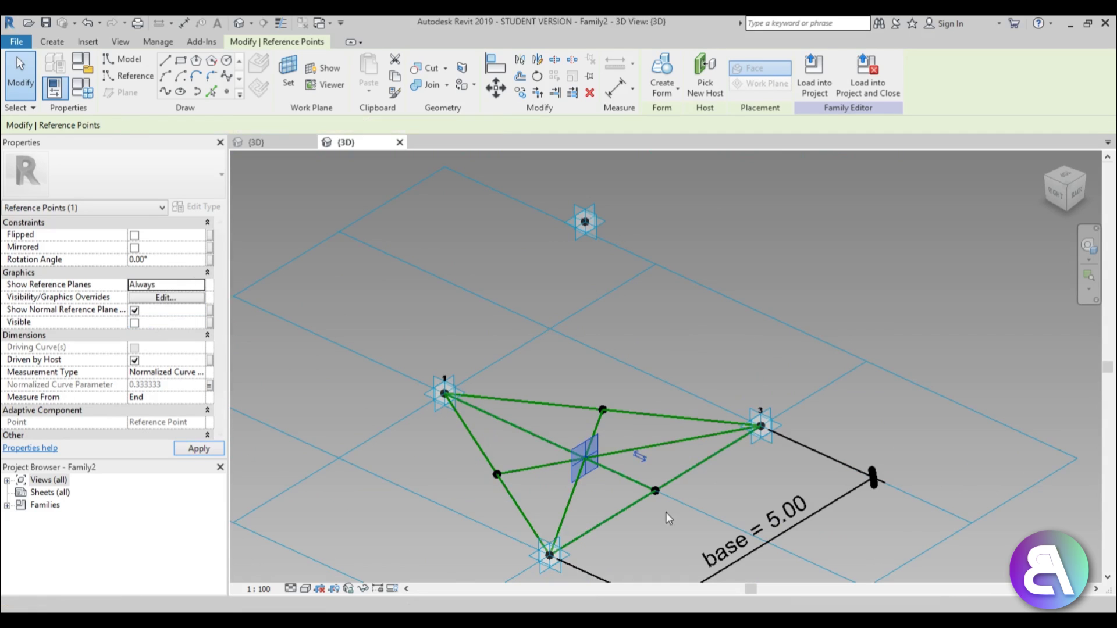
pyautogui.click(601, 499)
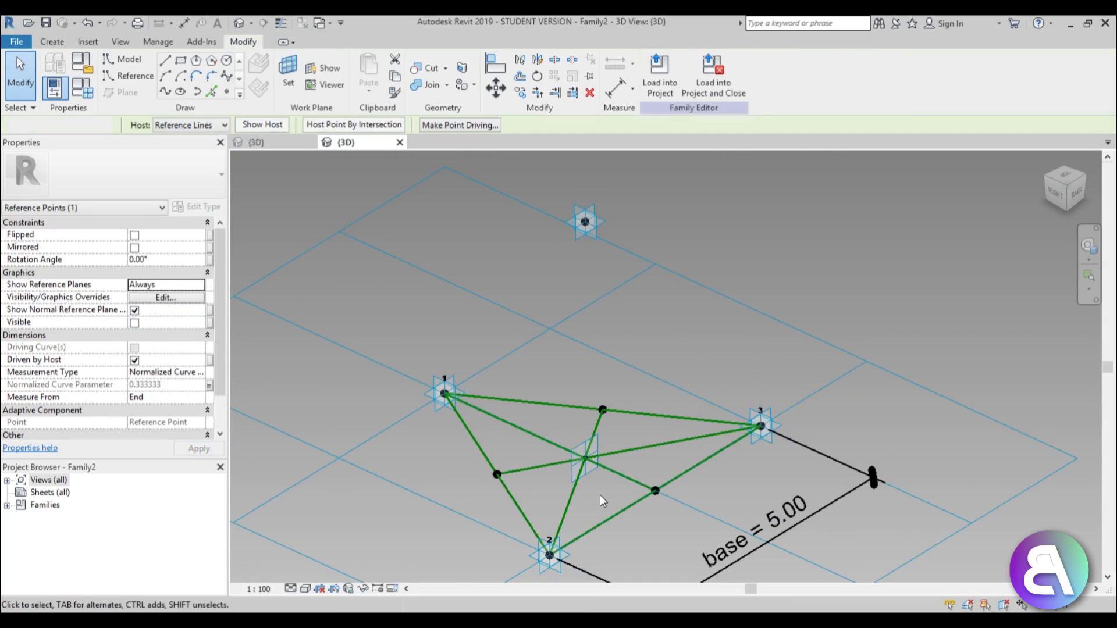
# - Make the centre host point visible and turn off its Driven by Host option
pyautogui.click(584, 459)
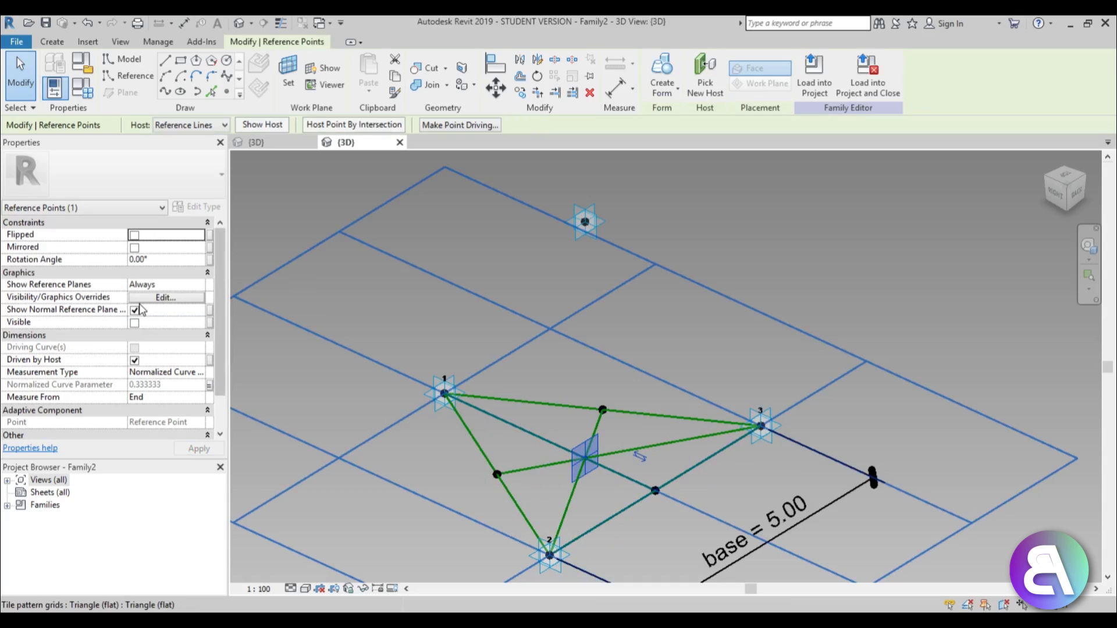
pyautogui.click(135, 324)
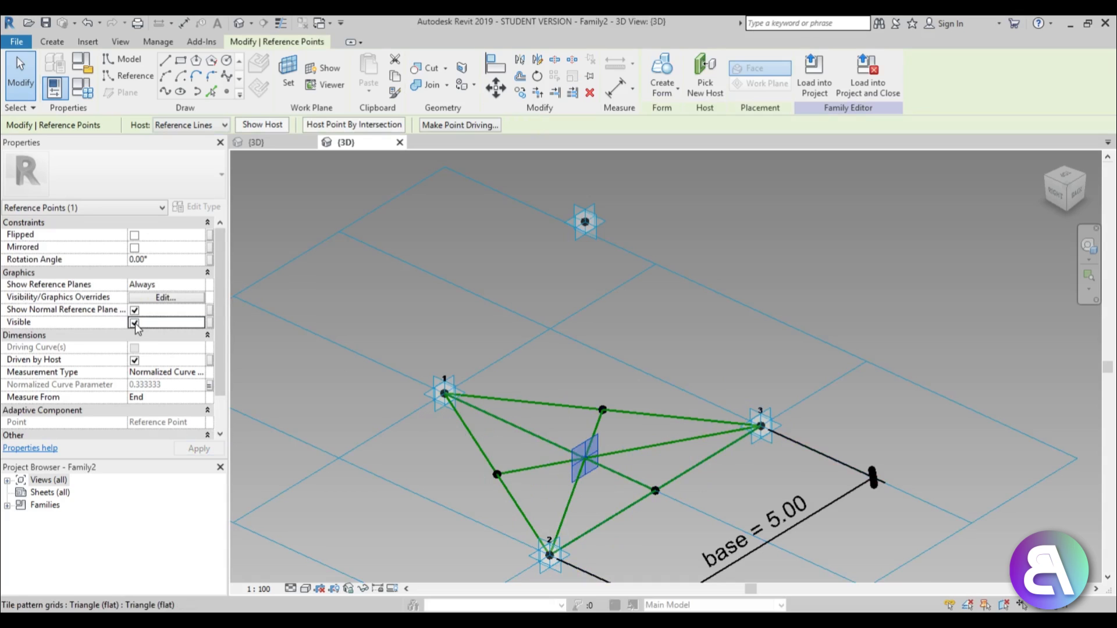
pyautogui.click(134, 361)
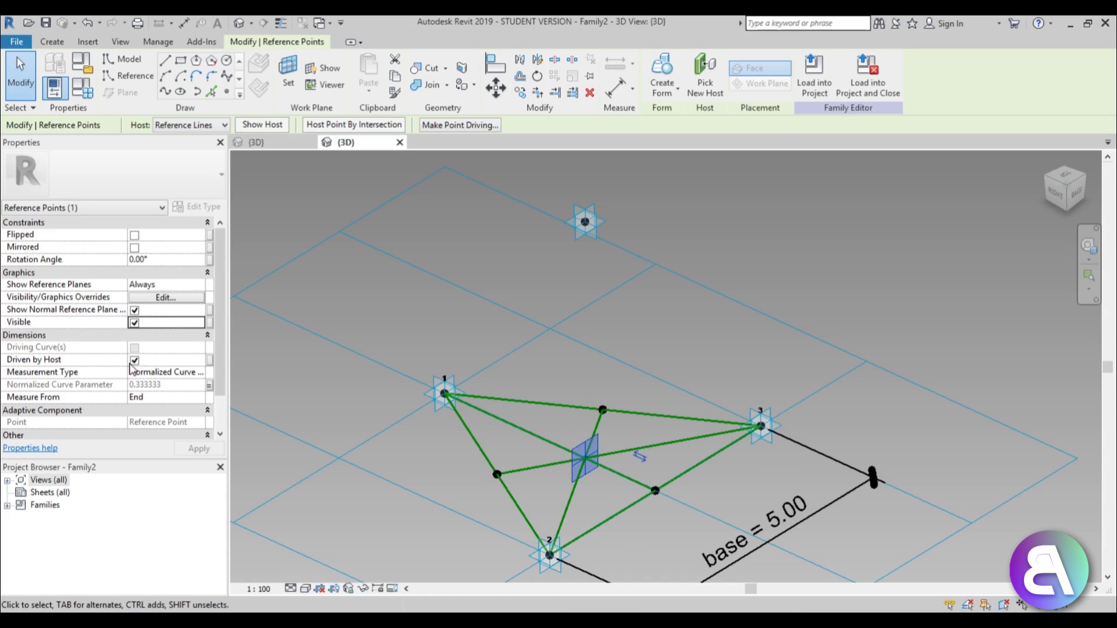
pyautogui.scroll(4, 558, 478)
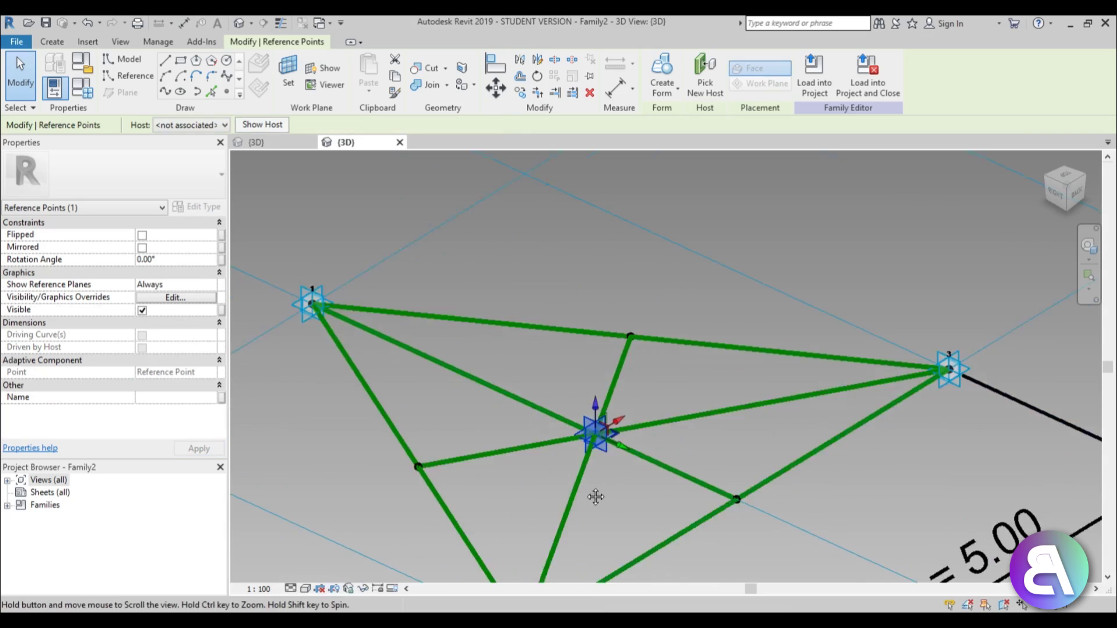
pyautogui.scroll(-4, 593, 494)
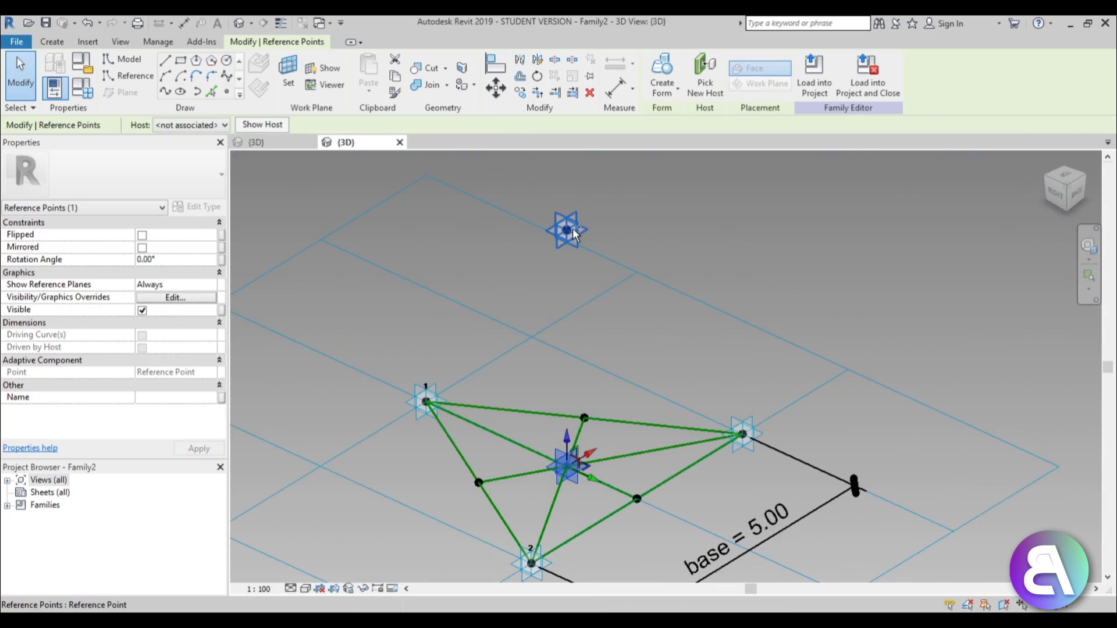
pyautogui.keyDown('ctrl'); pyautogui.click(582, 224); pyautogui.keyUp('ctrl')
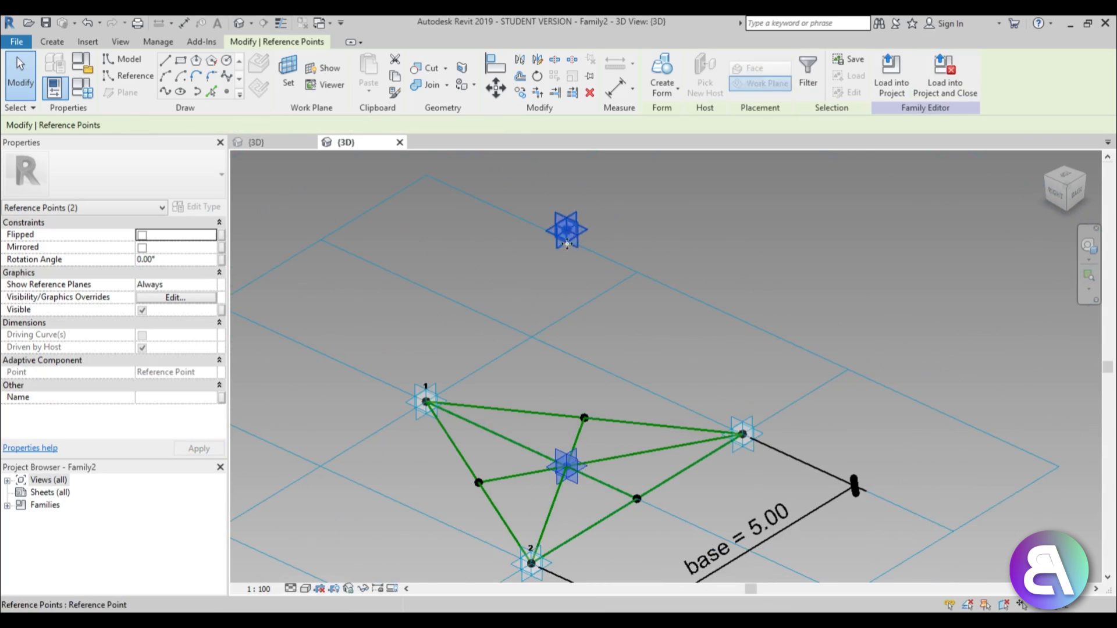
pyautogui.click(227, 92)
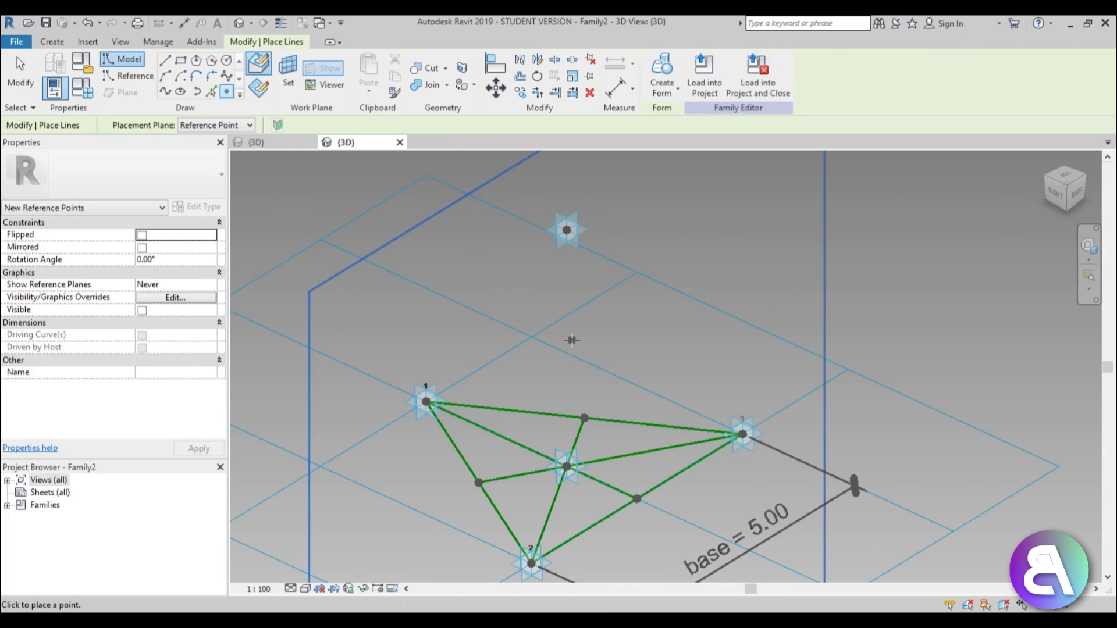
pyautogui.press('Escape')
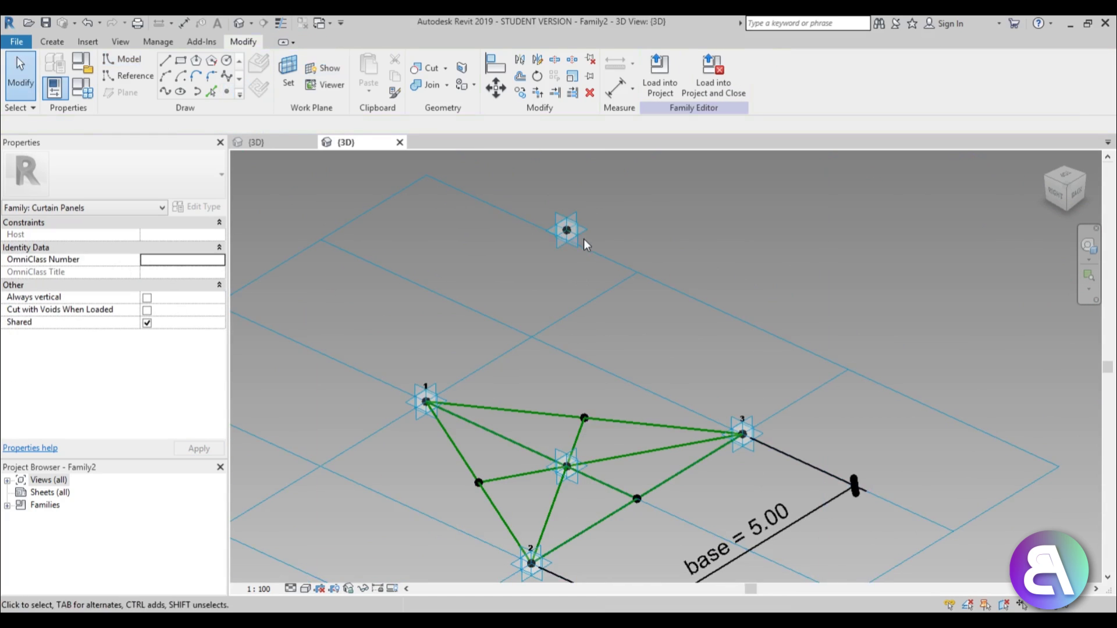
# - Connect the triangle's centre point to the raised point with a line and turn it into a reference line
pyautogui.click(567, 467)
pyautogui.keyDown('ctrl'); pyautogui.click(567, 232); pyautogui.keyUp('ctrl')
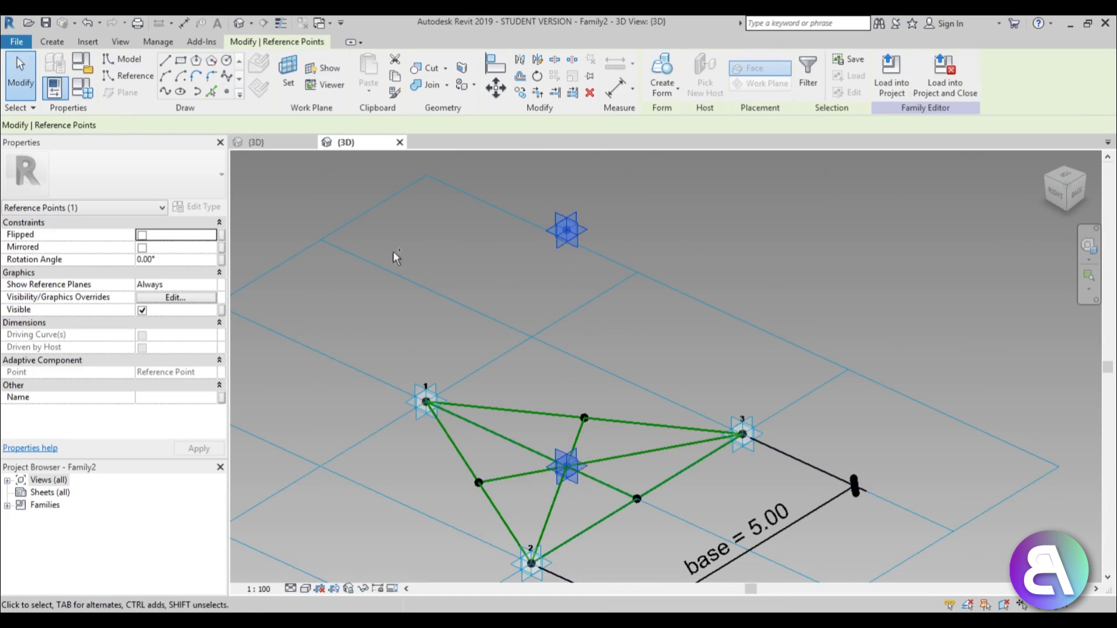
pyautogui.click(166, 91)
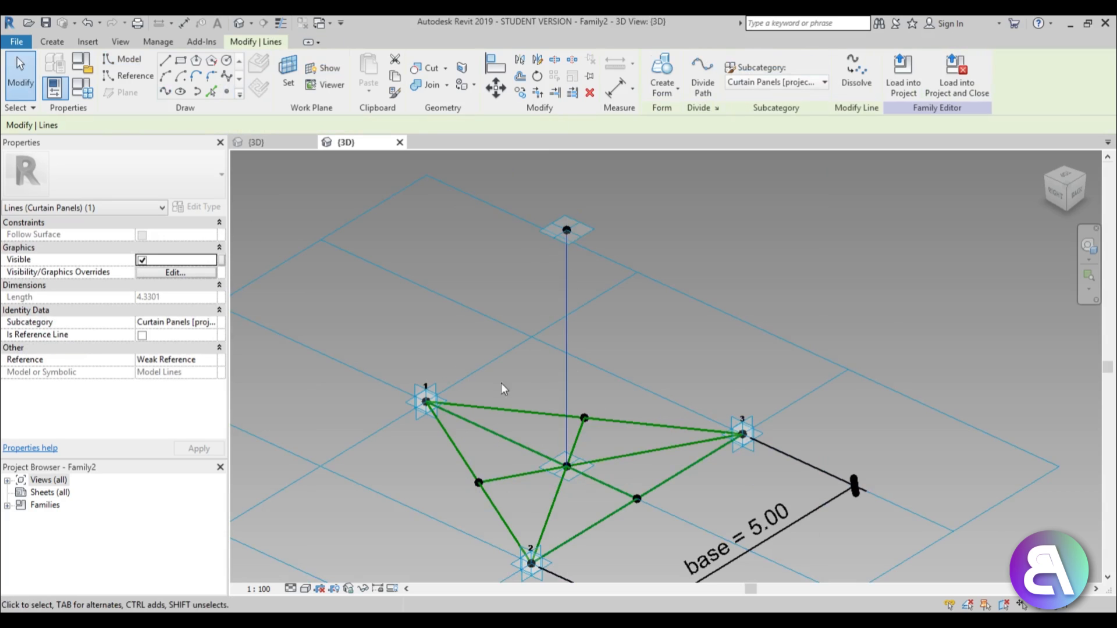
pyautogui.click(142, 336)
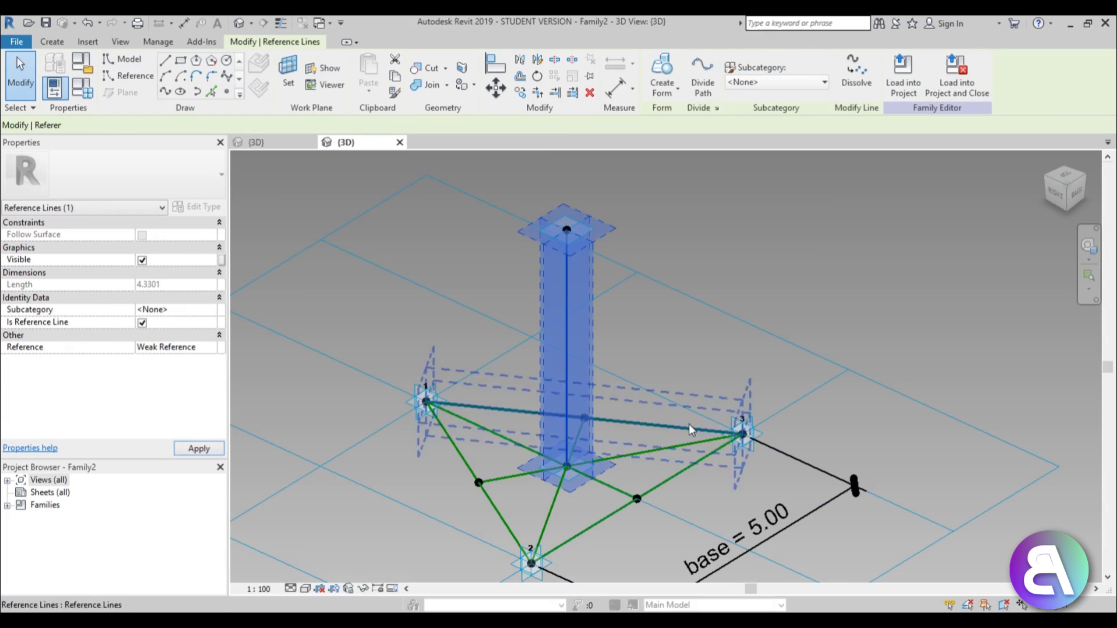
pyautogui.click(668, 467)
# - Examine the vertical reference line and the triangle's reference lines meeting at the centre point from several angles and distances
pyautogui.keyDown('shift'); pyautogui.moveTo(668, 467); pyautogui.dragTo(585, 424, button='middle'); pyautogui.keyUp('shift')
pyautogui.scroll(3, 589, 487)
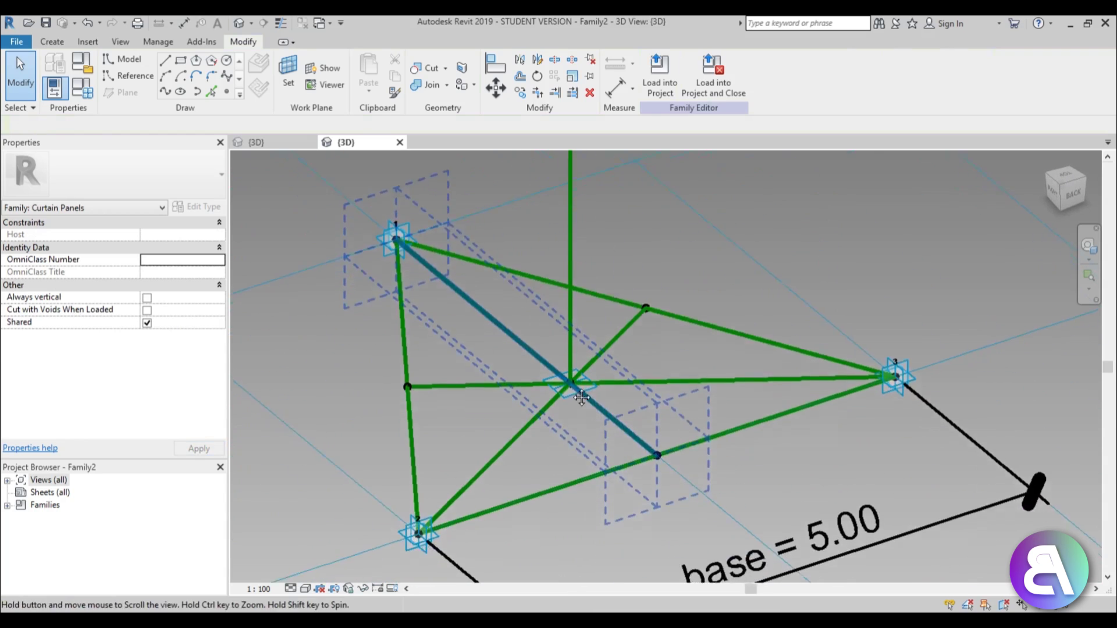
pyautogui.scroll(-2, 584, 360)
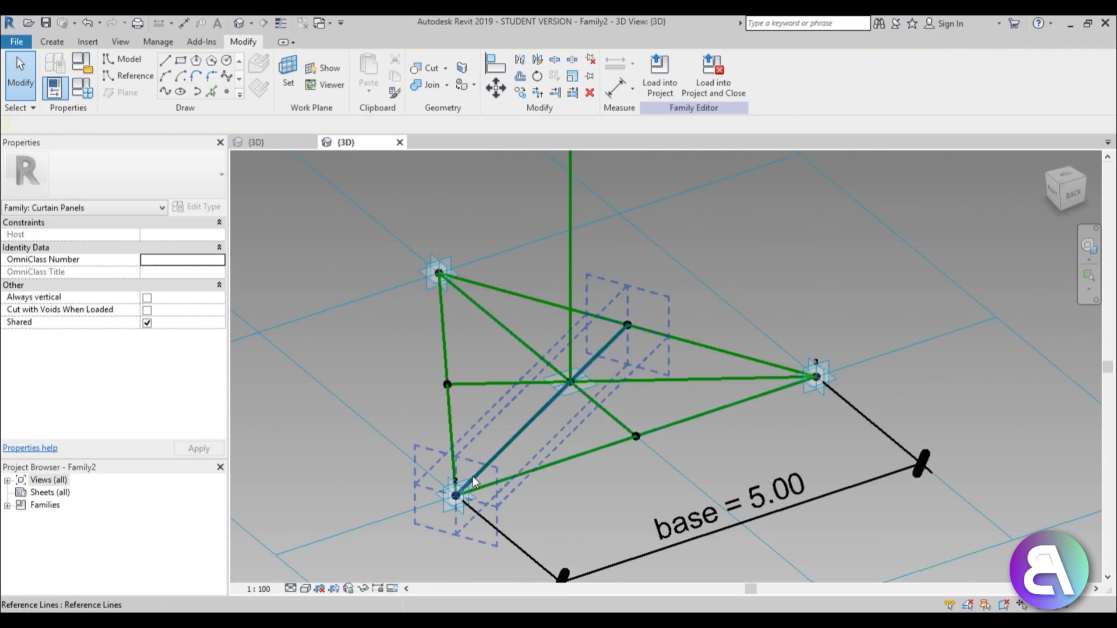
pyautogui.keyDown('shift'); pyautogui.moveTo(573, 314); pyautogui.dragTo(582, 373, button='middle'); pyautogui.keyUp('shift')
pyautogui.scroll(-3, 576, 372)
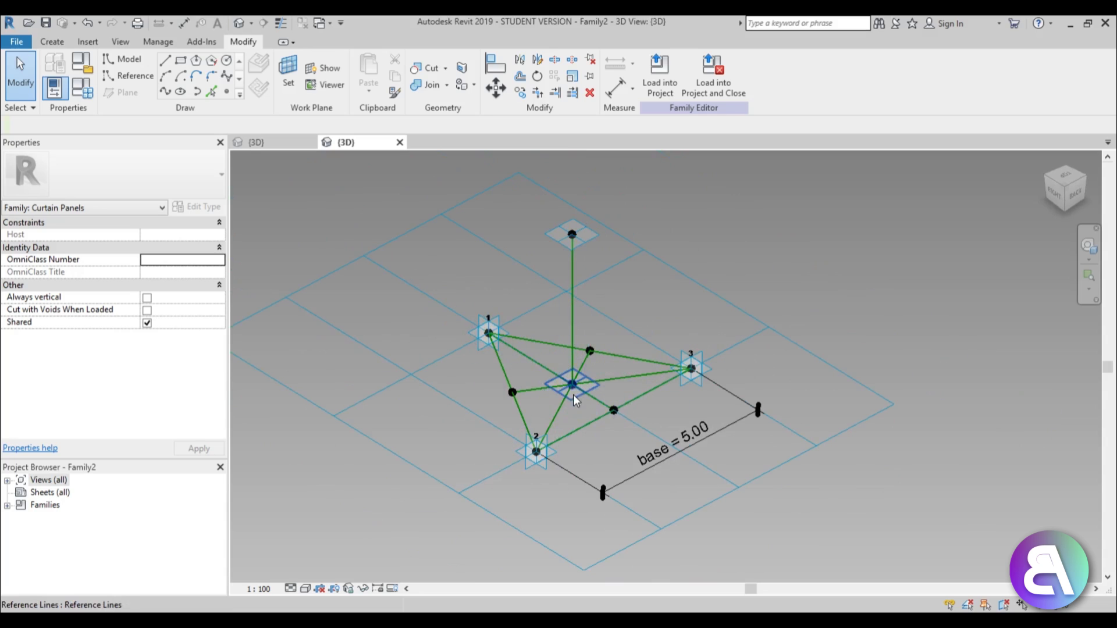
pyautogui.keyDown('shift'); pyautogui.moveTo(580, 429); pyautogui.dragTo(526, 448, button='middle'); pyautogui.keyUp('shift')
pyautogui.scroll(3, 541, 456)
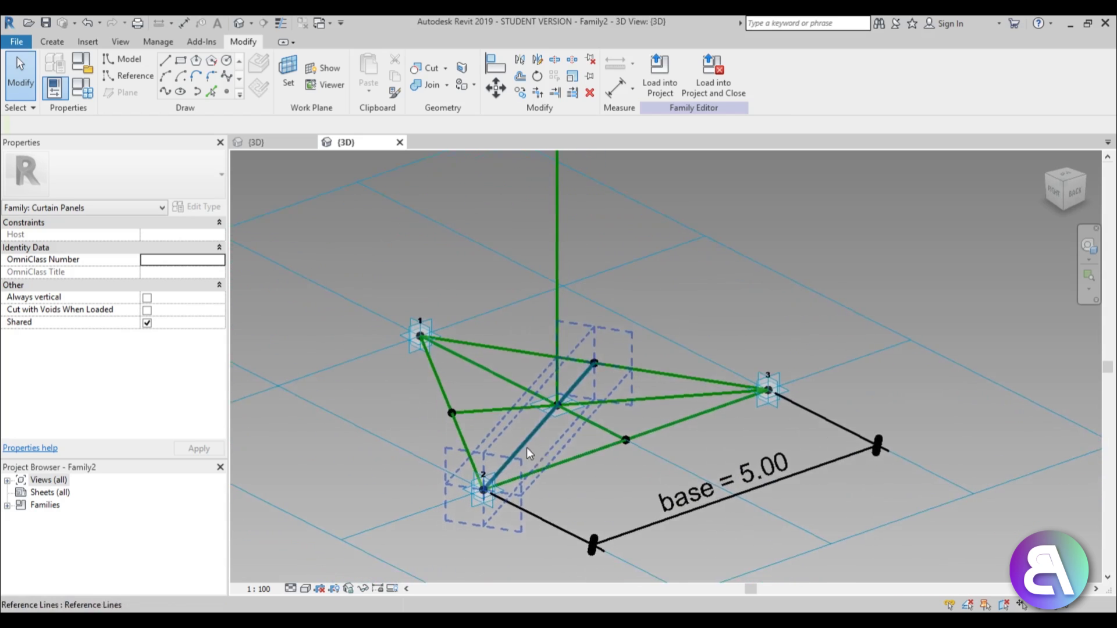
pyautogui.scroll(-2, 536, 465)
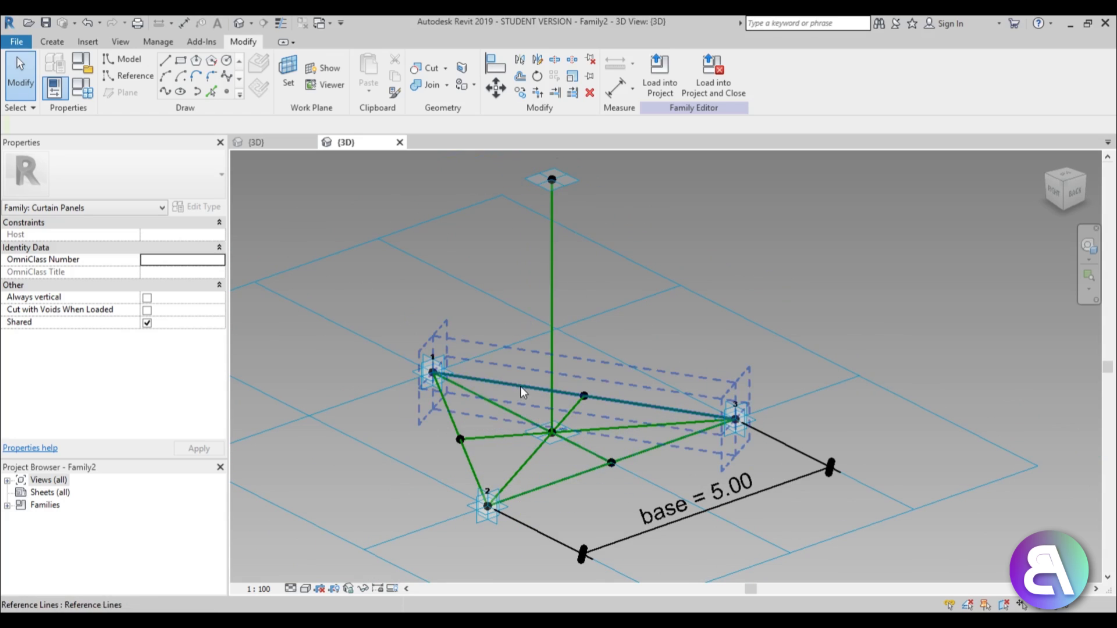
pyautogui.moveTo(522, 324); pyautogui.dragTo(525, 327, button='middle')
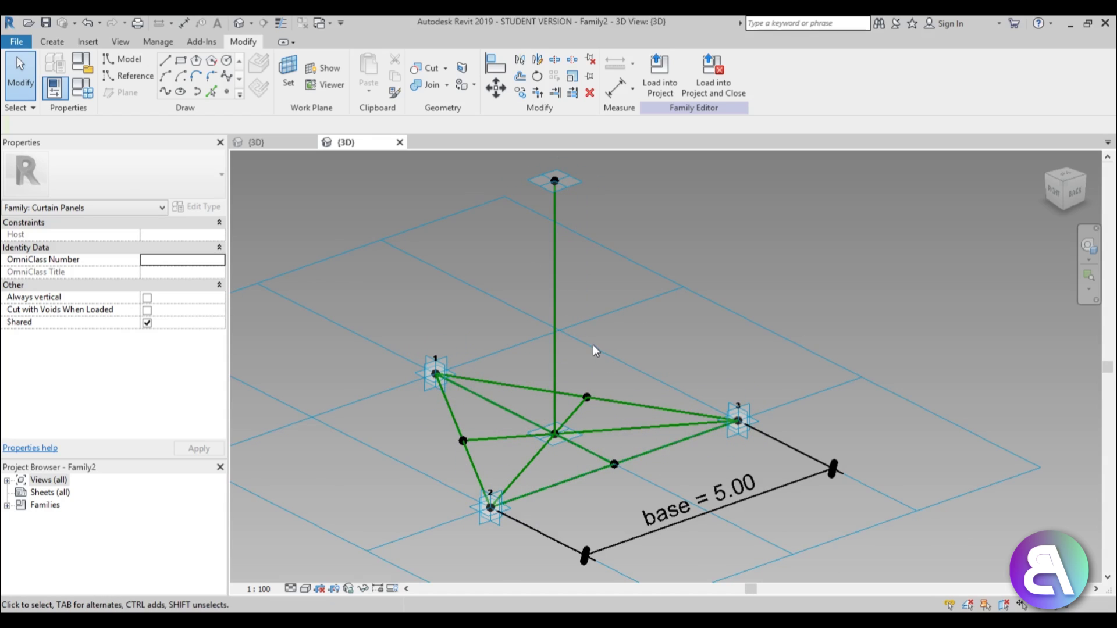
pyautogui.scroll(-1, 593, 344)
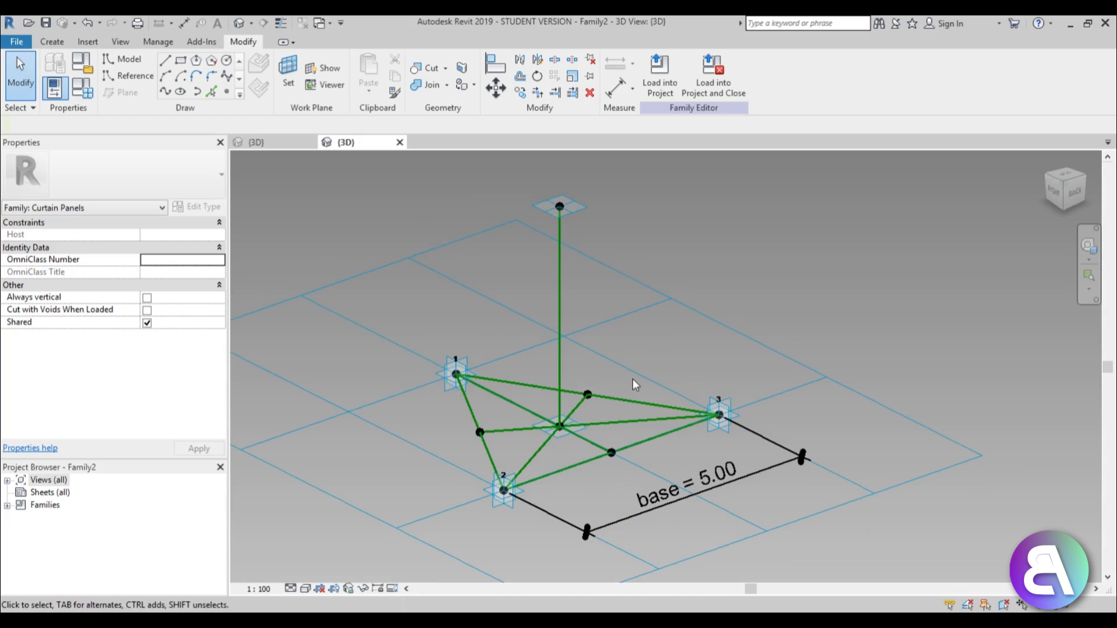